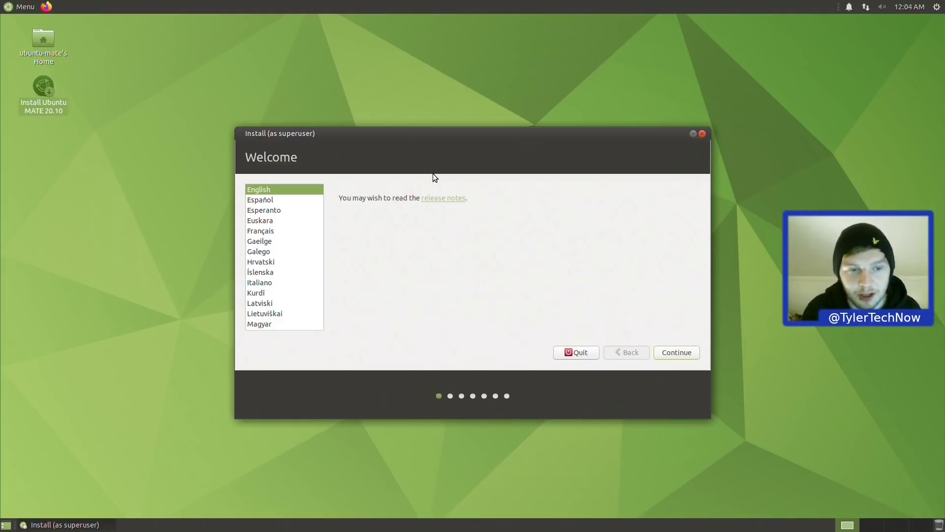
Accept English as the installer language, choose the English (UK) keyboard layout and test it with "~/"
click(676, 352)
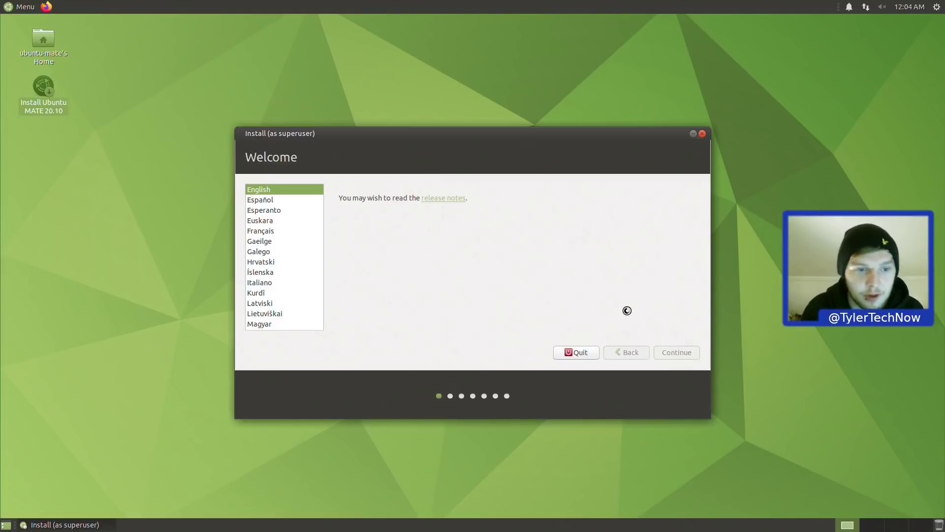
click(272, 238)
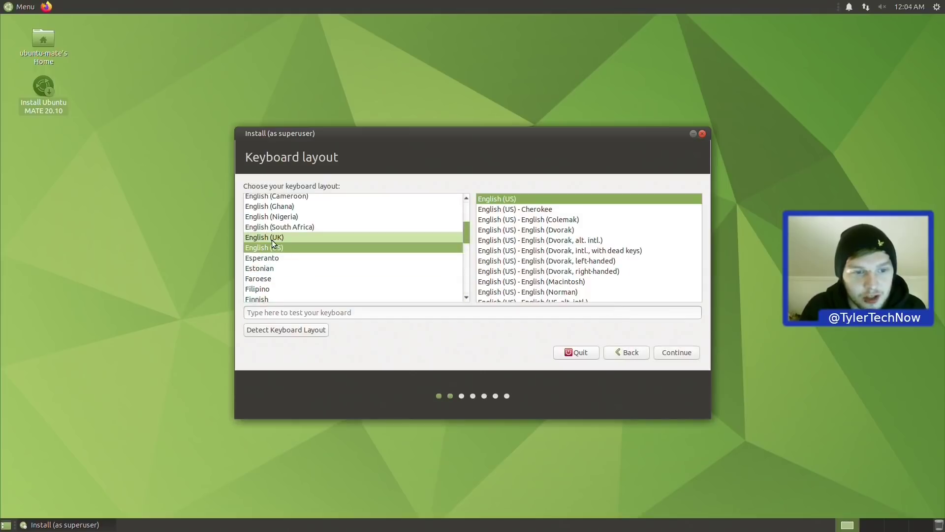
click(536, 309)
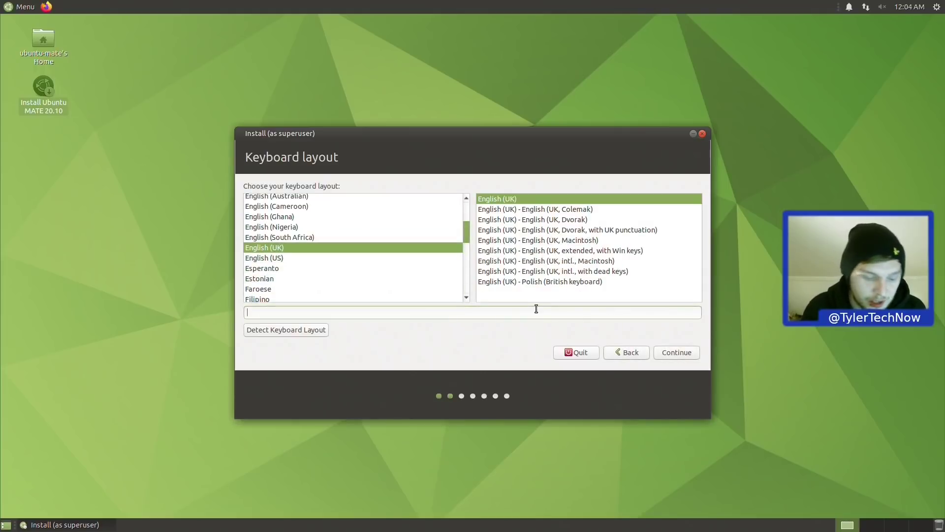
text(~/)
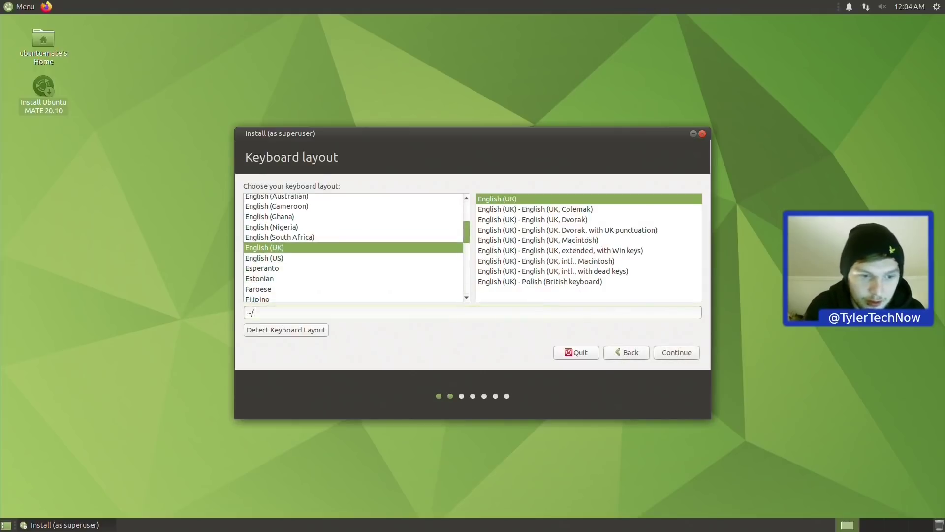
click(689, 350)
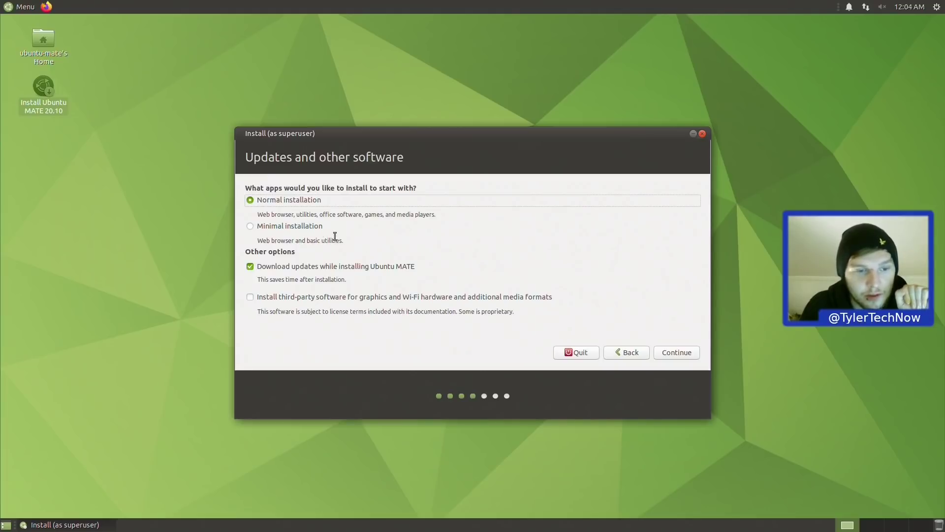
Include third-party software for graphics, Wi-Fi hardware and media formats in the normal installation with updates downloaded during installation
click(330, 297)
click(672, 351)
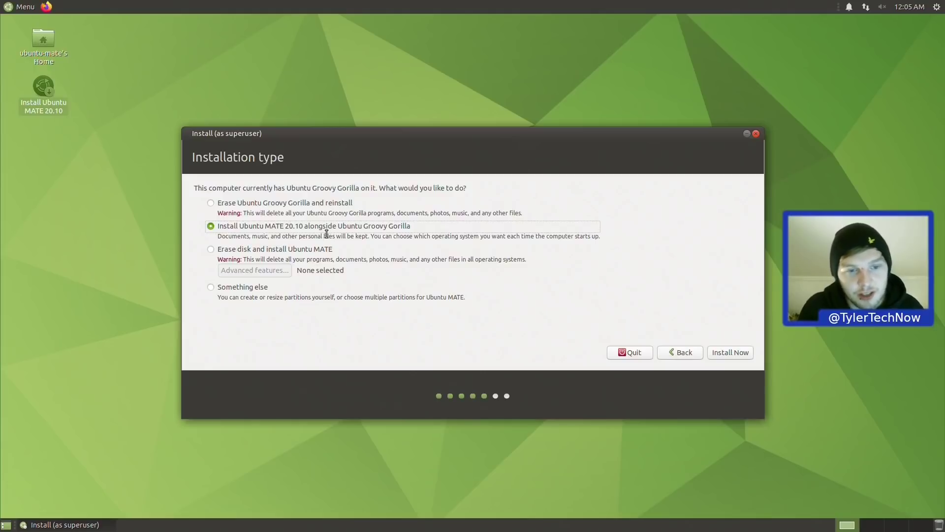
Install Ubuntu MATE by erasing the entire /dev/nvme0n1 drive, and accept London as the location
click(246, 250)
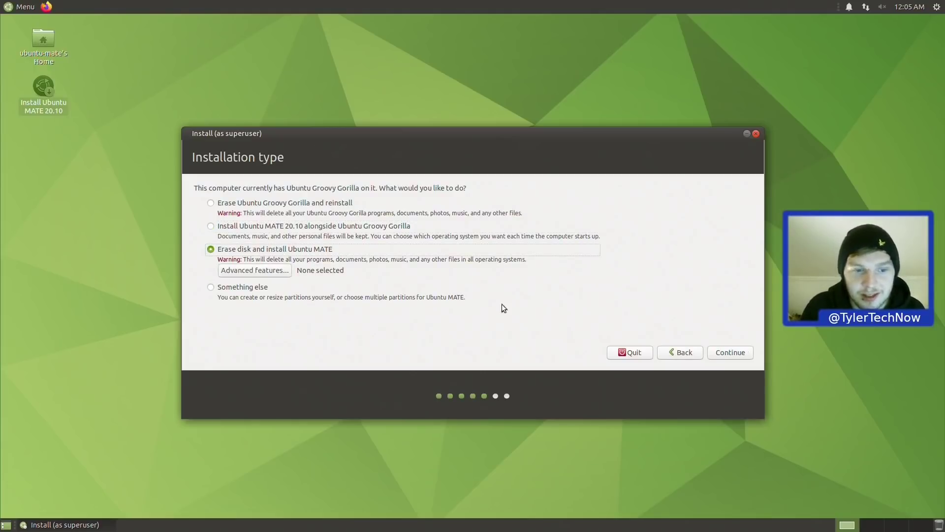
click(737, 353)
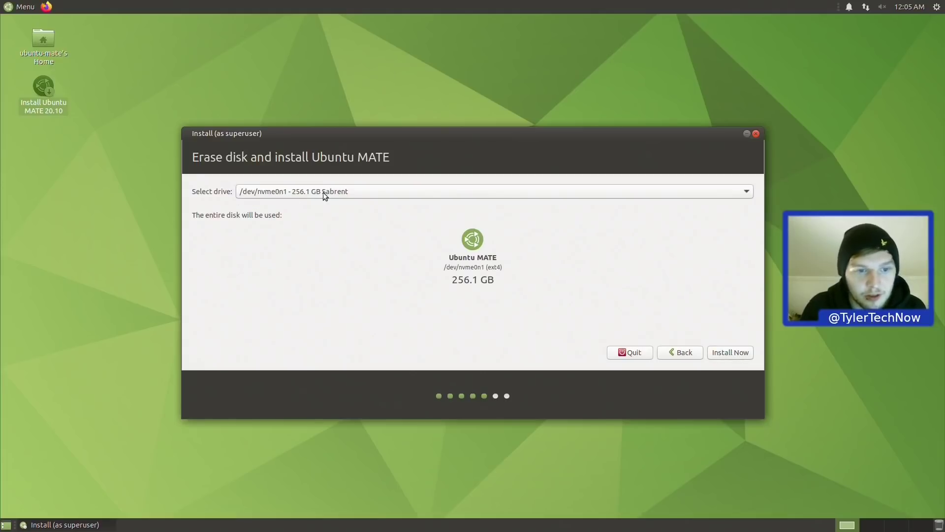
click(723, 353)
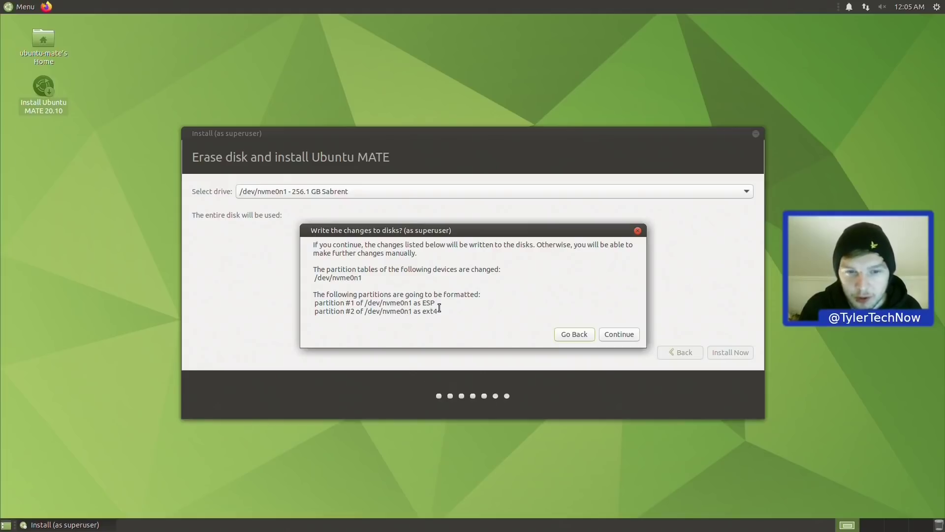
click(606, 335)
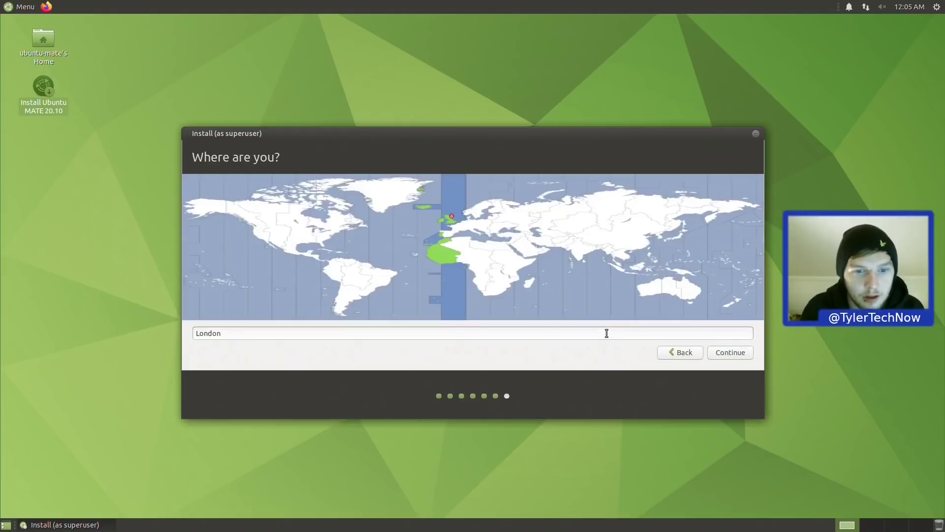
click(719, 352)
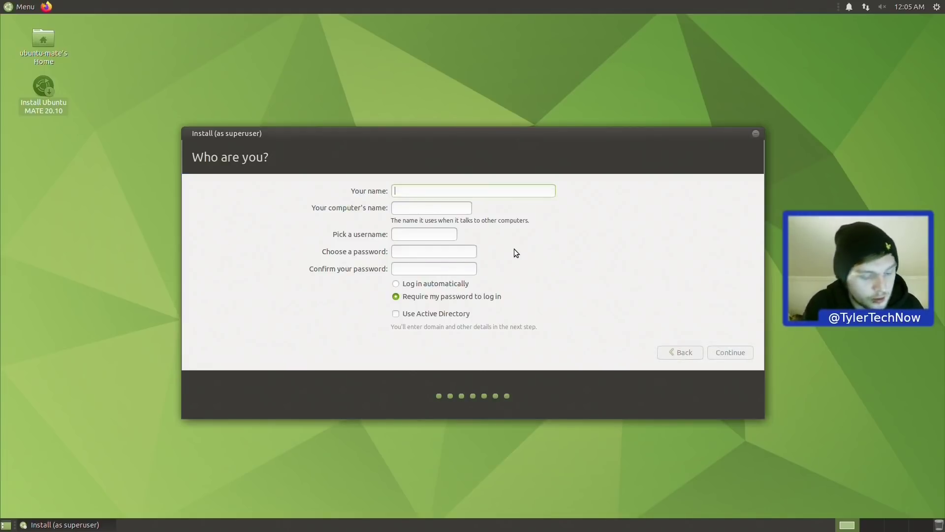
Enter the user's name and set the computer's name to that same name followed by "-m8", keeping the suggested username
text(tyler)
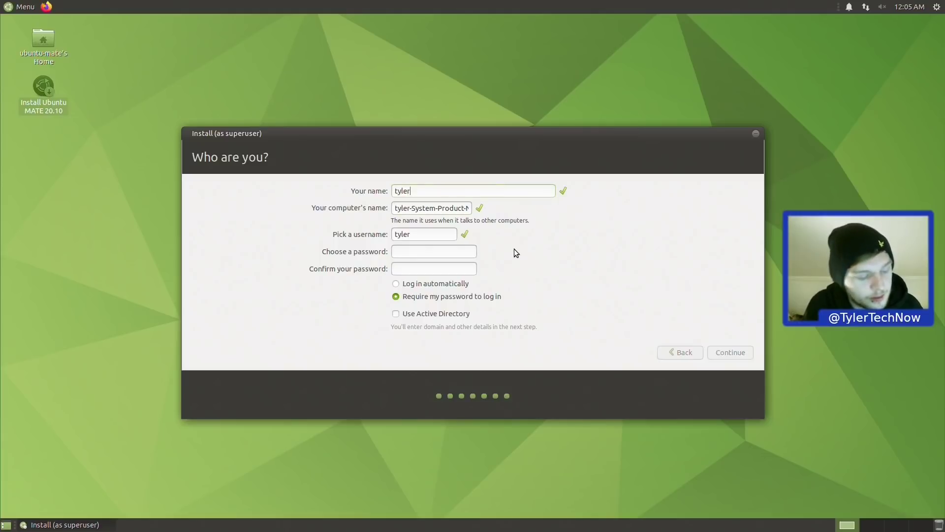
key(Tab)
text(tyler-)
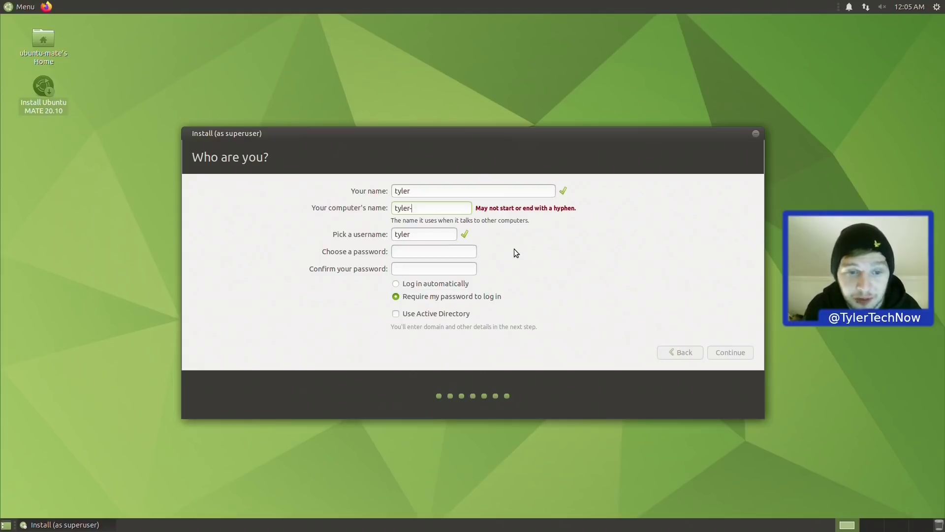
text(m8)
key(Tab)
key(Tab)
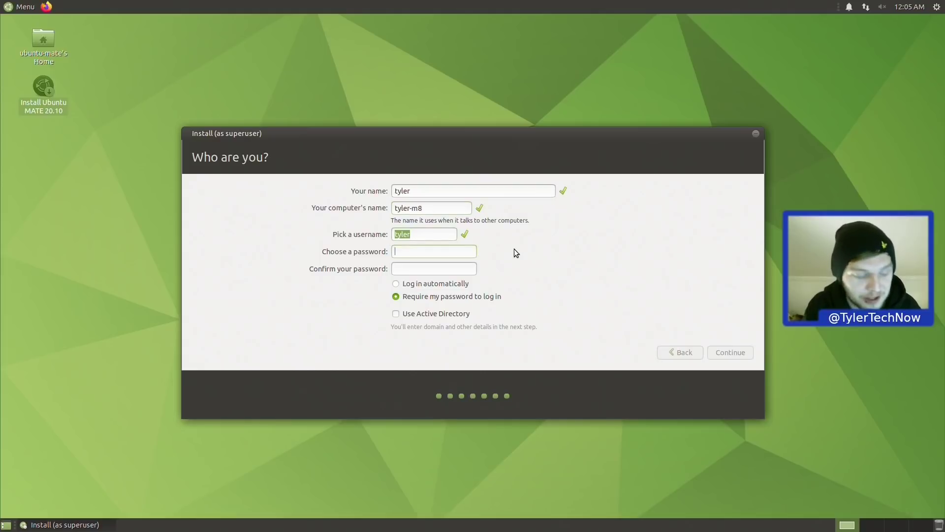
Enter and confirm the account password, enable automatic login and submit the account details
text(********)
key(Tab)
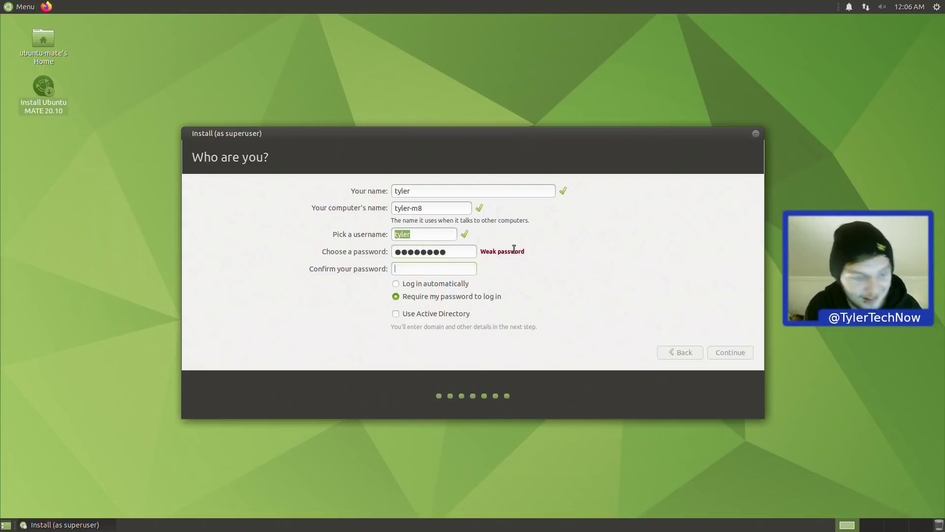
text(********)
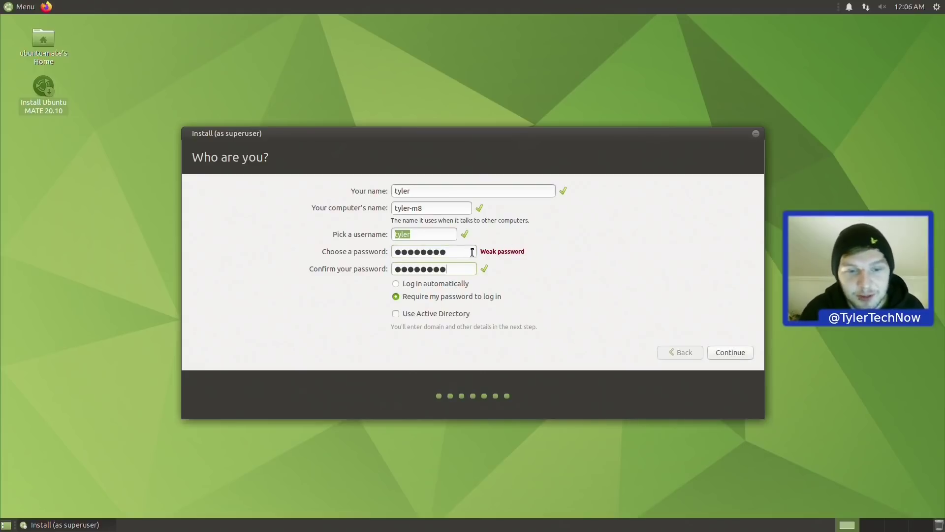
click(440, 285)
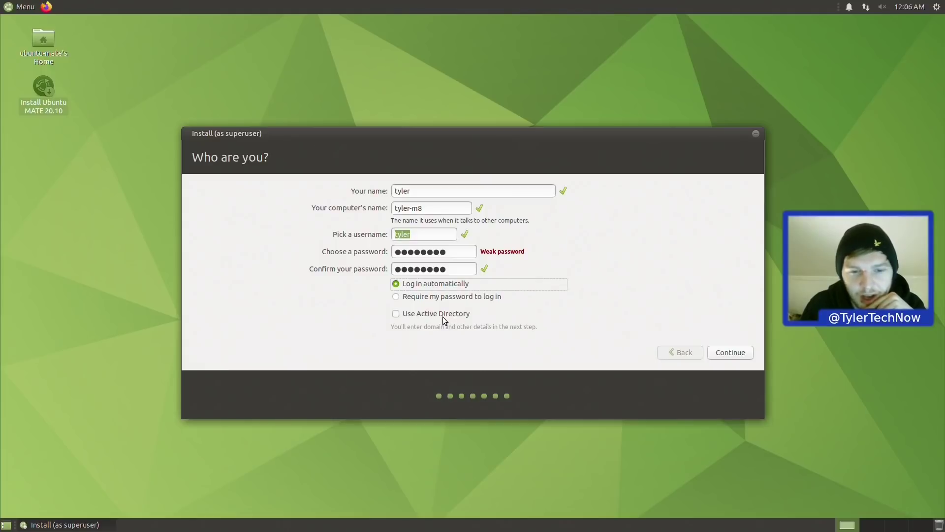
click(737, 356)
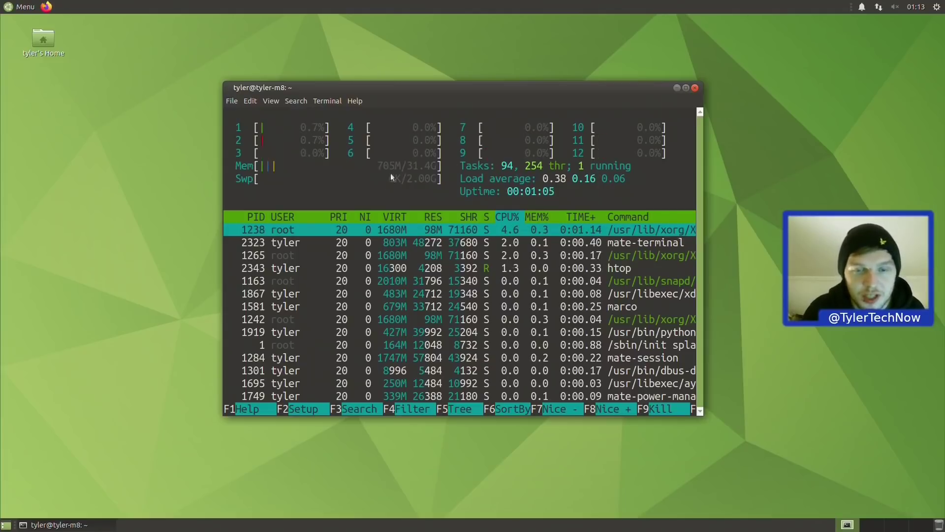
Close the terminal running htop and open the Welcome application
click(694, 88)
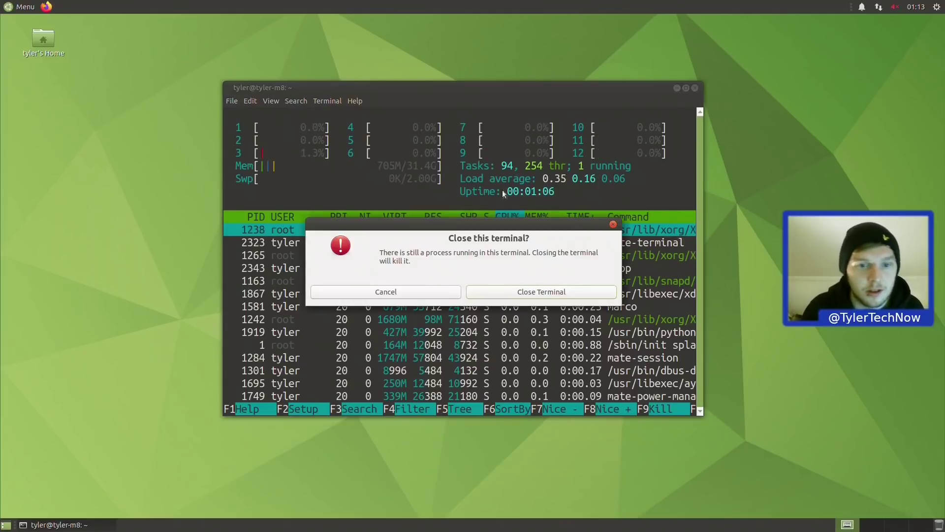
click(546, 293)
click(25, 8)
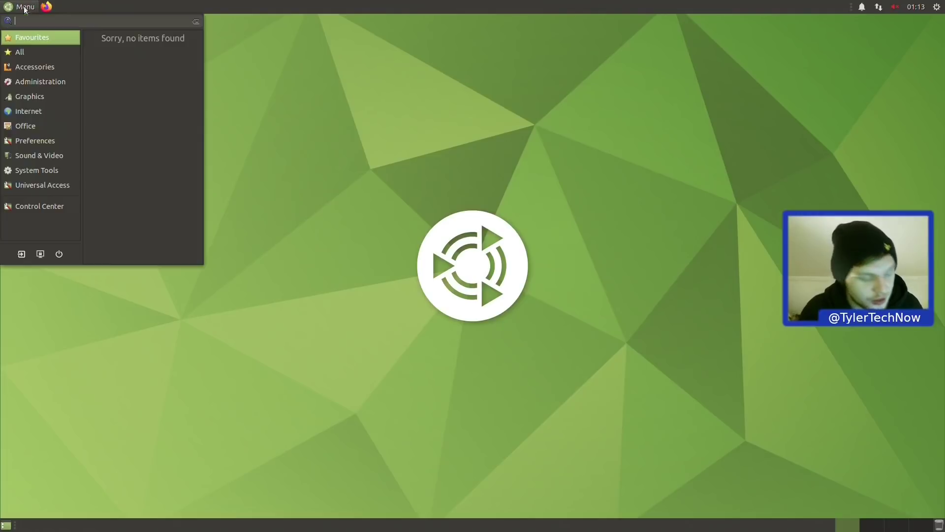
text(welcom)
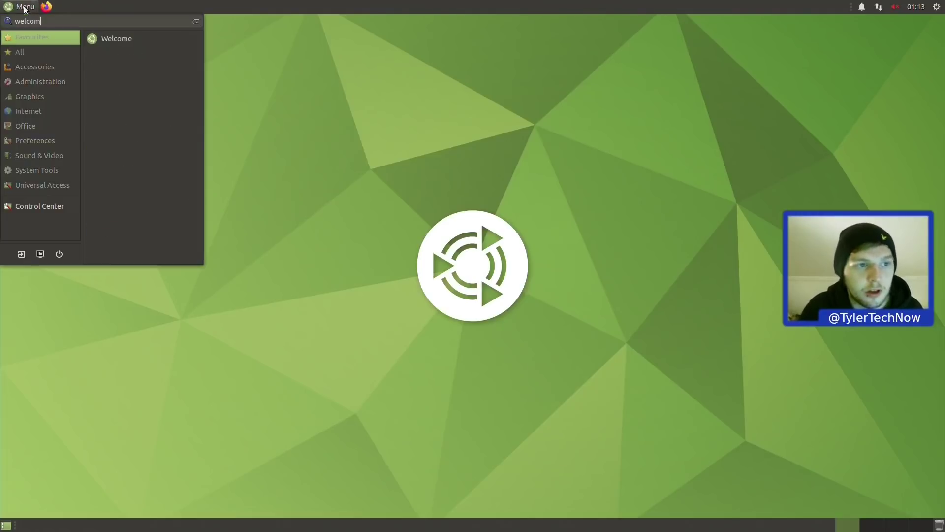
click(116, 32)
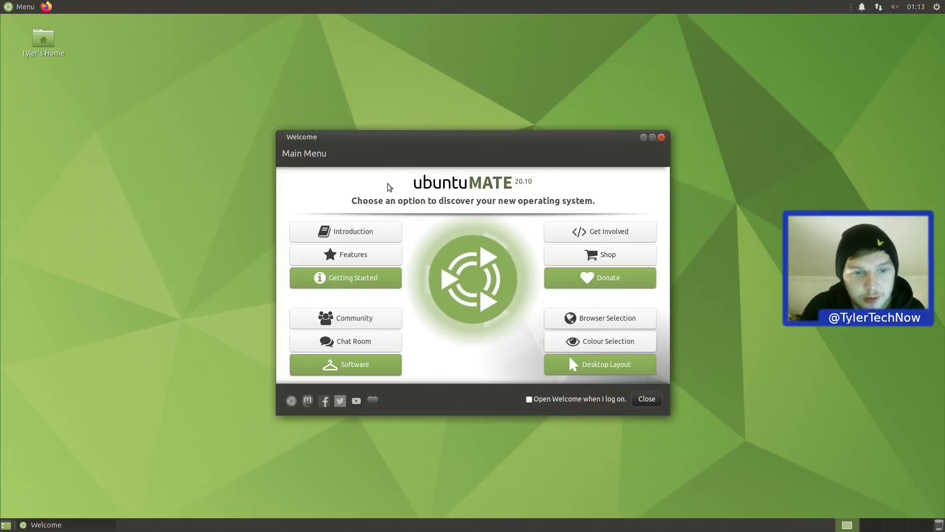
Look through the Introduction and Features pages of Welcome, returning to its main menu
click(353, 231)
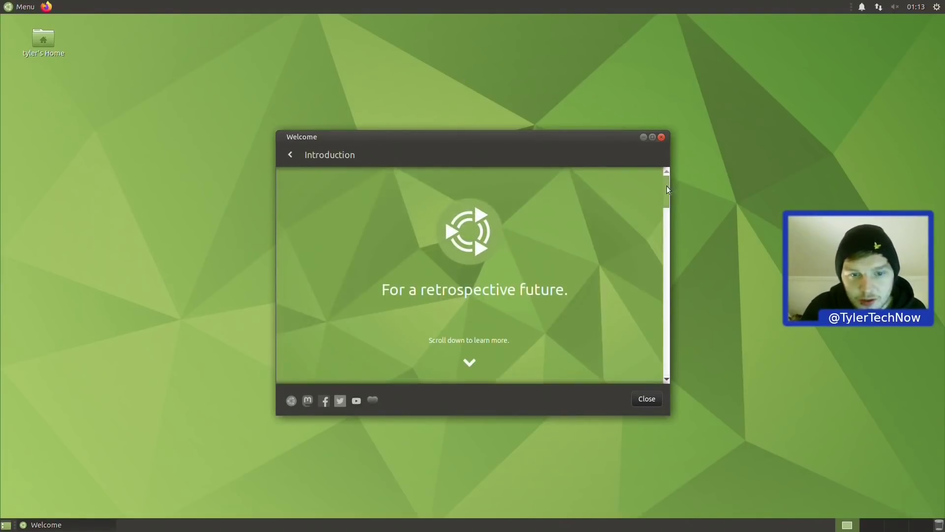
drag(666, 185, 644, 337)
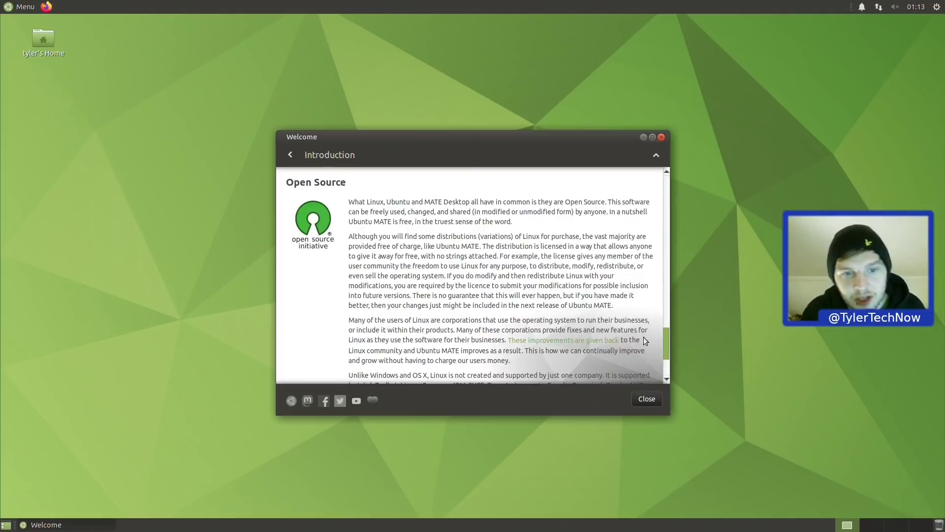
click(289, 156)
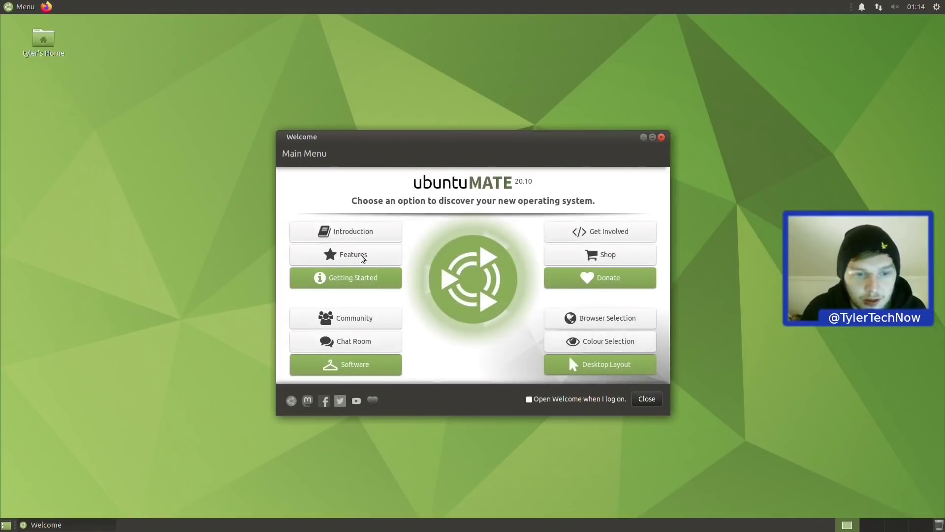
click(350, 257)
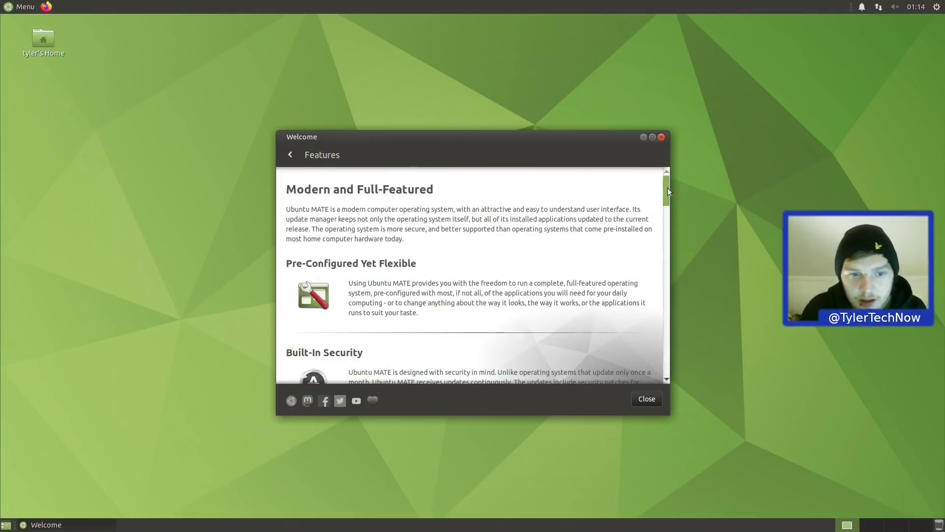
mouse_move(667, 188)
mouse_down()
mouse_move(659, 220)
mouse_move(658, 198)
mouse_up()
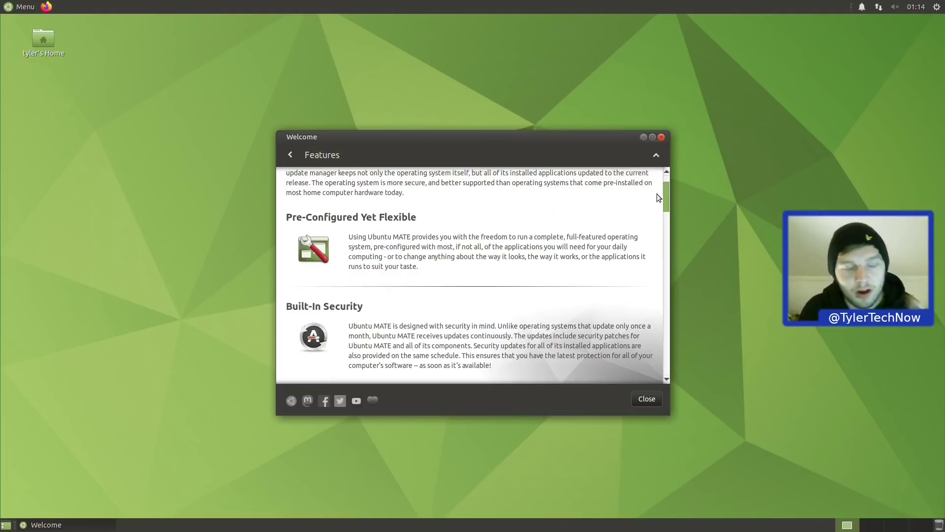
drag(657, 197, 663, 188)
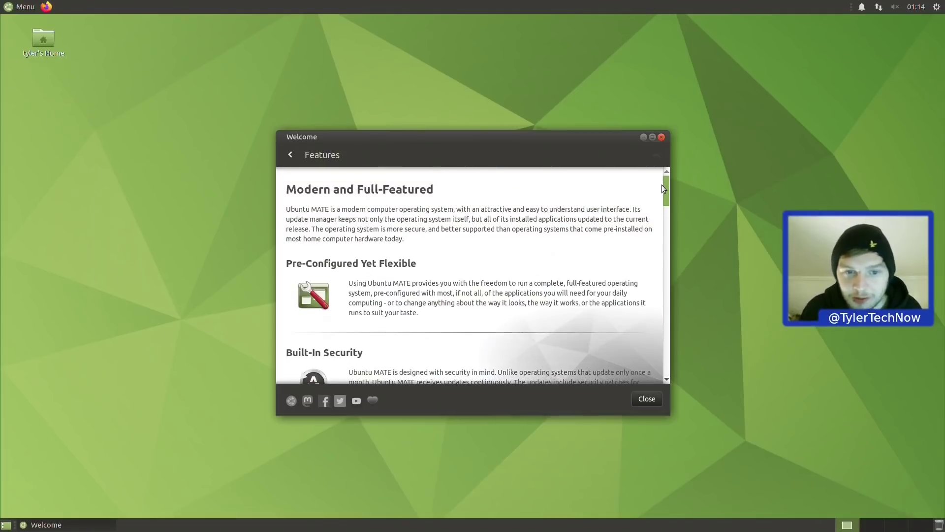
click(291, 154)
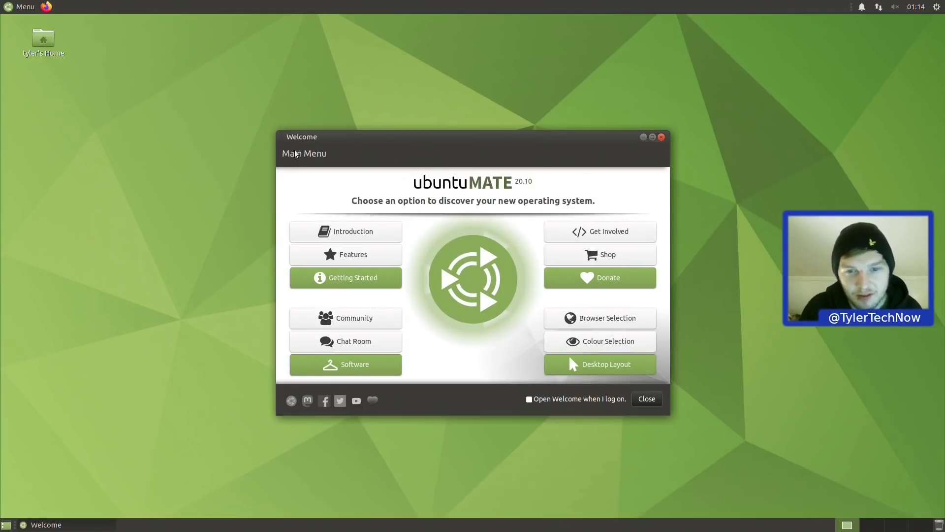
Examine the Optional Tasks topic of Getting Started down to the Users section, including a look at the Backups tool
click(346, 281)
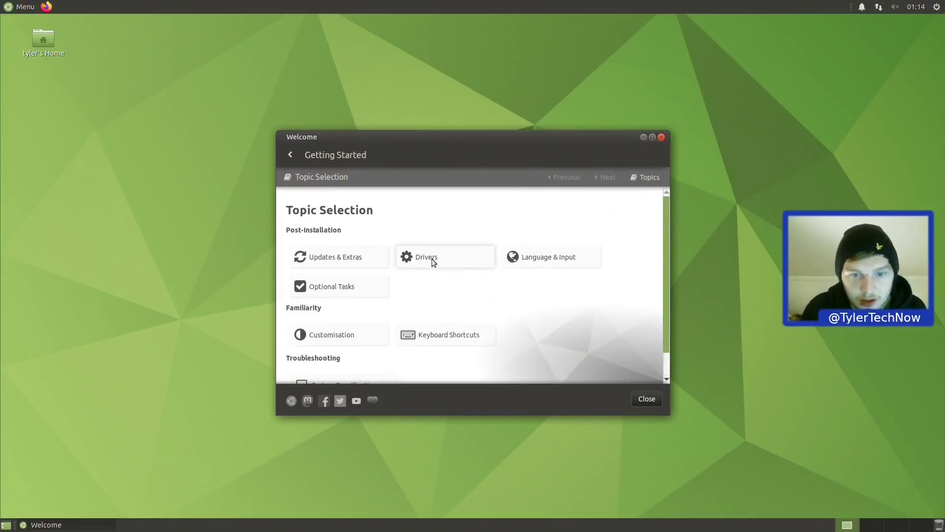
click(330, 288)
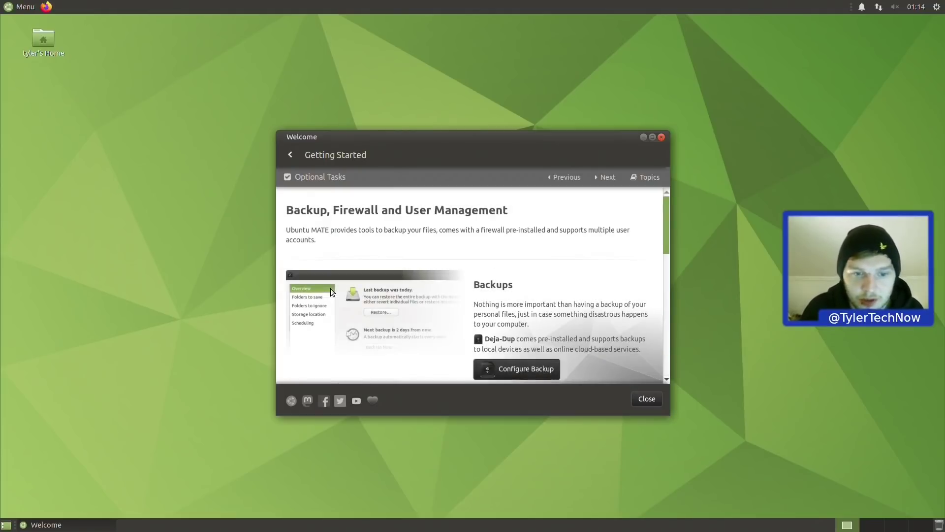
drag(667, 210, 671, 232)
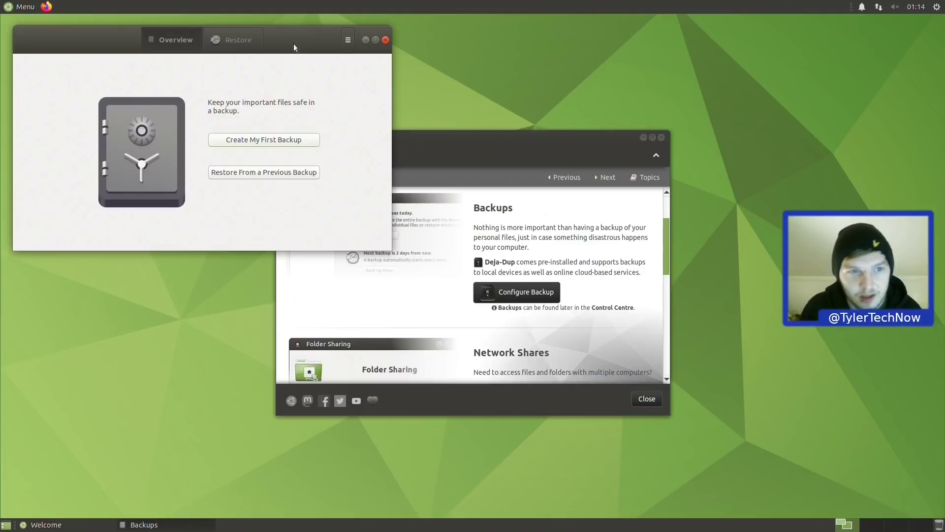
click(386, 41)
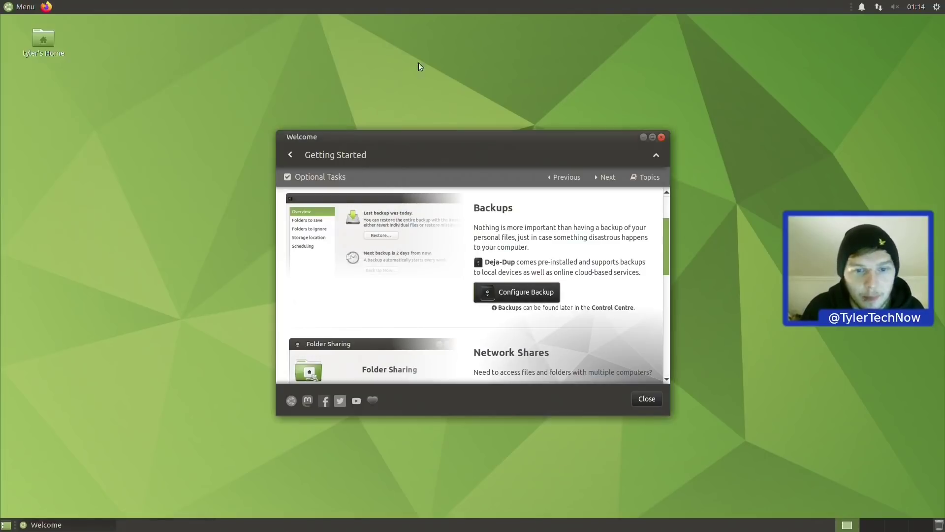
scroll(664, 231, down, 3)
scroll(661, 251, down, 3)
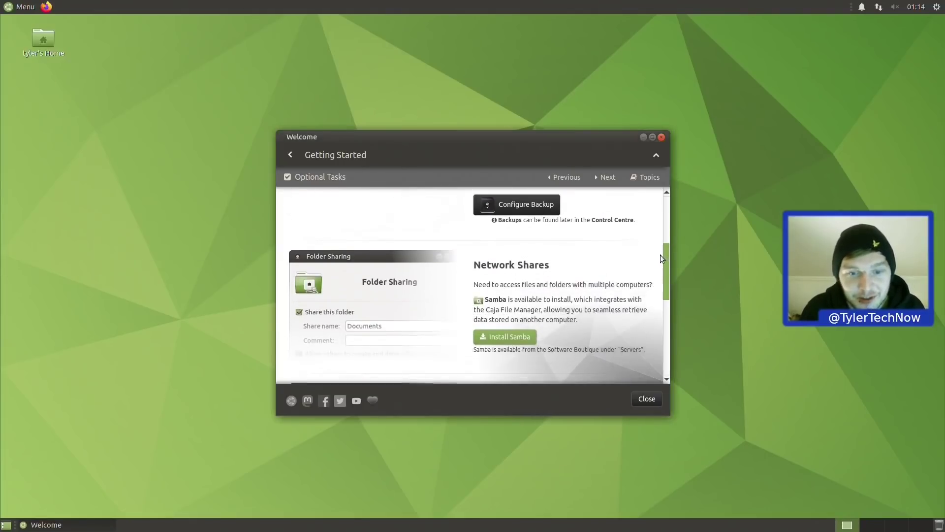
scroll(657, 274, down, 9)
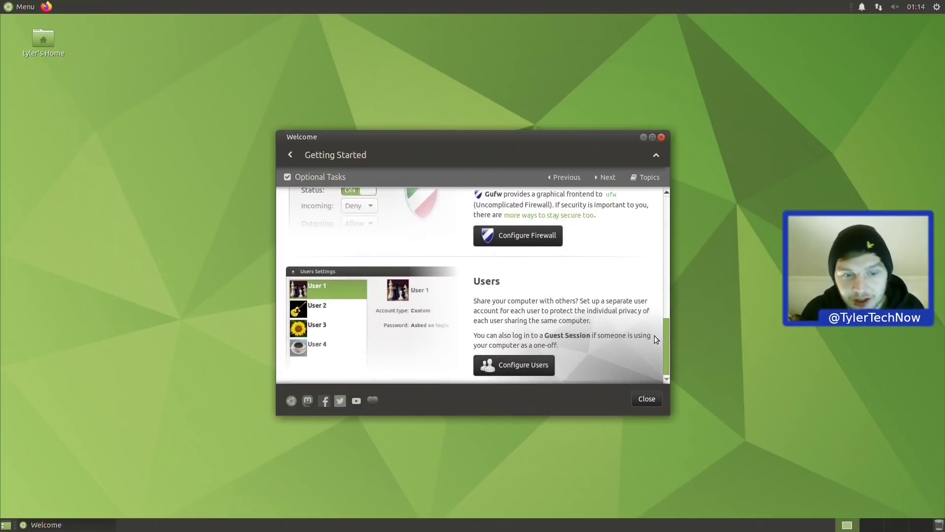
Browse the Education, Games, Graphics, Internet and Office categories of the Software Boutique, returning to Welcome's main menu
click(290, 154)
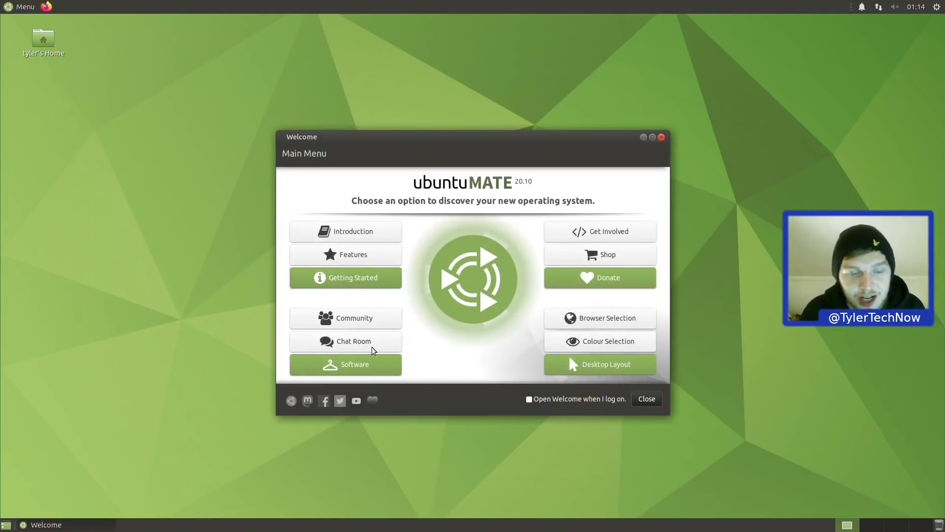
click(352, 369)
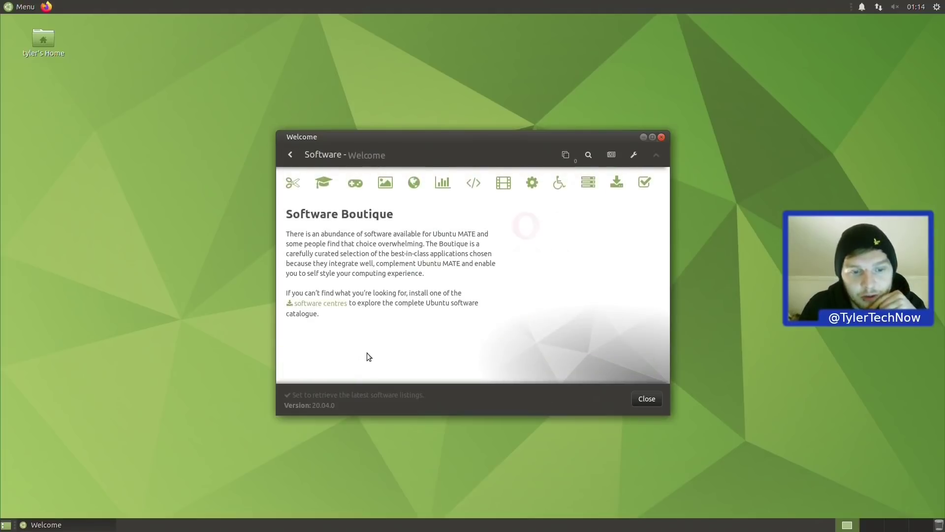
click(335, 189)
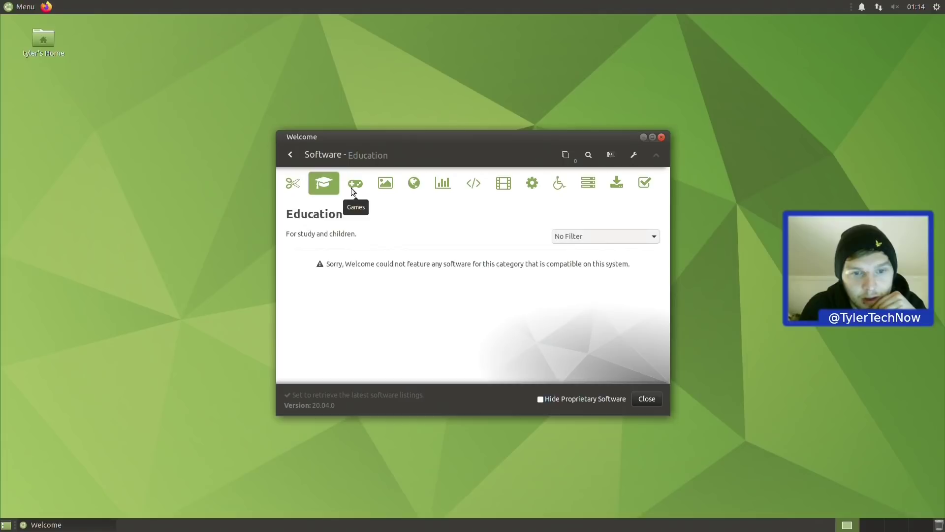
click(353, 187)
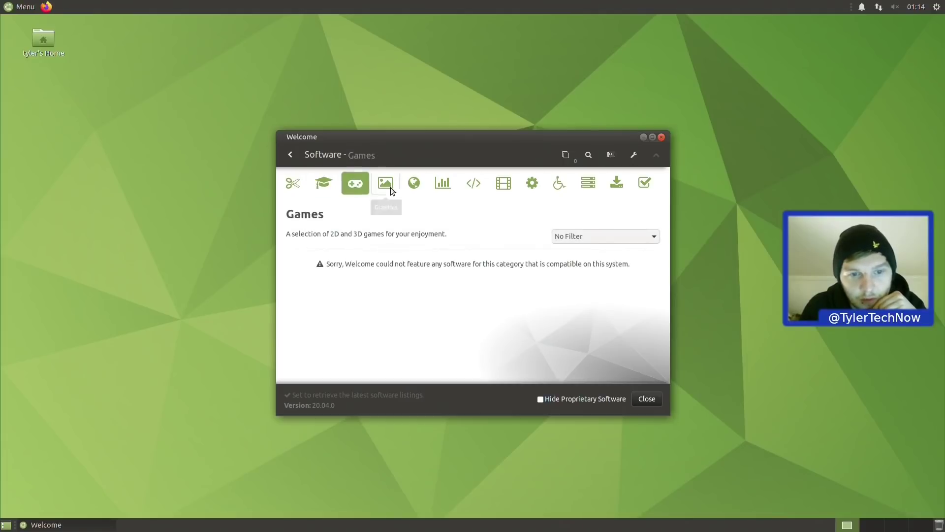
click(385, 185)
click(419, 189)
click(450, 187)
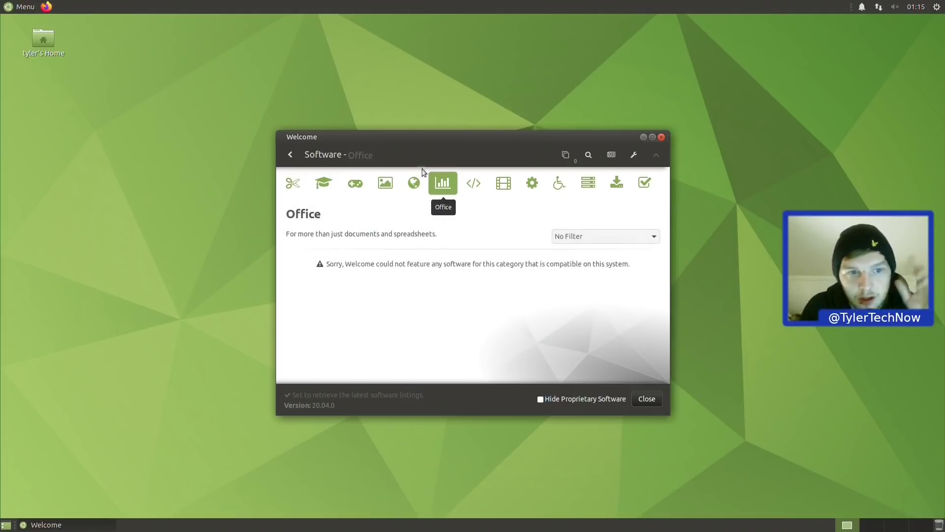
click(291, 155)
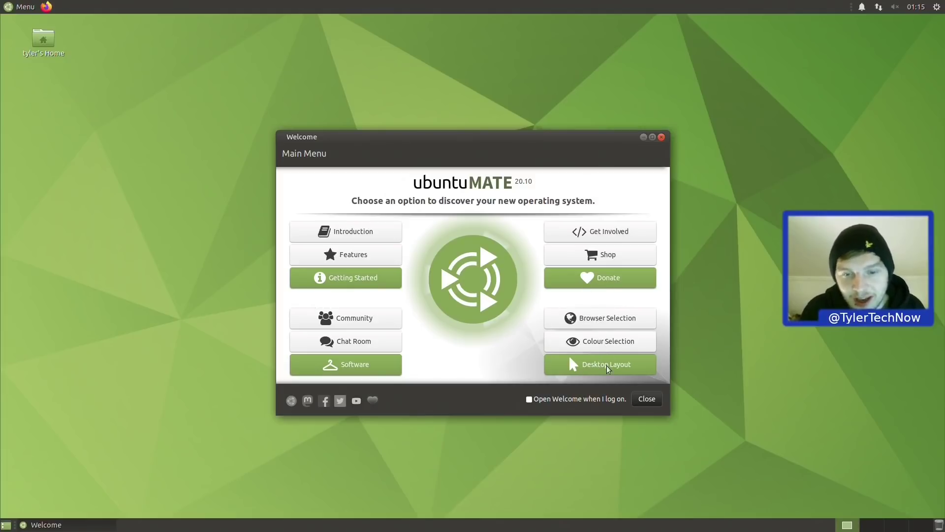
Install Google Chrome from Welcome's Browser Selection page, authenticating with the account password
click(605, 324)
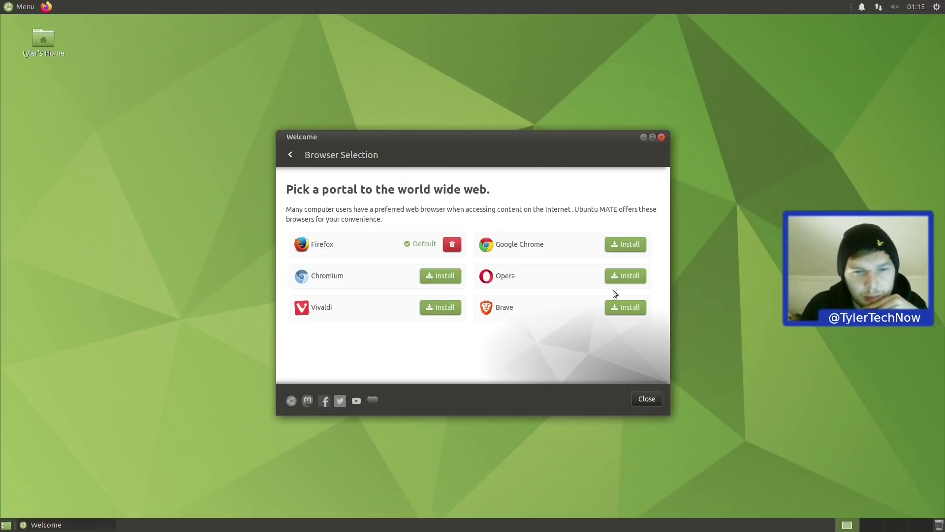
click(627, 245)
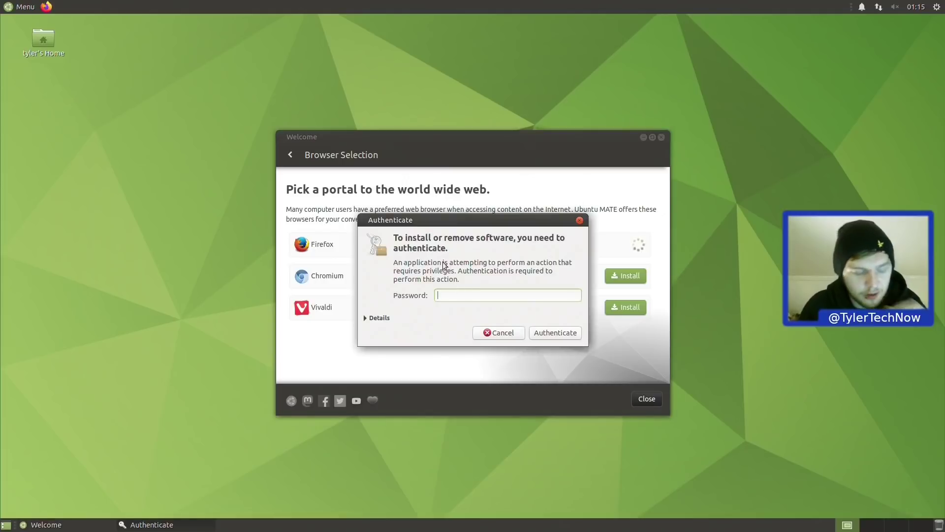
text(*****)
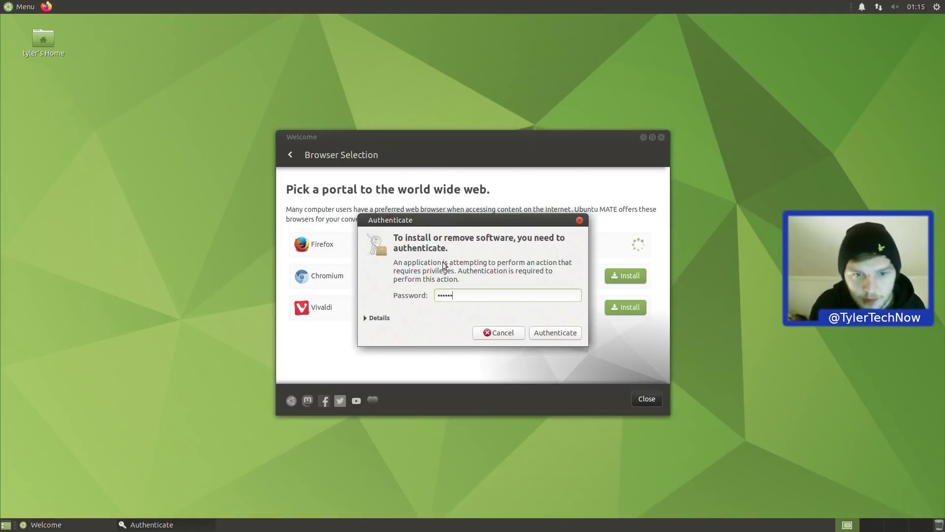
key(Return)
click(427, 275)
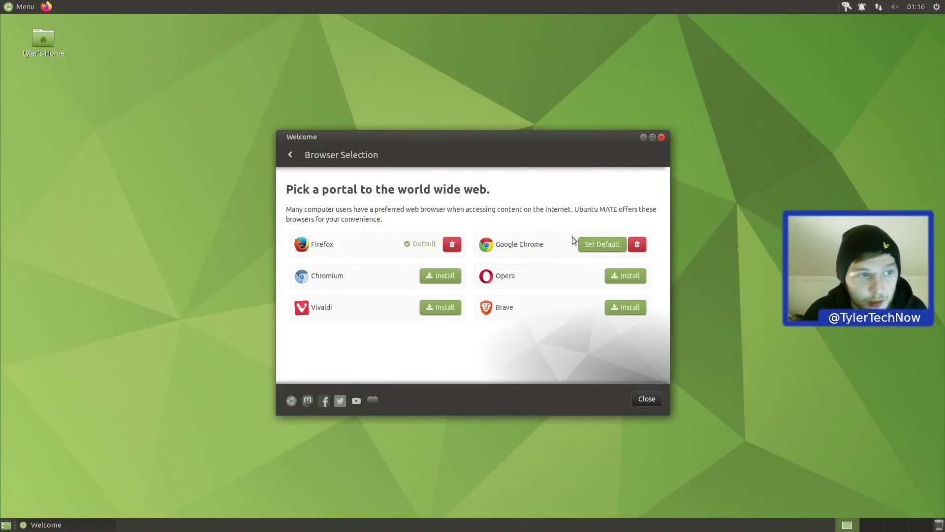
Look for Google Chrome in the applications menu by category and with the search term "chrome"
click(27, 9)
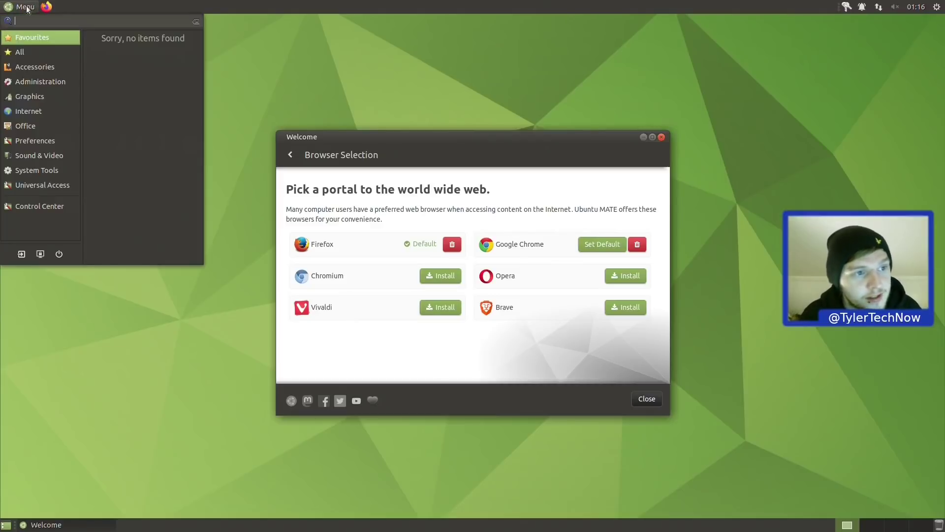
click(44, 106)
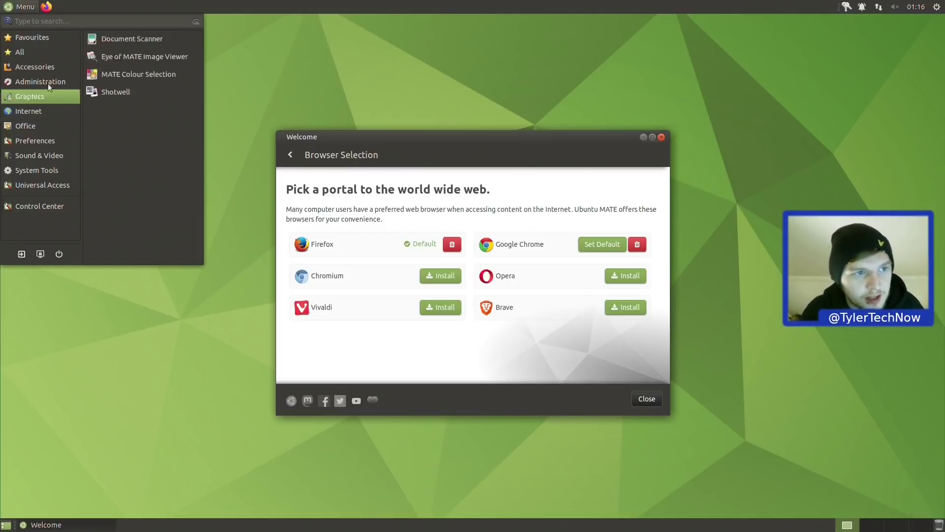
text(gool)
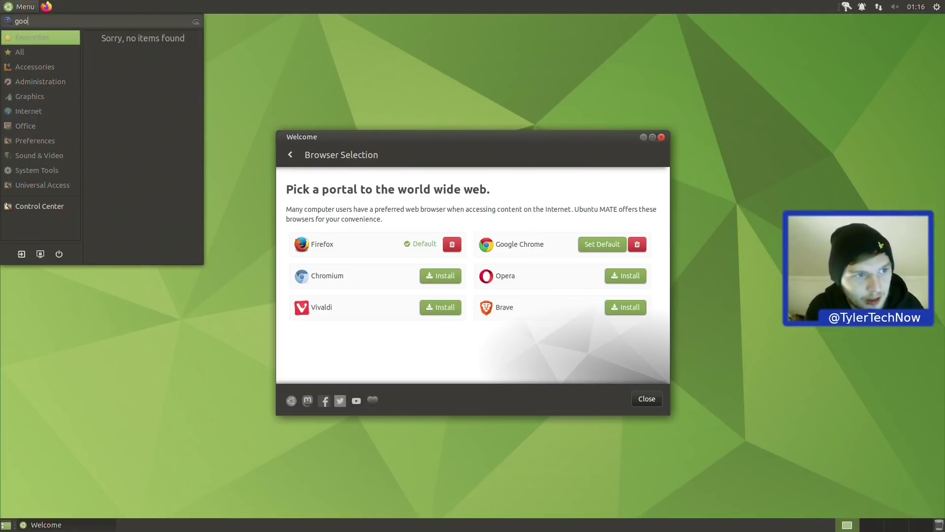
key(BackSpace)
key(BackSpace)
key(BackSpace)
key(BackSpace)
text(chrome)
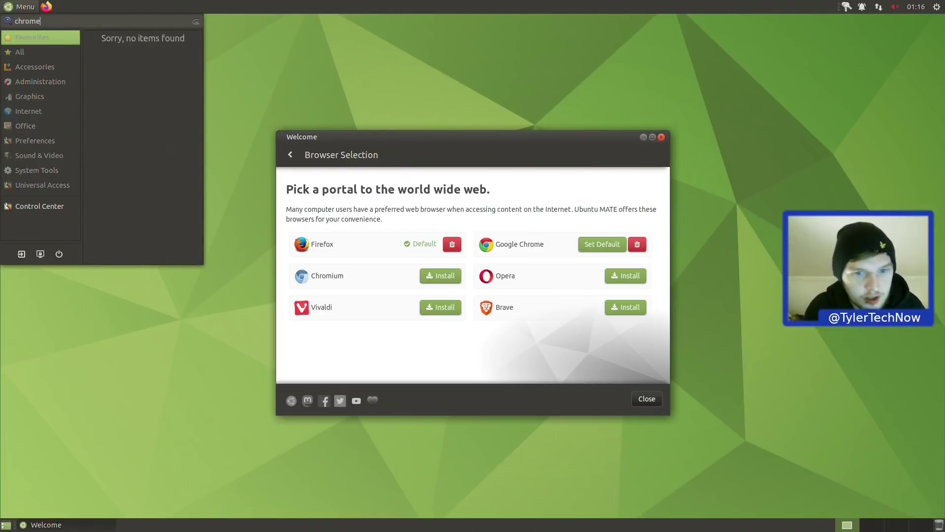
key(Escape)
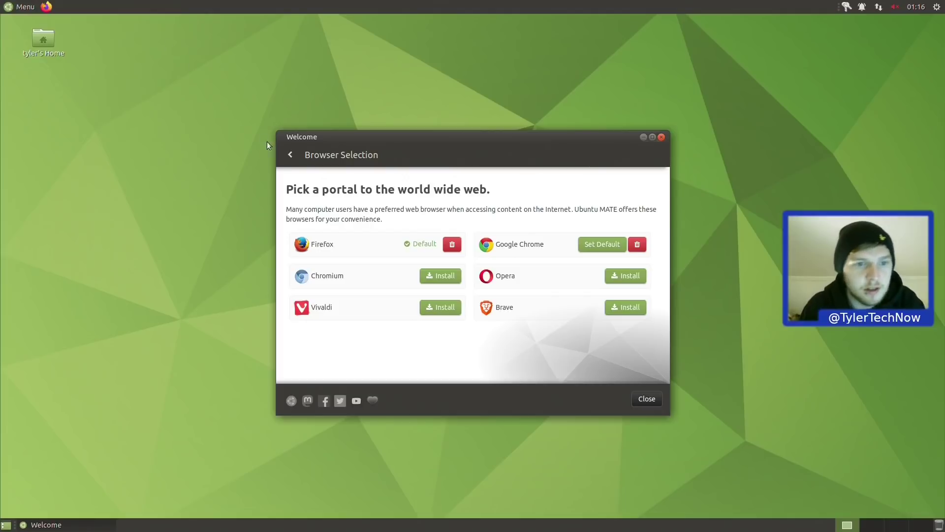
Install the Blue colour theme from Welcome's Colour Selection page
click(290, 155)
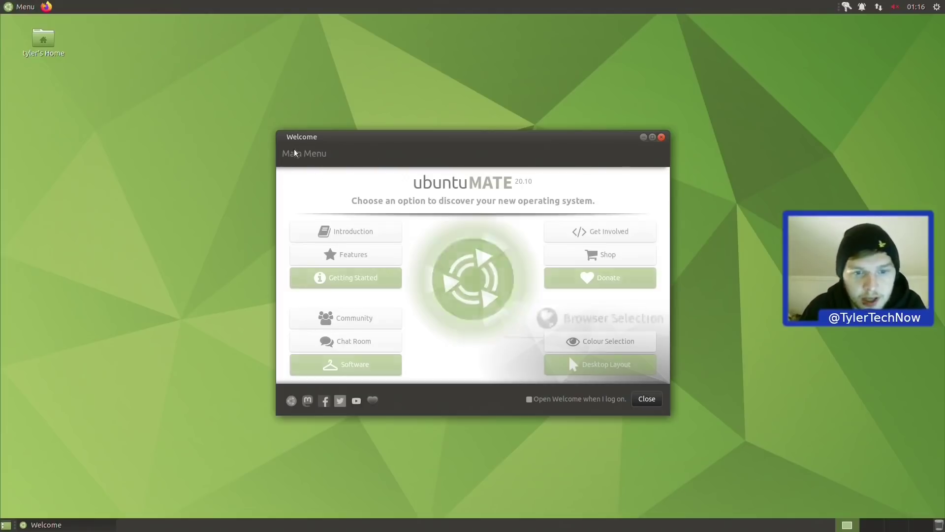
click(603, 346)
mouse_move(666, 212)
mouse_down()
mouse_move(664, 265)
mouse_move(659, 217)
mouse_up()
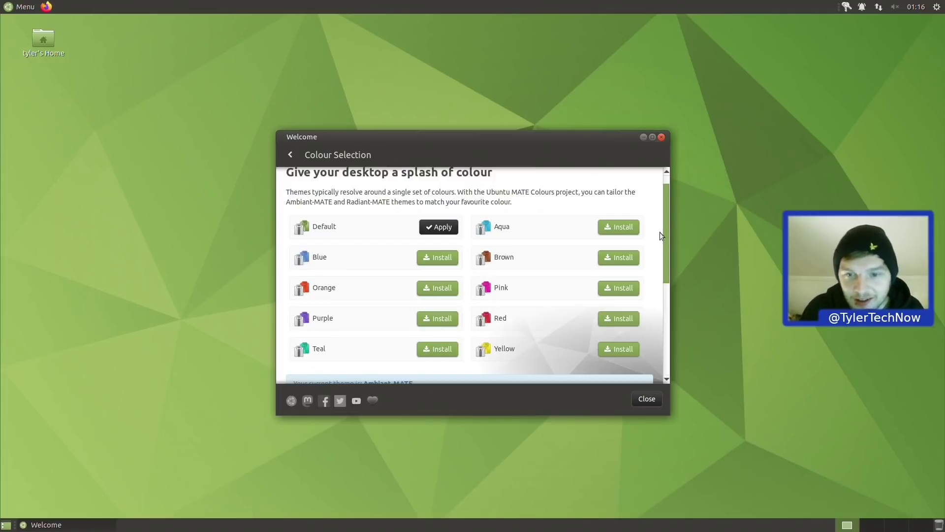
mouse_move(667, 233)
mouse_down()
mouse_move(664, 251)
mouse_move(663, 237)
mouse_up()
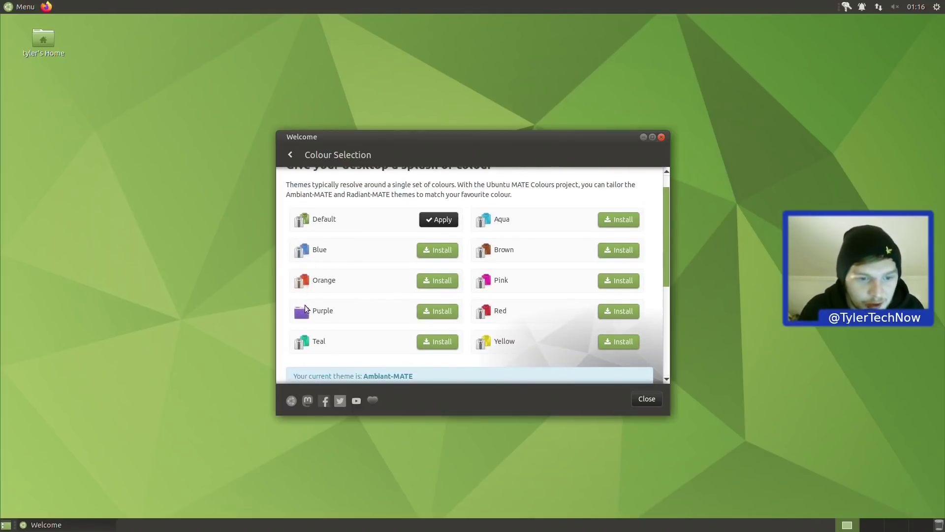
click(446, 253)
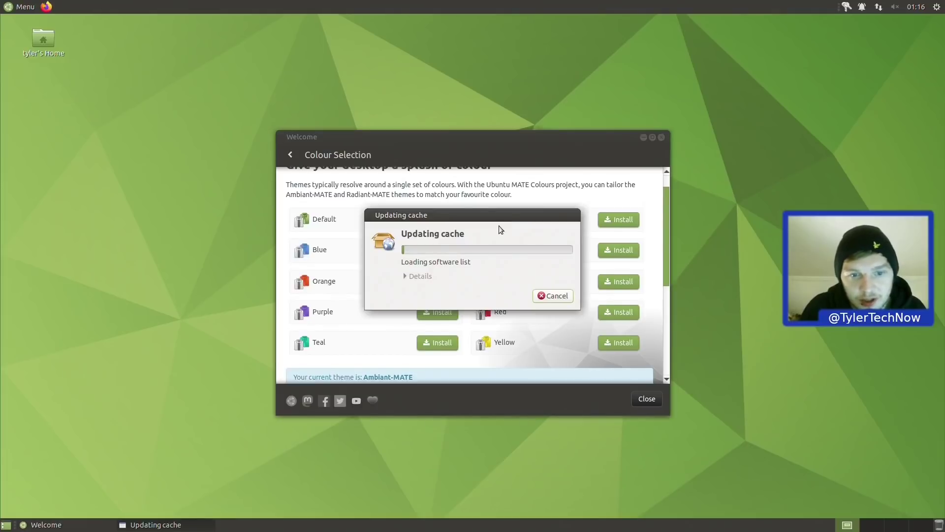
click(416, 277)
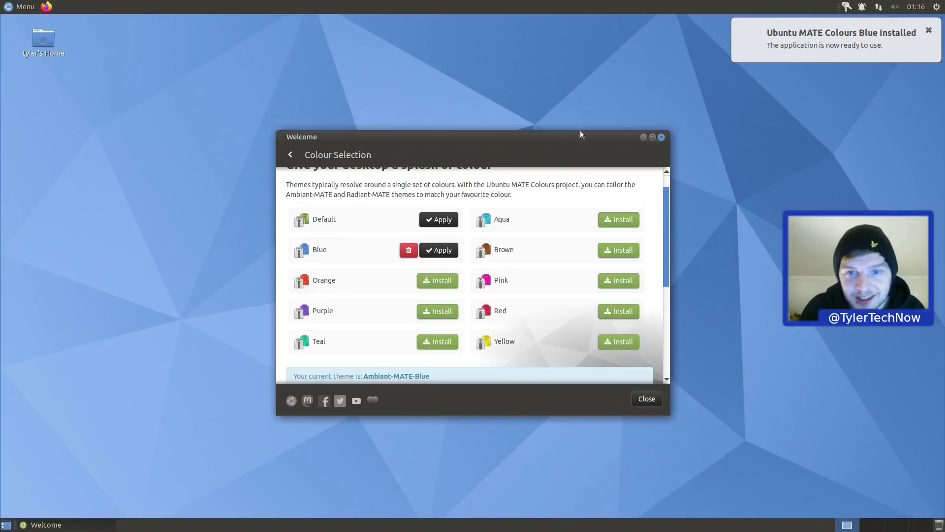
Examine the Blue theme in the home folder window and the applications menu, and close the folder window
mouse_move(527, 141)
mouse_down()
mouse_move(498, 529)
mouse_move(520, 141)
mouse_up()
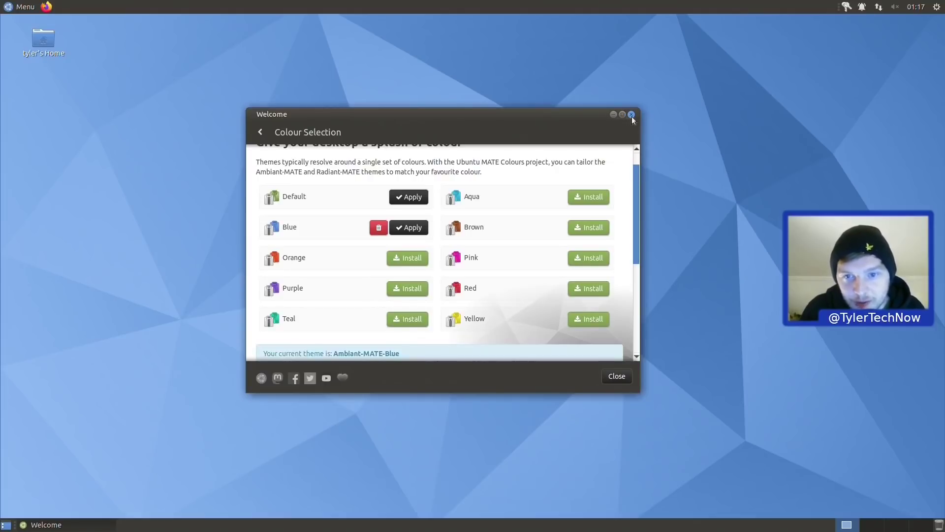
mouse_move(637, 178)
mouse_down()
mouse_move(640, 217)
mouse_move(636, 163)
mouse_up()
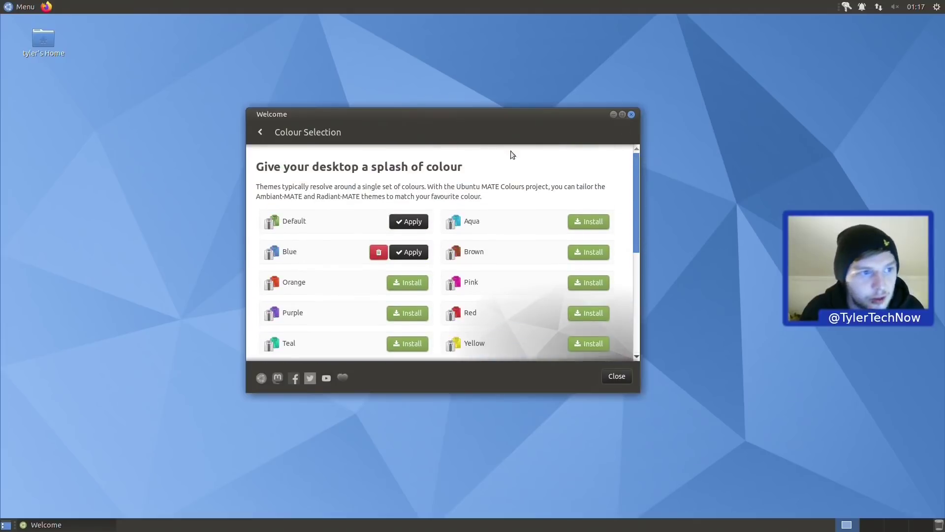
double_click(44, 38)
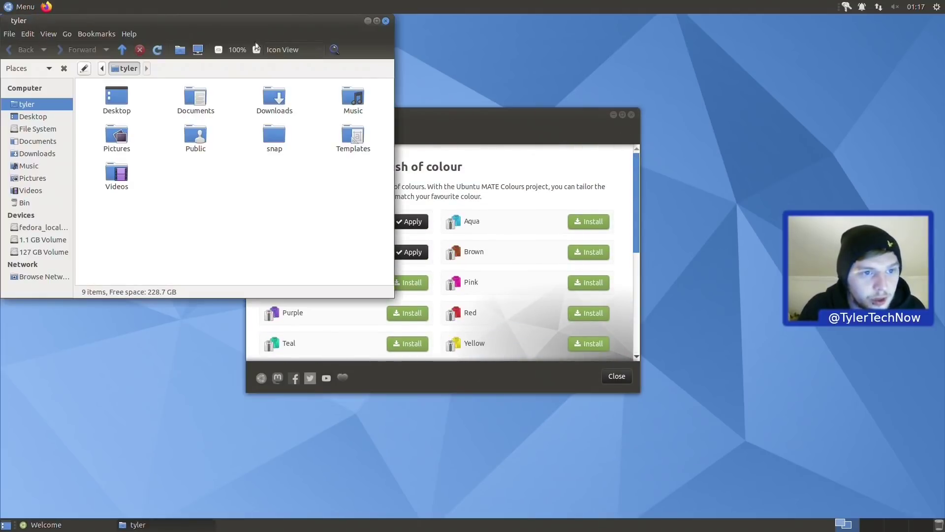
drag(87, 20, 483, 105)
click(18, 6)
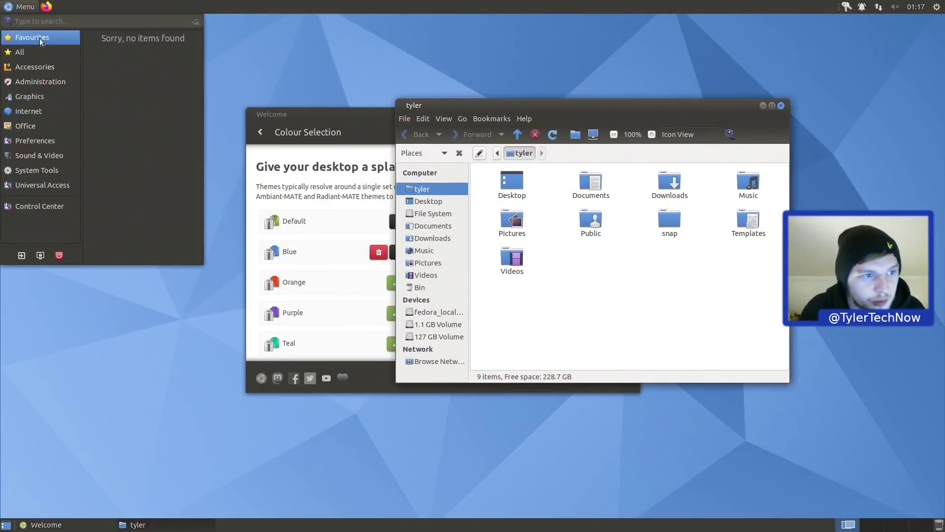
mouse_move(37, 127)
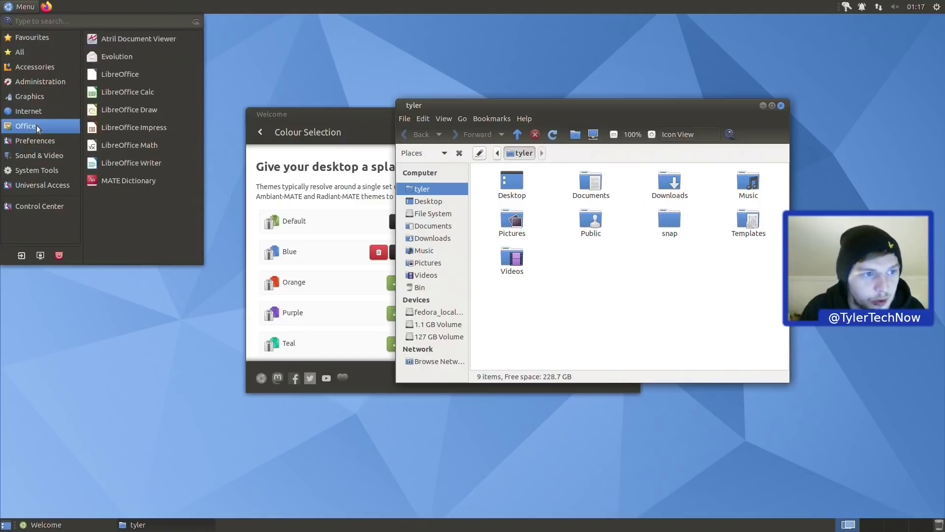
click(782, 108)
click(782, 107)
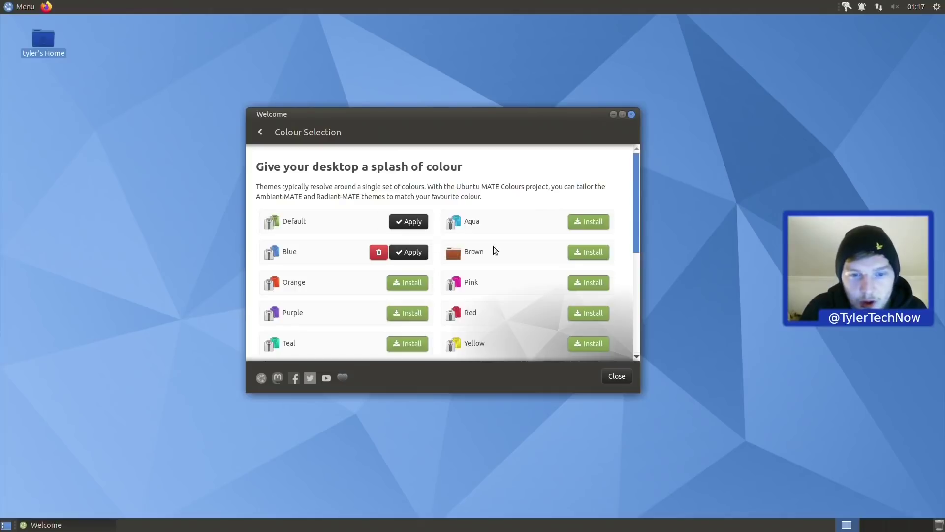
Install the Orange colour theme and open the home folder beside the Welcome window to view it
scroll(515, 250, down, 1)
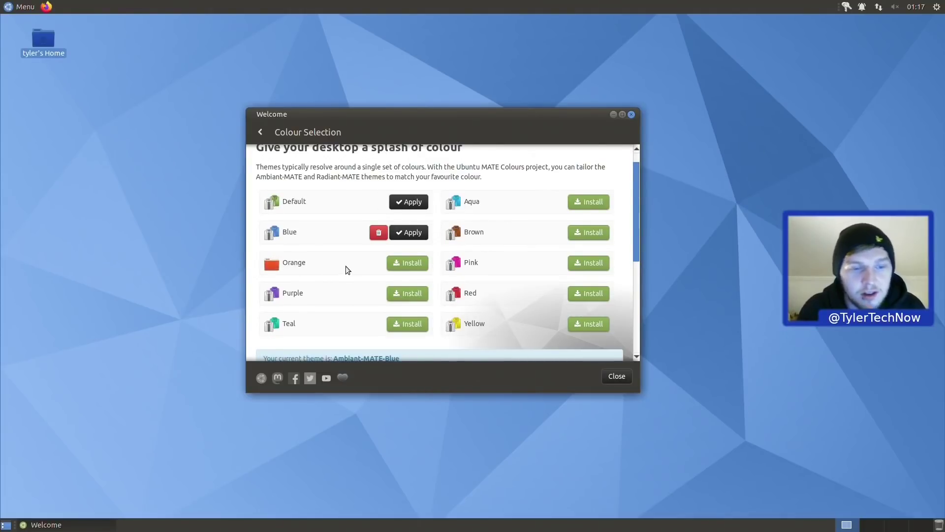
click(407, 265)
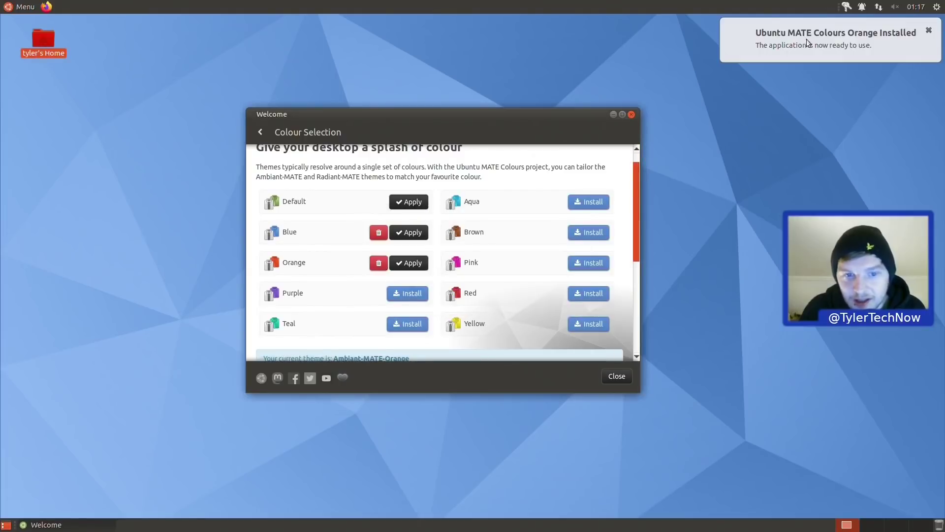
mouse_move(411, 129)
mouse_down()
mouse_move(433, 518)
mouse_move(432, 126)
mouse_move(403, 112)
mouse_up()
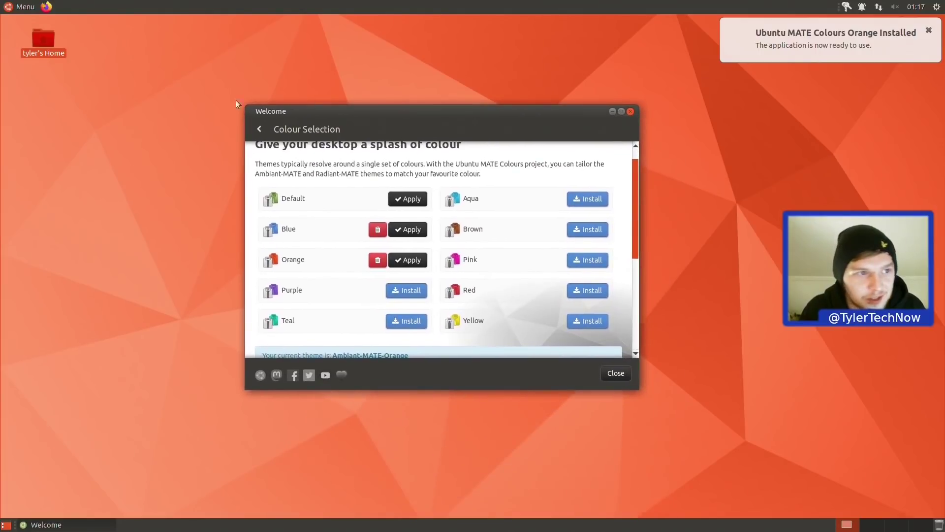
double_click(48, 40)
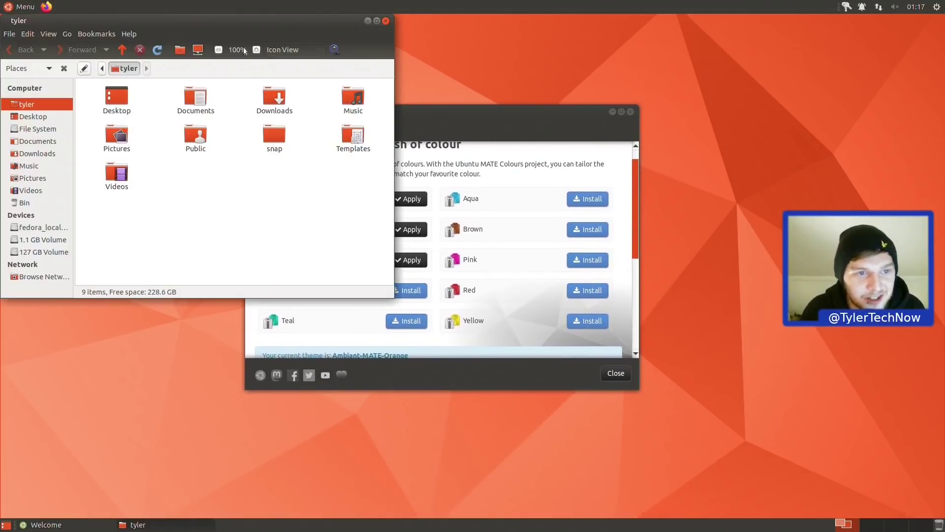
drag(245, 21, 643, 119)
drag(351, 114, 195, 115)
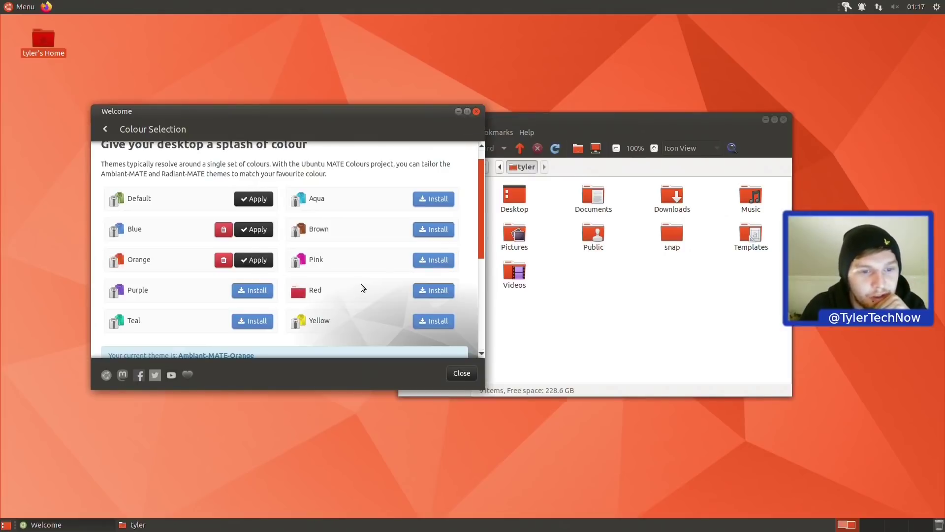
Install the Yellow colour theme and view it on the cleared desktop and in a new home folder window
click(441, 320)
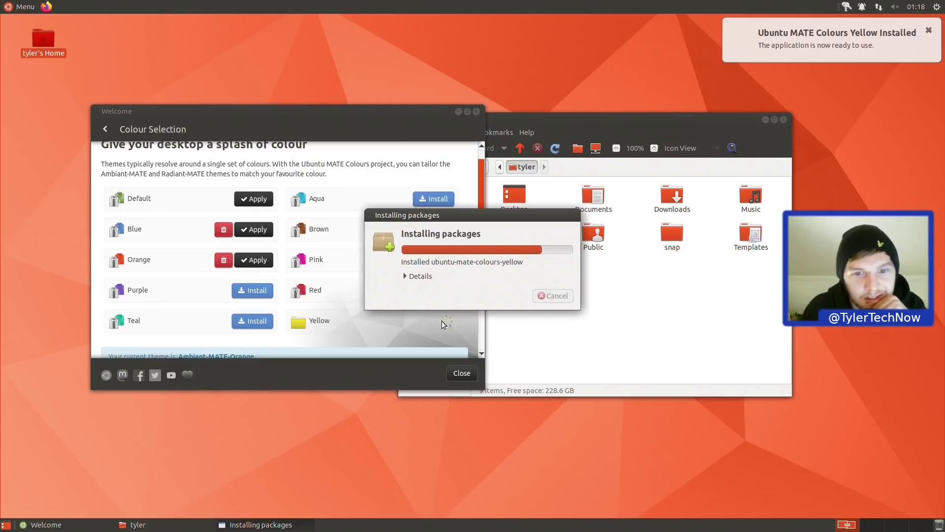
click(458, 112)
click(766, 120)
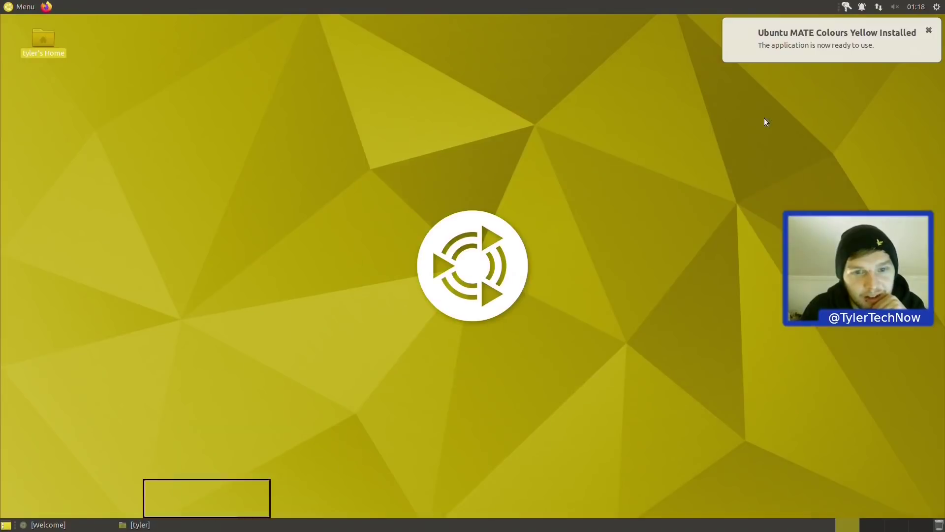
click(34, 81)
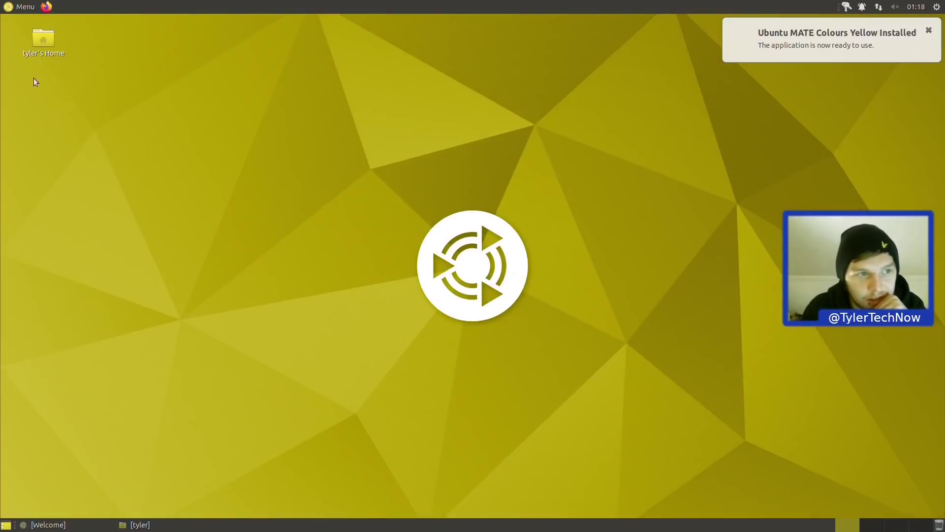
double_click(51, 38)
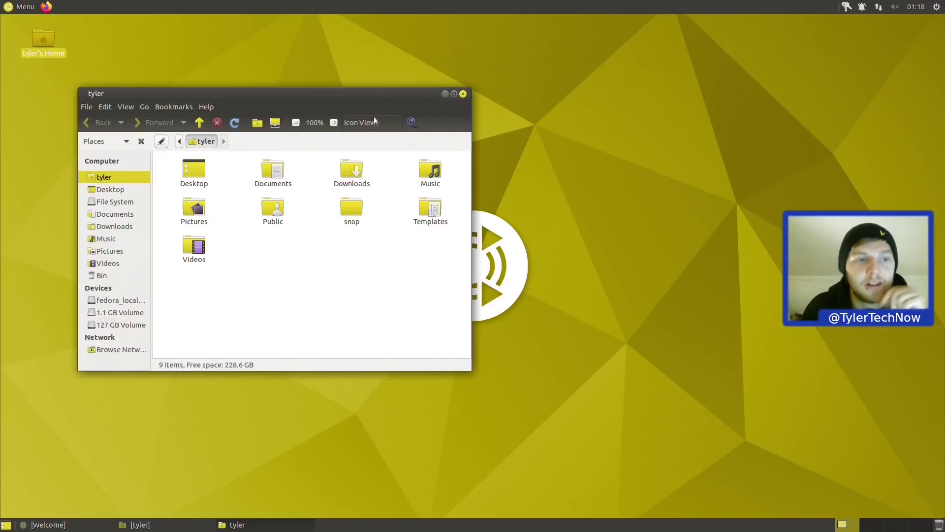
Bring back the Welcome window and apply the already installed Blue colour theme
drag(329, 96, 520, 107)
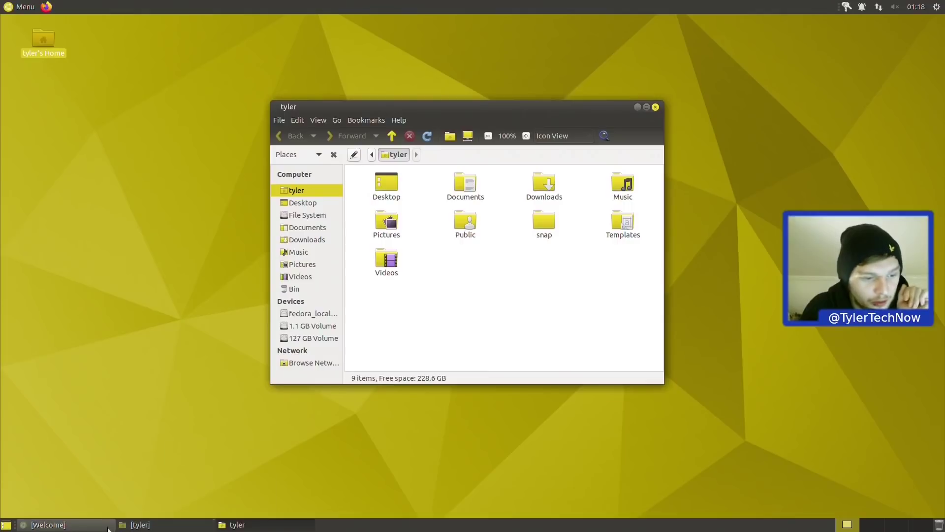
click(92, 528)
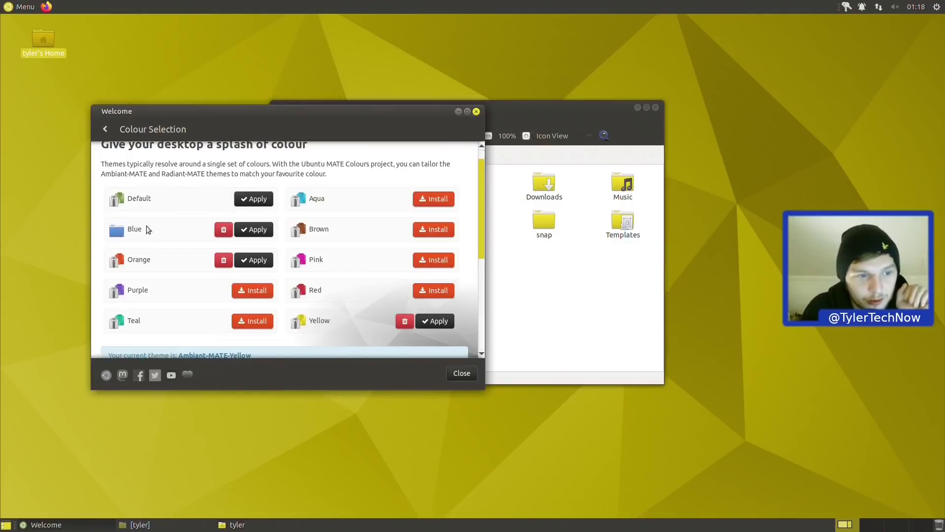
click(264, 231)
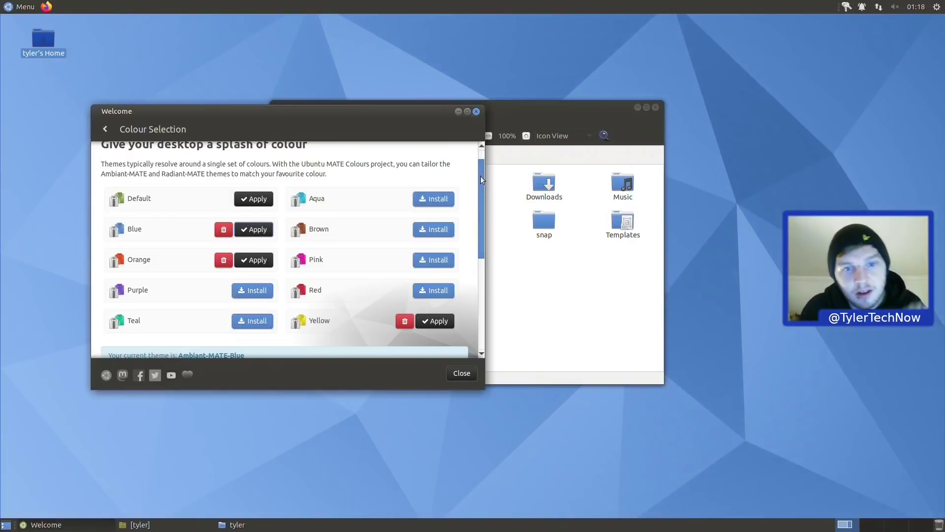
Try the Ambiant-Dark and Radiant variants of the Blue theme beside the home folder window and return to Ambiant
drag(481, 175, 476, 250)
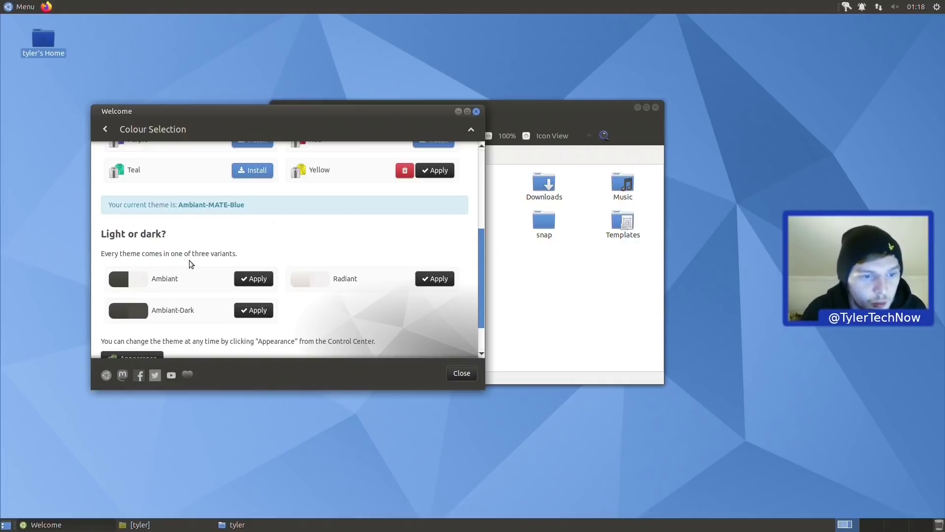
scroll(276, 261, down, 2)
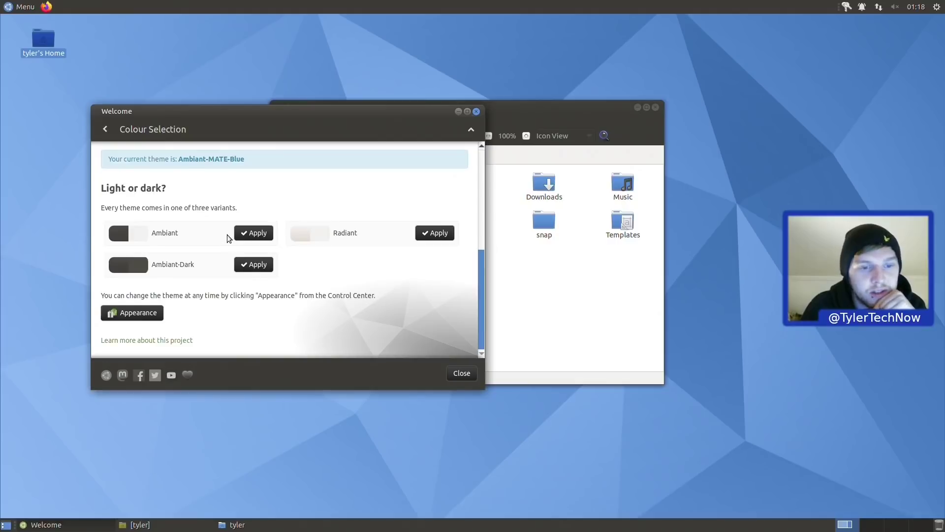
click(250, 266)
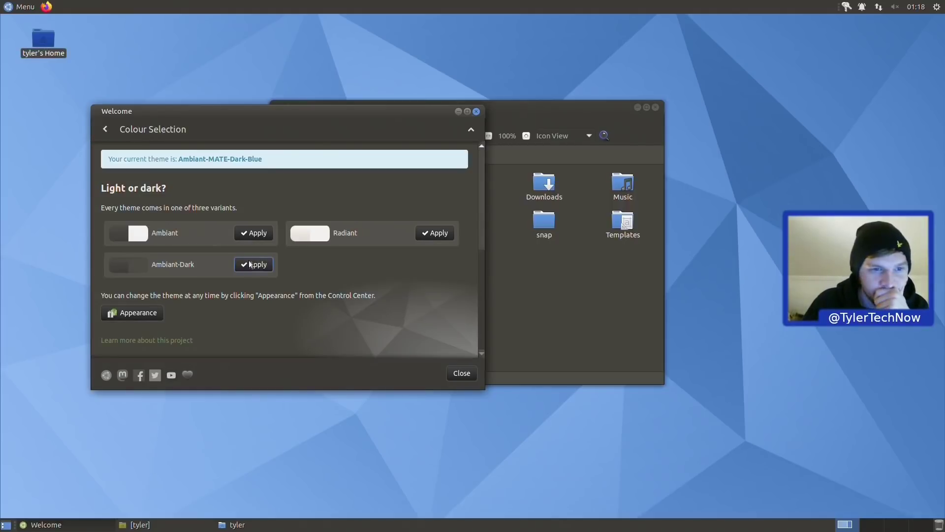
drag(516, 113, 734, 116)
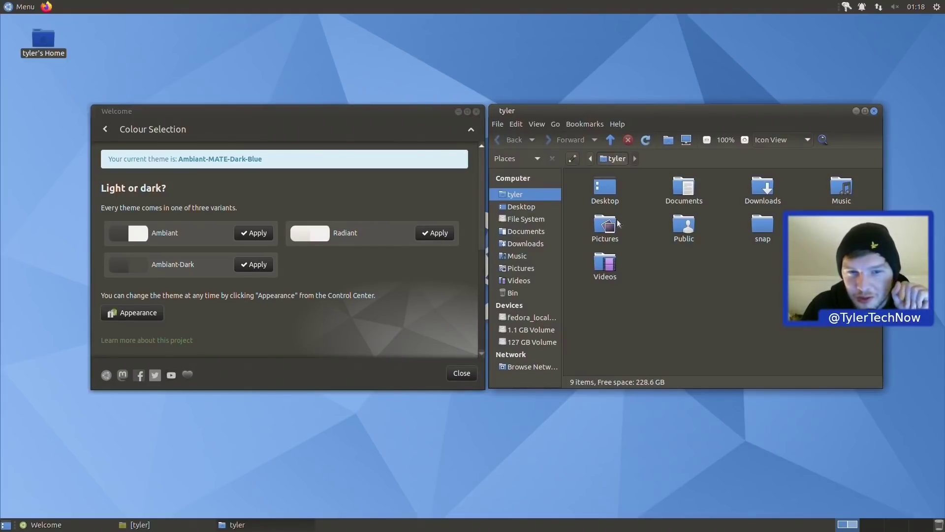
click(433, 234)
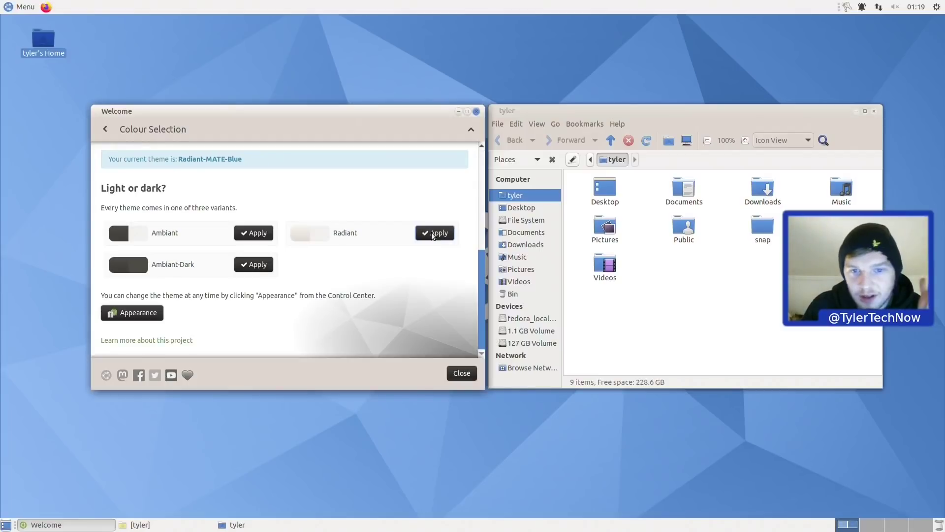
click(244, 236)
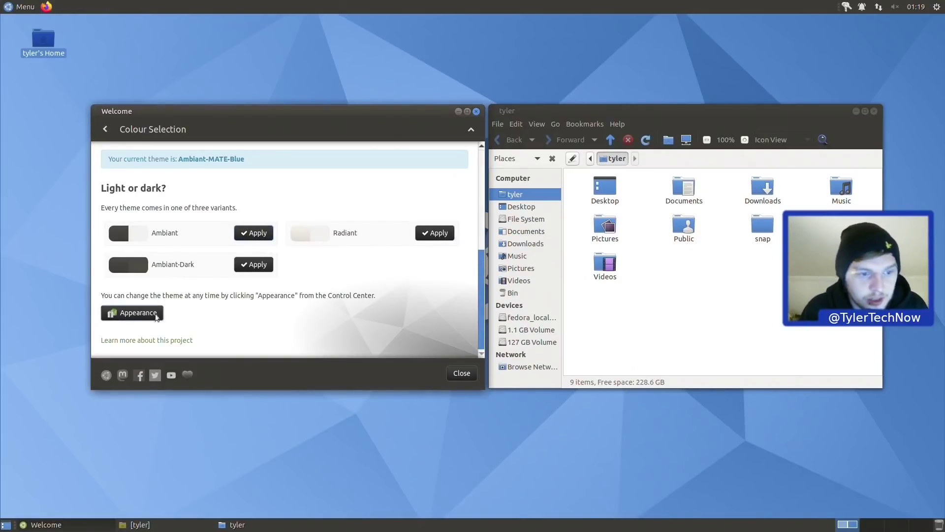
Examine the installed themes in Appearance Preferences and the icon sets offered for customising the theme, and close both dialogs
click(155, 314)
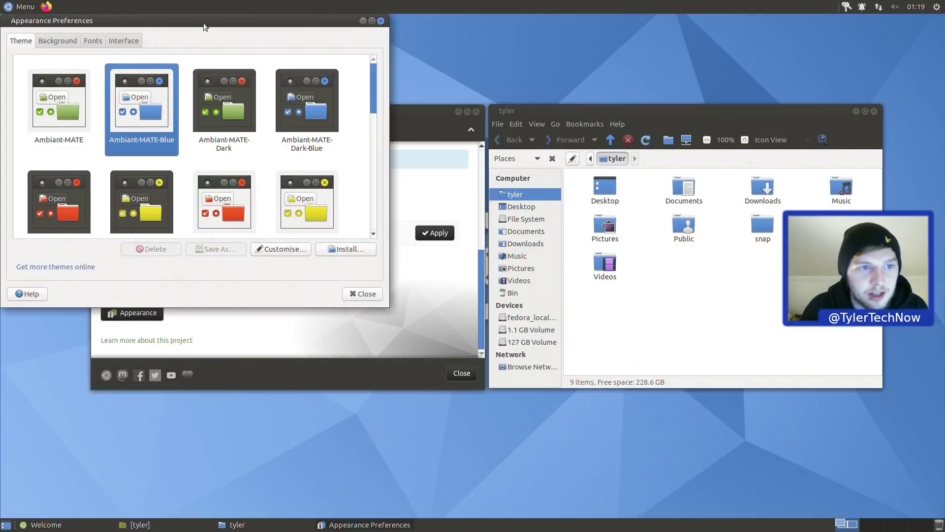
drag(204, 27, 405, 79)
mouse_move(578, 143)
mouse_down()
mouse_move(569, 274)
mouse_move(571, 142)
mouse_up()
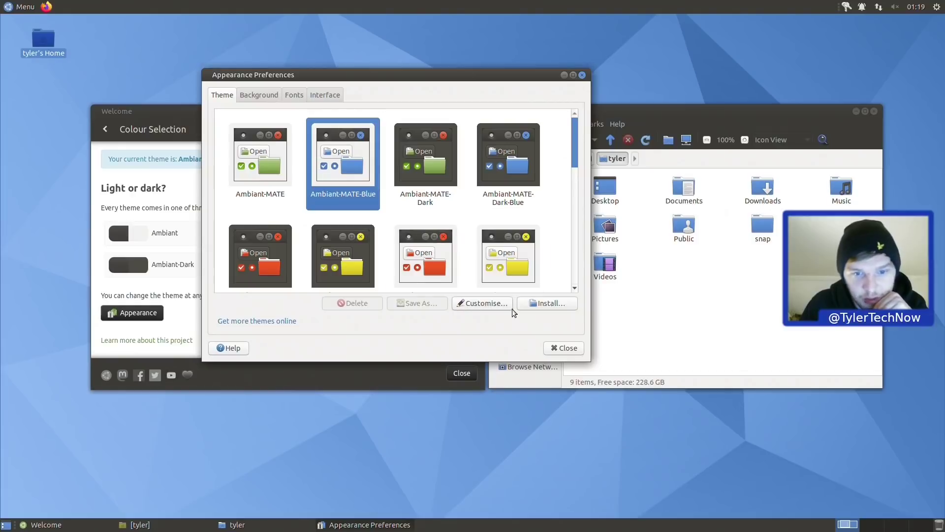
click(495, 304)
click(415, 137)
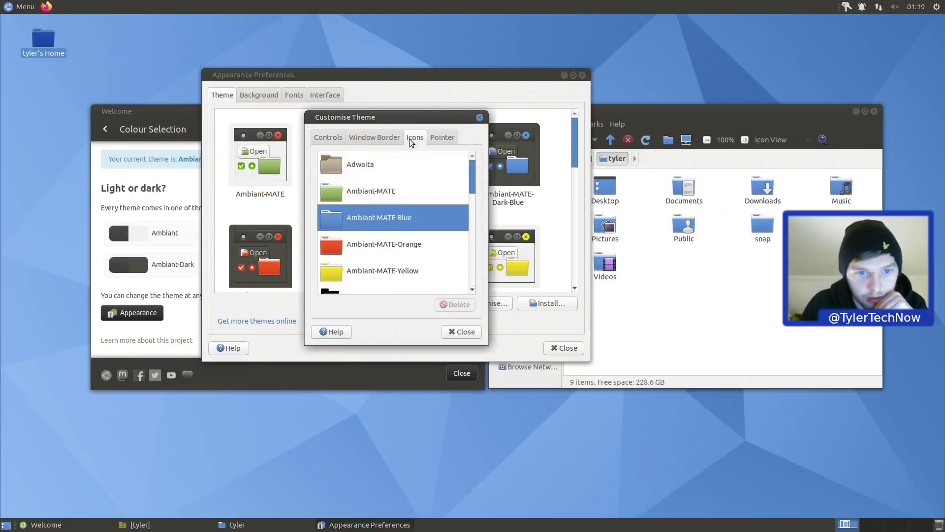
scroll(474, 191, down, 2)
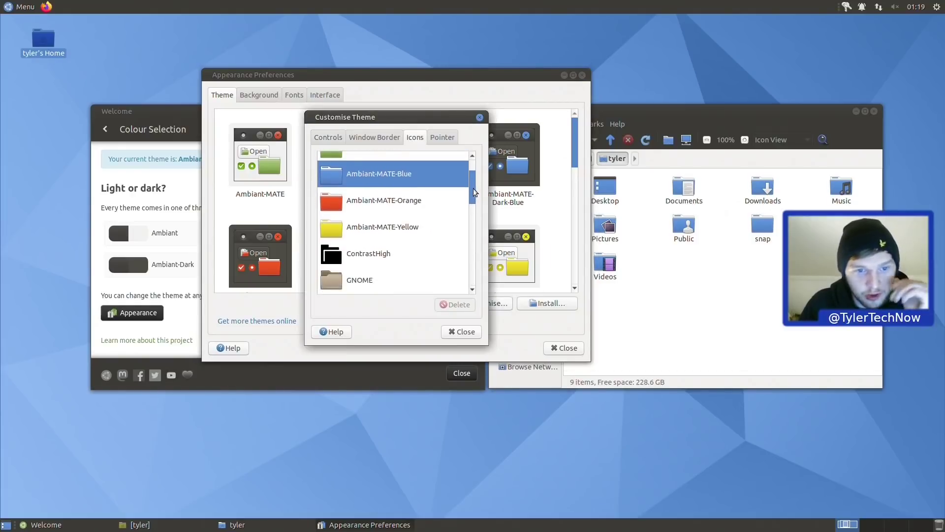
scroll(472, 187, up, 2)
drag(471, 174, 471, 226)
click(451, 333)
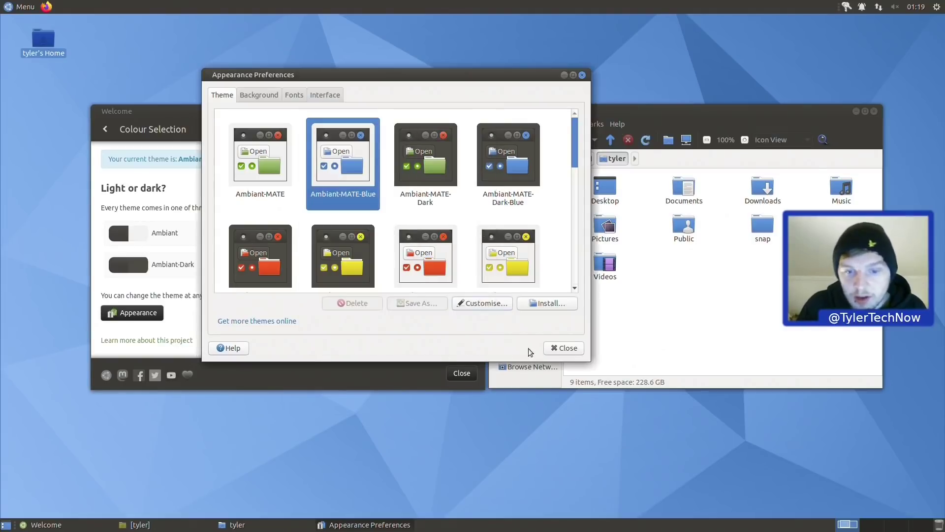
click(565, 349)
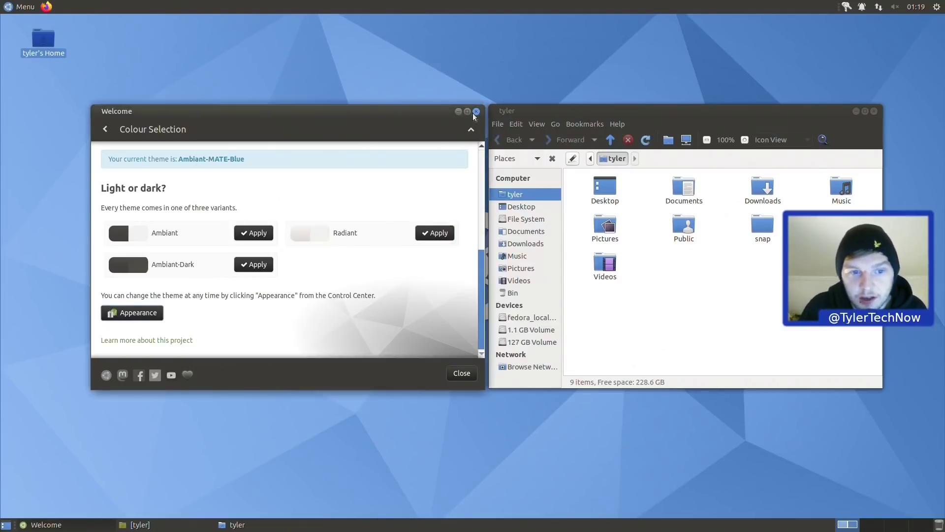
Open Welcome's Desktop Layout page, reveal the additional layouts, and minimise the home folder window
click(107, 131)
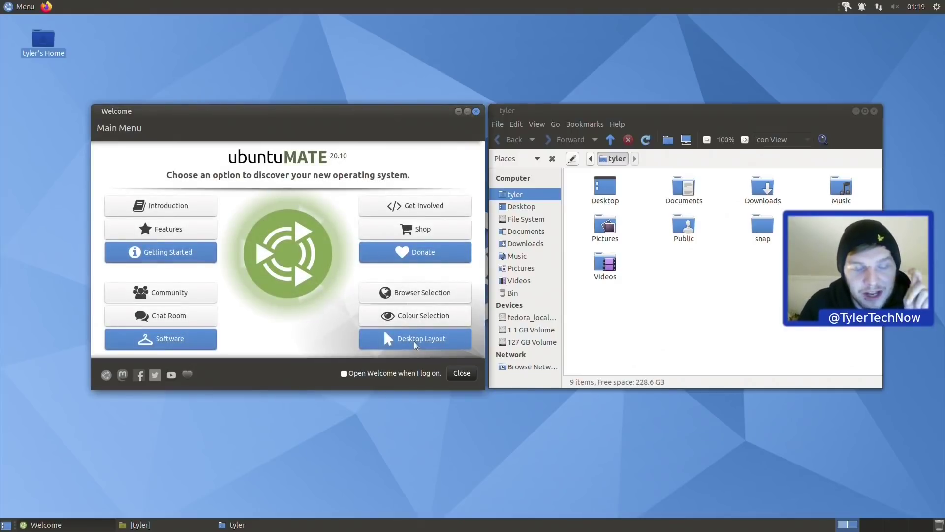
click(415, 345)
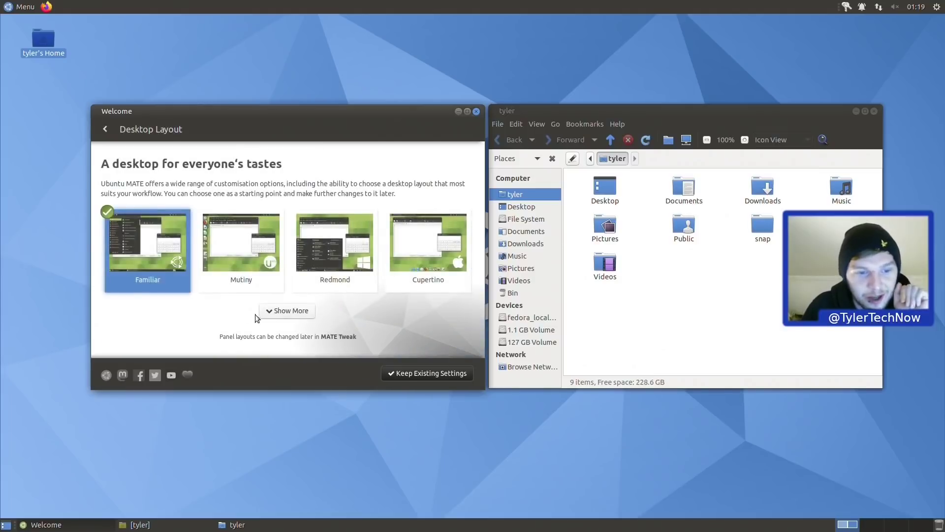
click(283, 317)
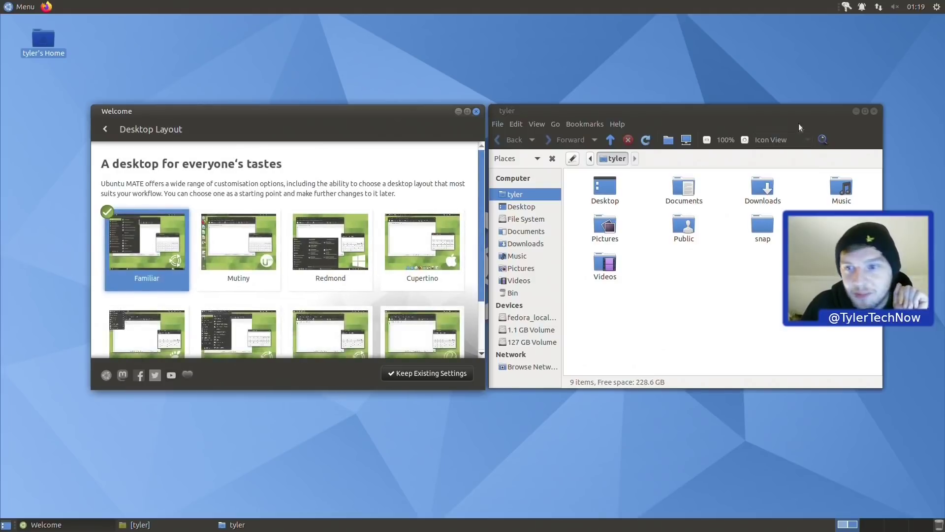
click(856, 111)
drag(326, 113, 474, 80)
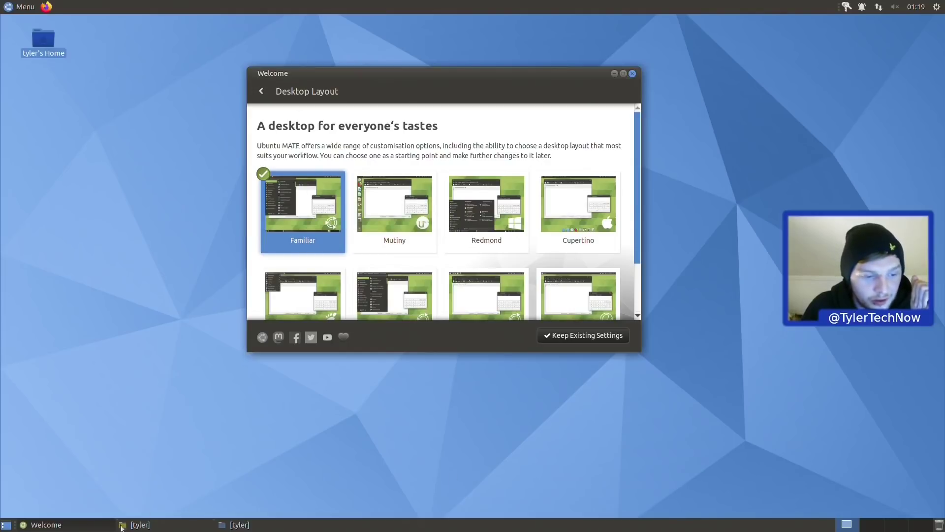
Try out the Familiar layout's window list by restoring and minimising a folder window, and cycle through the workspaces
click(153, 525)
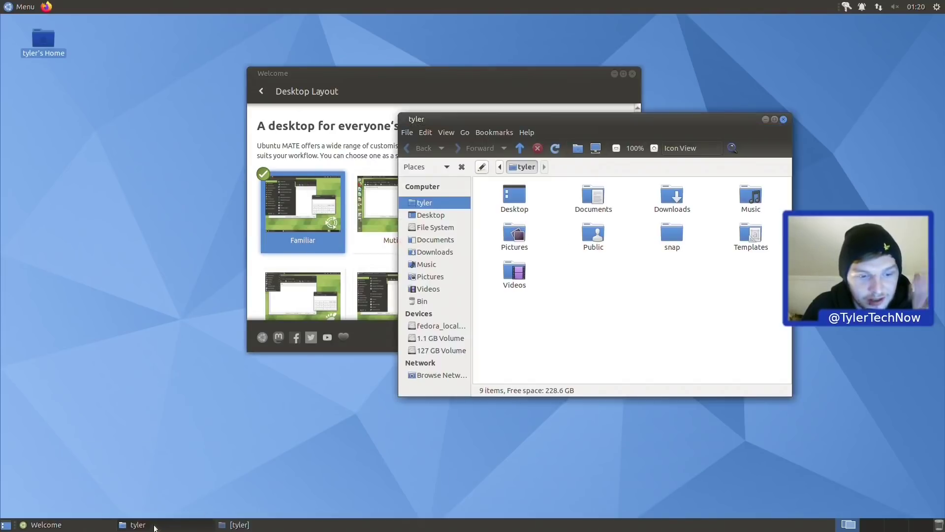
click(154, 525)
click(152, 524)
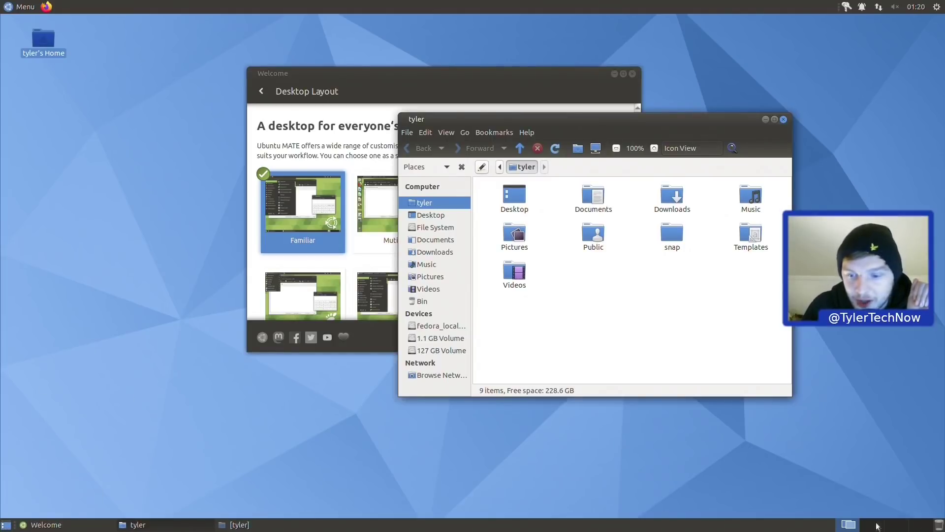
click(904, 524)
scroll(906, 525, down, 1)
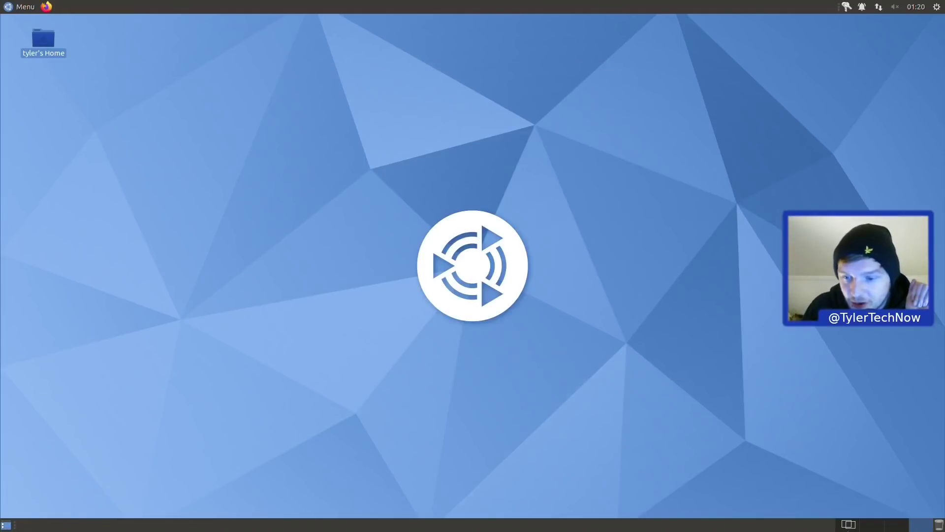
scroll(931, 526, down, 1)
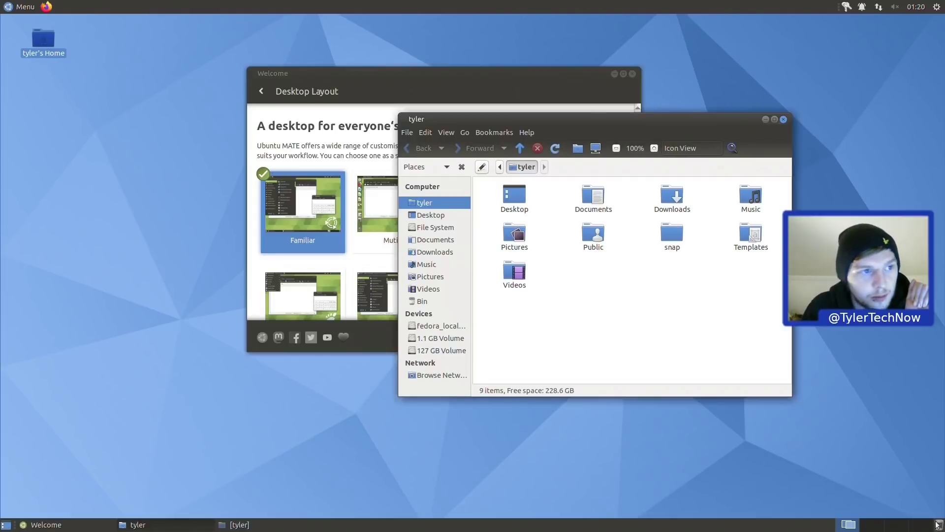
View the applications menu and the version information of its Brisk Menu launcher
click(24, 8)
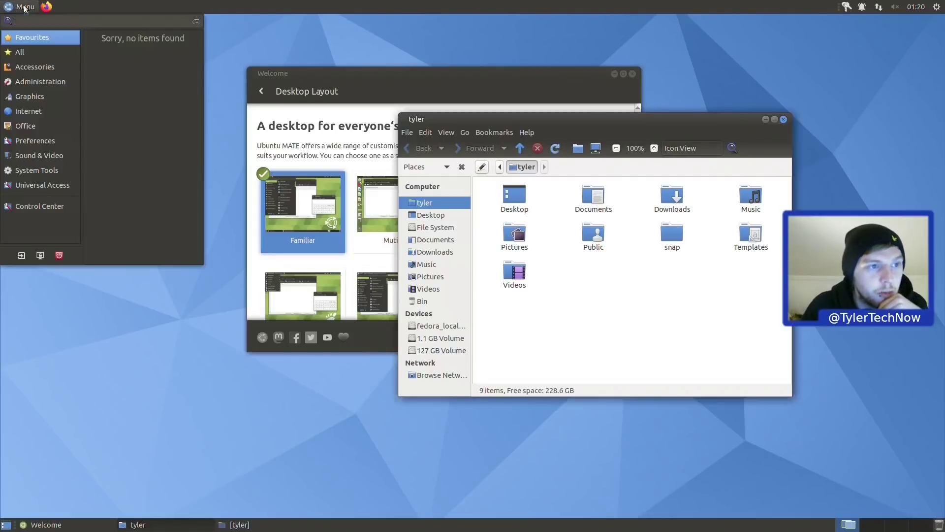
click(31, 8)
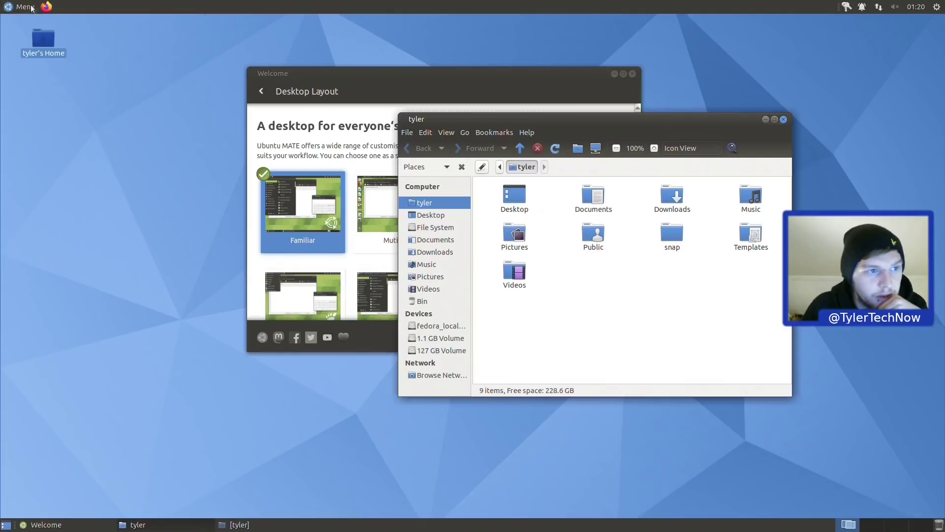
right_click(30, 8)
click(30, 34)
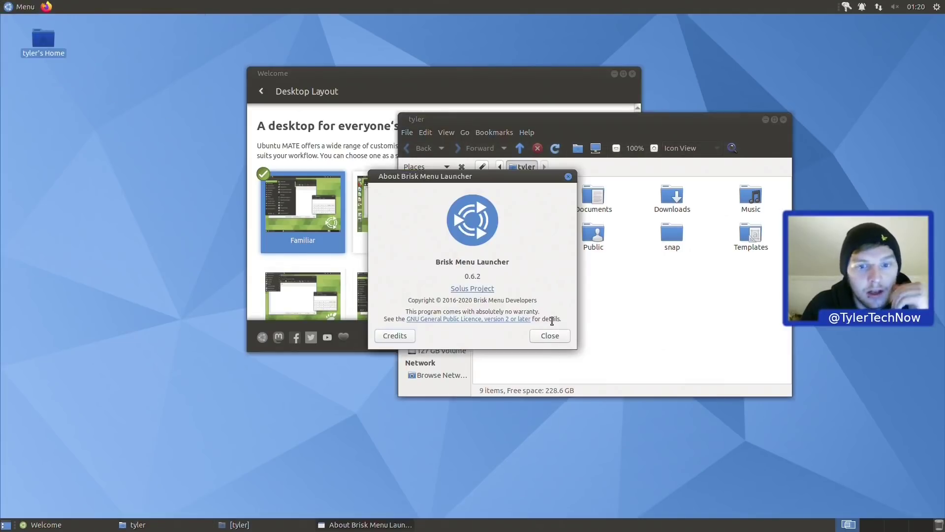
click(550, 335)
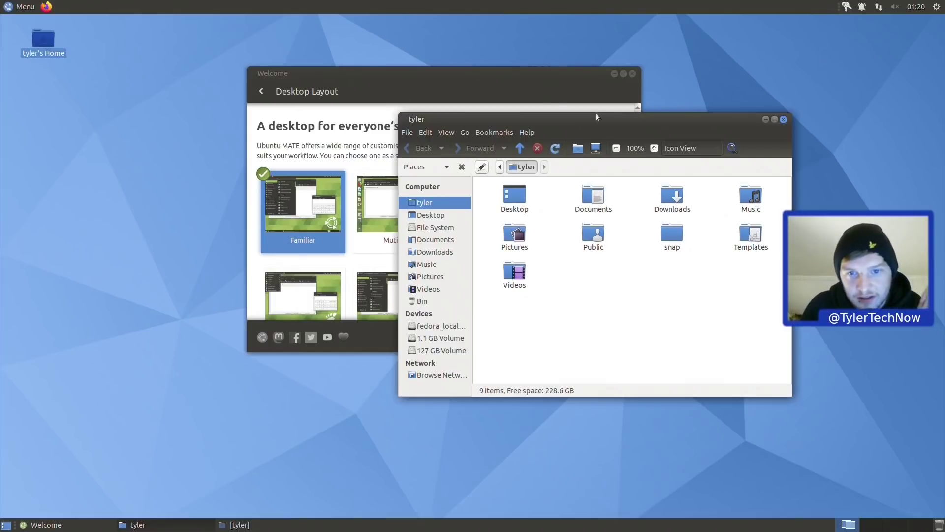
Close the home folder window in front and switch the desktop to the Mutiny layout
drag(504, 76, 350, 101)
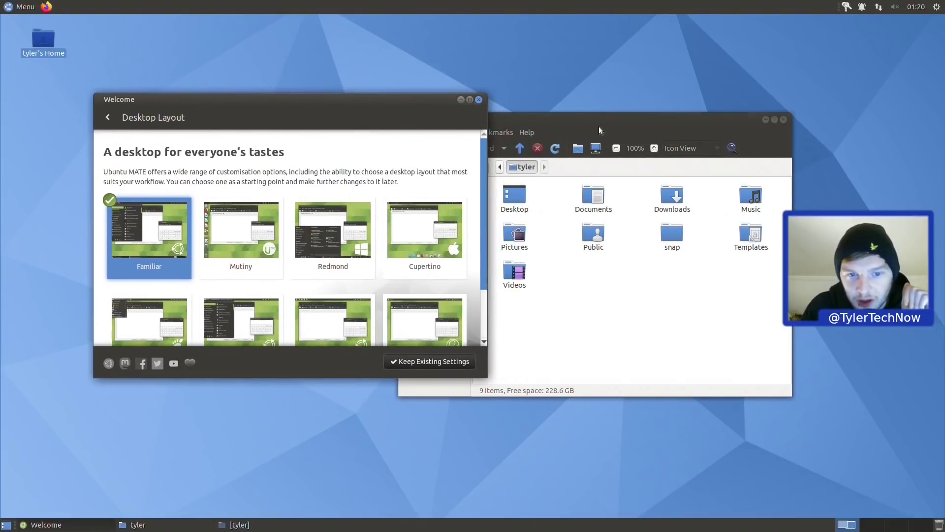
click(600, 129)
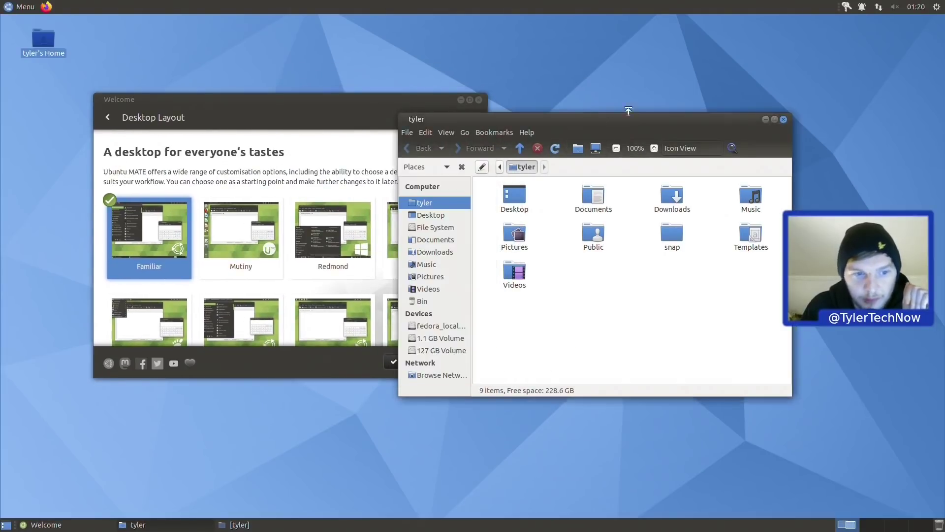
click(783, 120)
drag(279, 106, 412, 101)
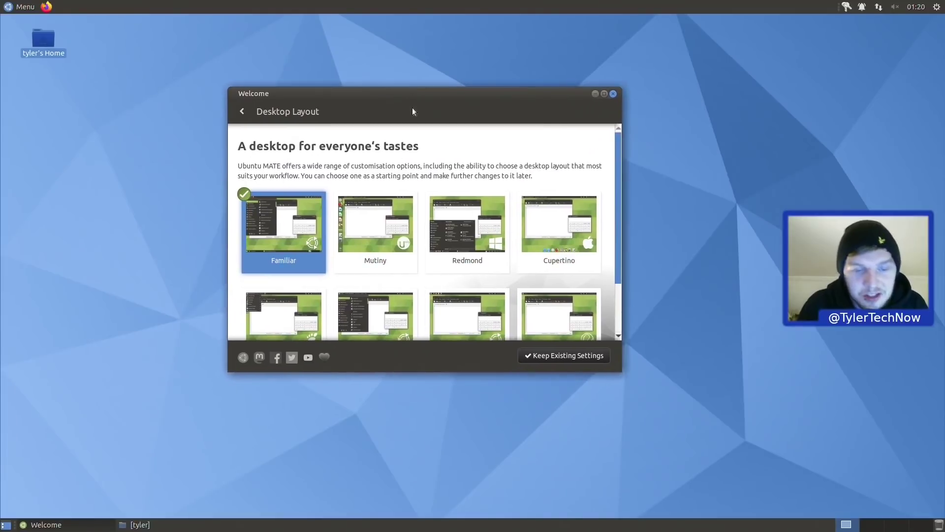
click(379, 221)
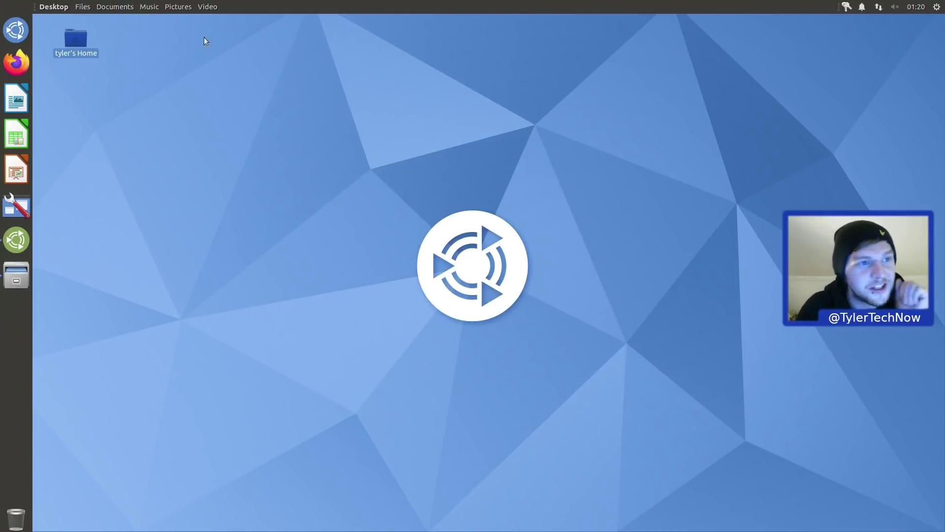
Open the home folder in the Mutiny layout, look through its global menus from File to Bookmarks, and maximise the window
double_click(75, 37)
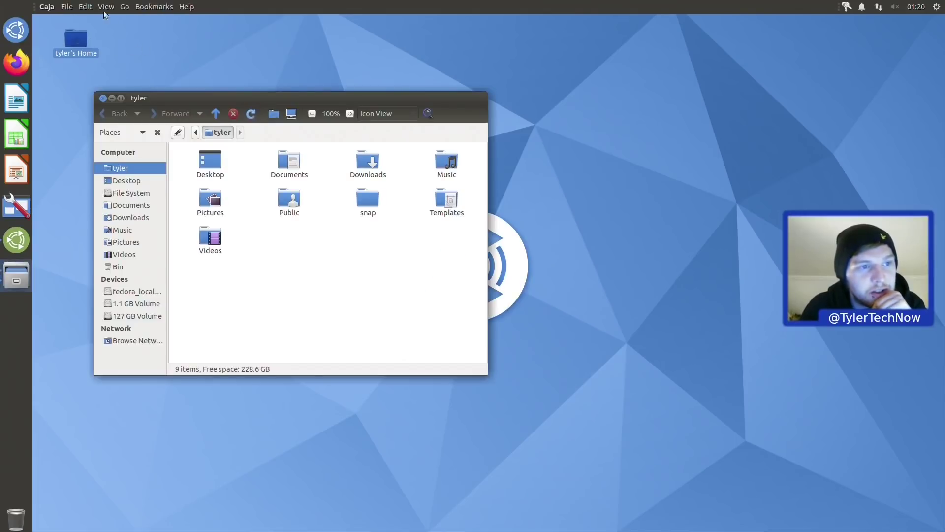
click(67, 7)
mouse_move(154, 7)
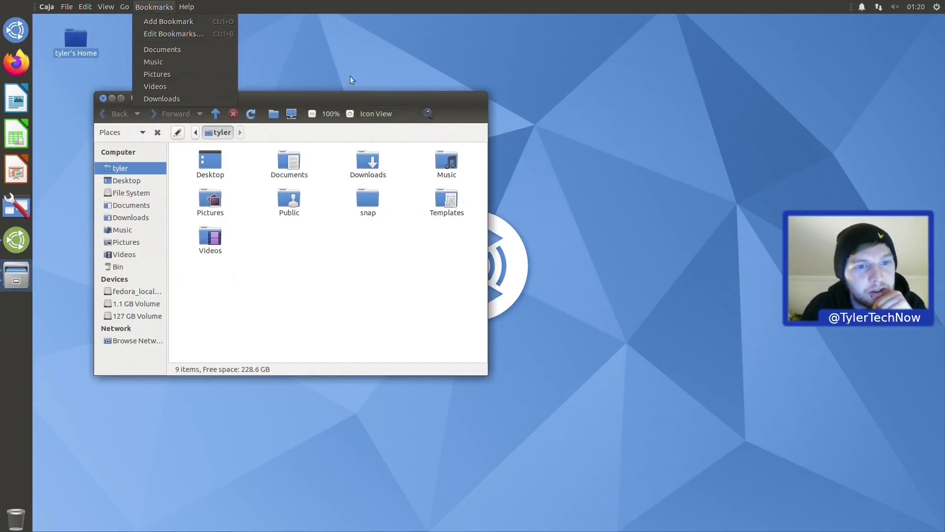
click(152, 101)
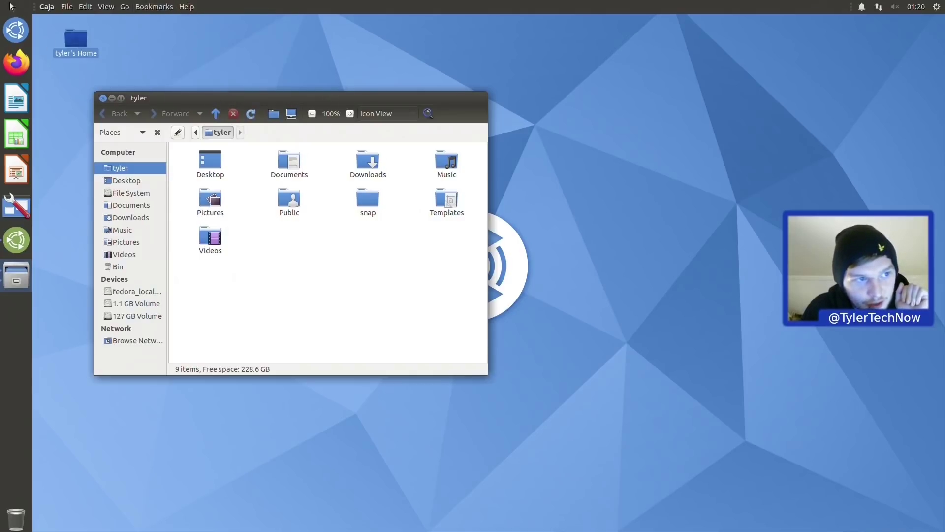
double_click(311, 96)
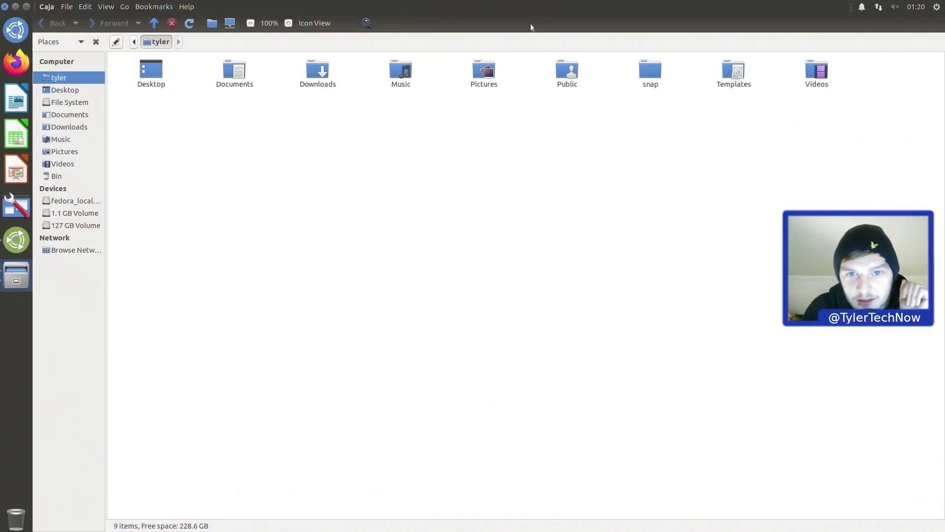
Restore the maximised home folder window to normal size and move it toward the middle of the desktop
click(26, 6)
drag(268, 97, 472, 91)
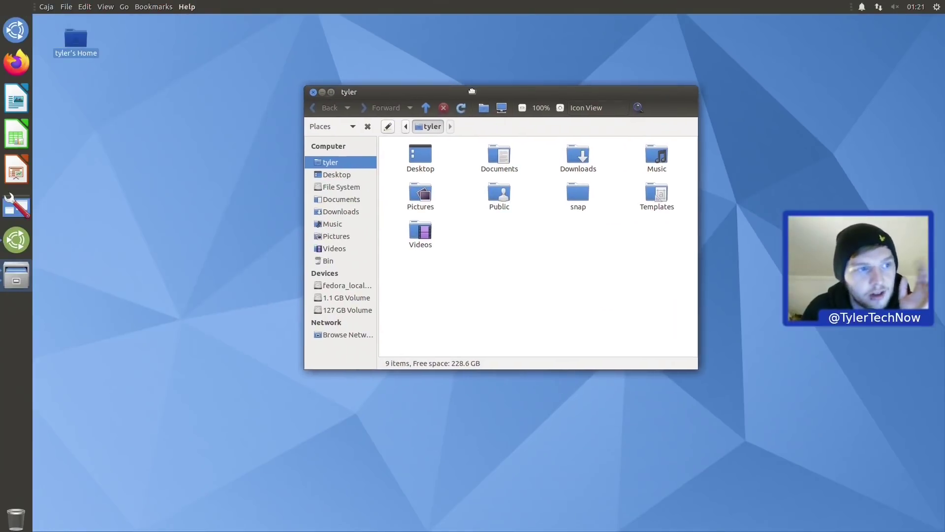
Search the application launcher for "firefo" and launch the Firefox web browser
click(16, 30)
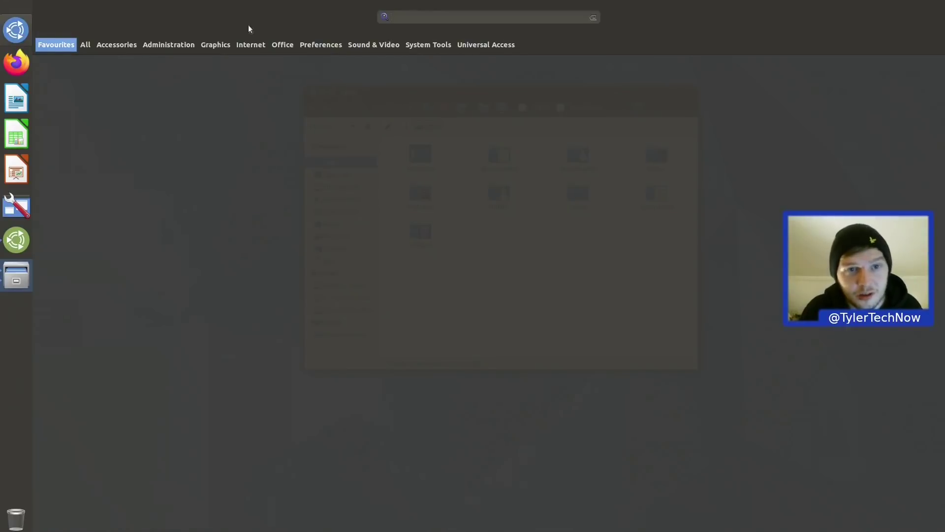
text(firefo)
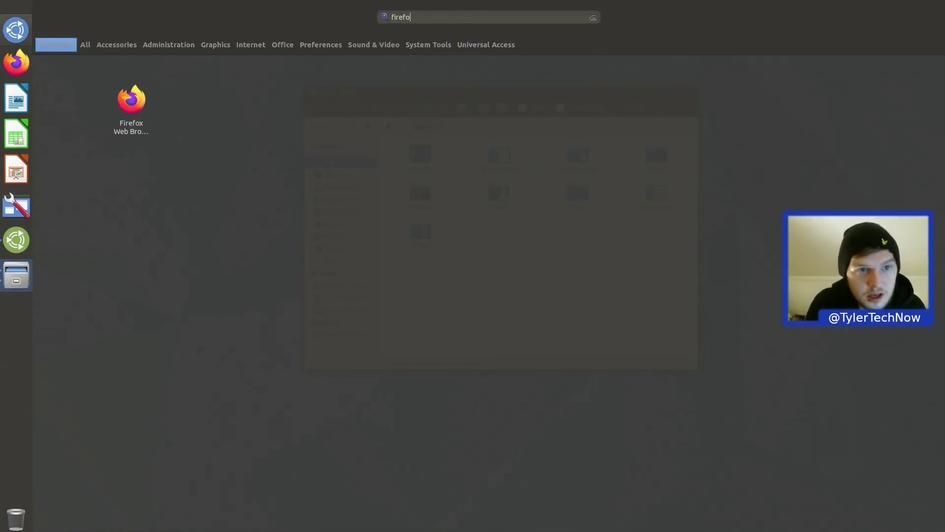
key(Return)
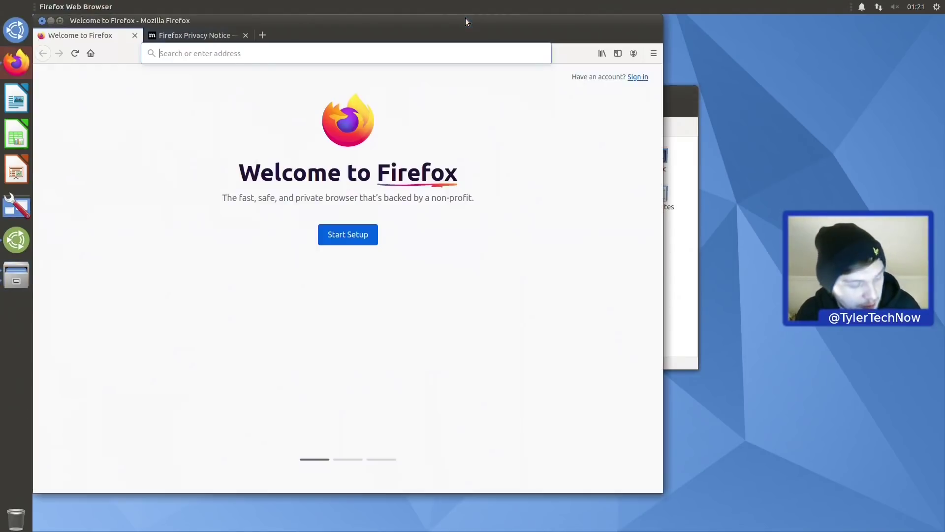
Check the Preferences category in the application launcher, then reposition the Firefox window near the desktop's centre and minimise it
key(super)
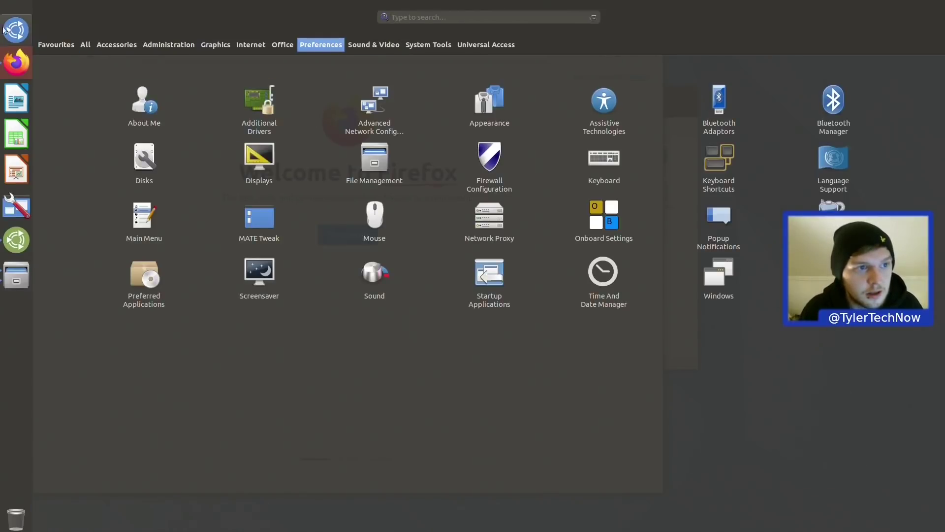
click(8, 24)
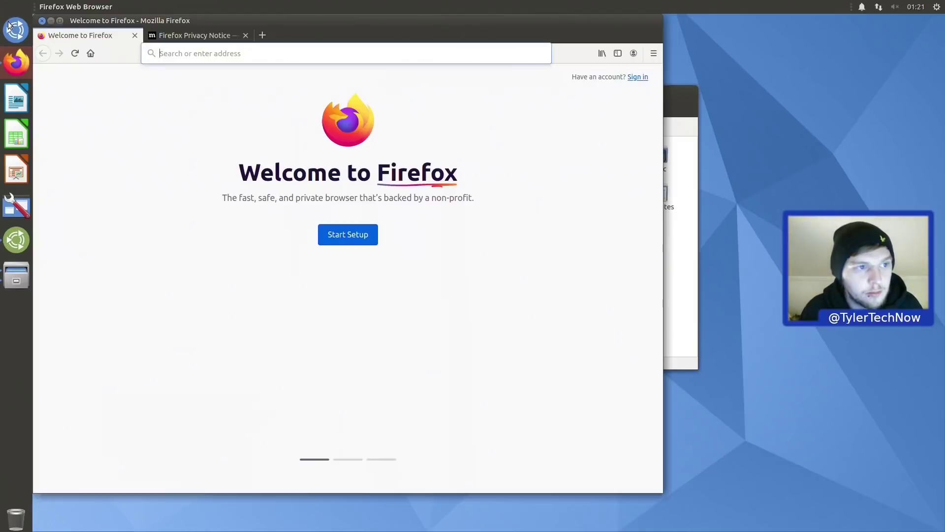
drag(280, 18, 441, 40)
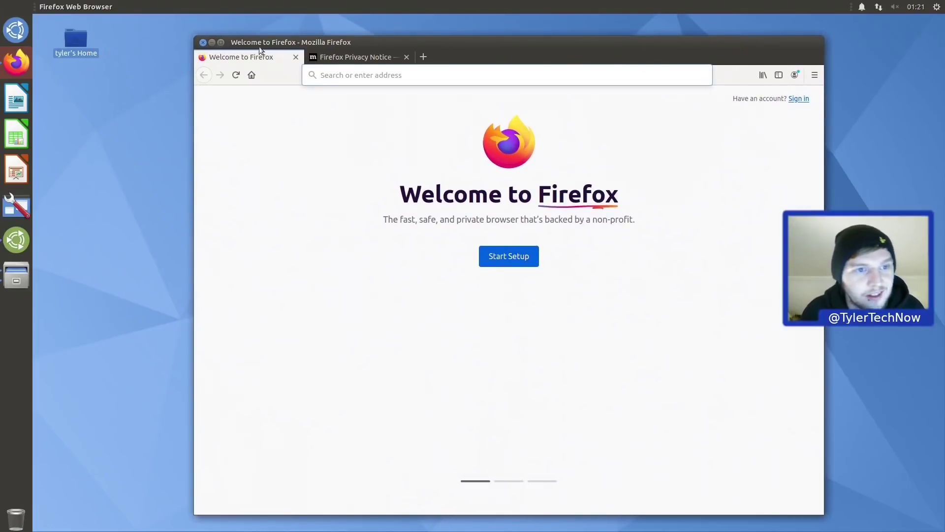
drag(681, 48, 667, 49)
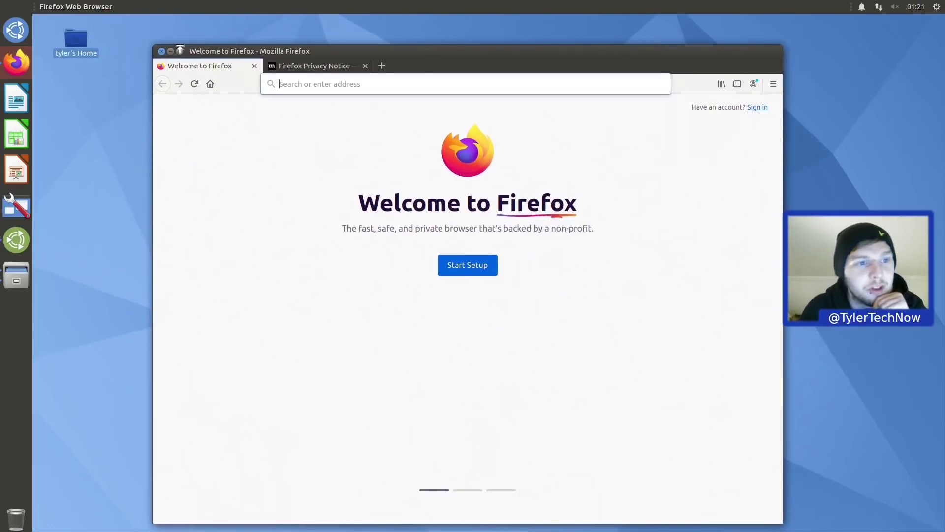
click(173, 52)
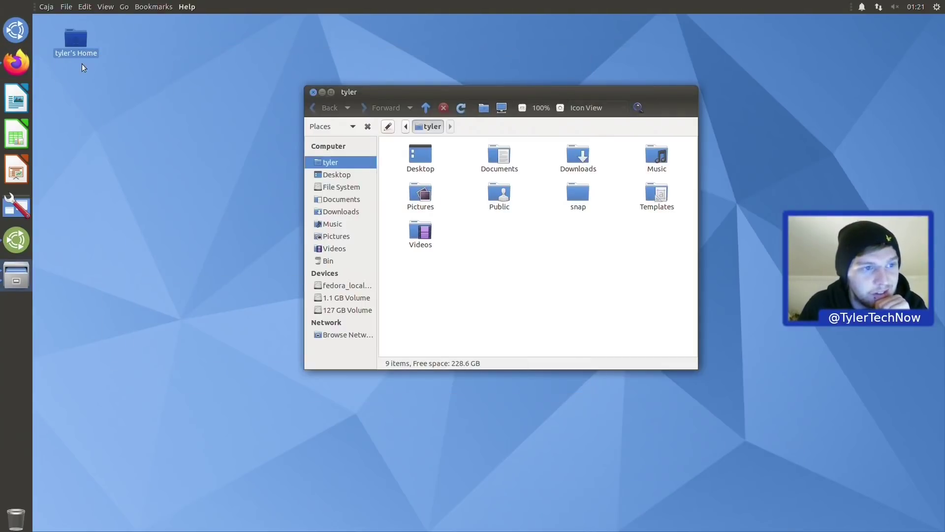
Browse the application launcher's categories as far as Sound & Video and close it
click(20, 28)
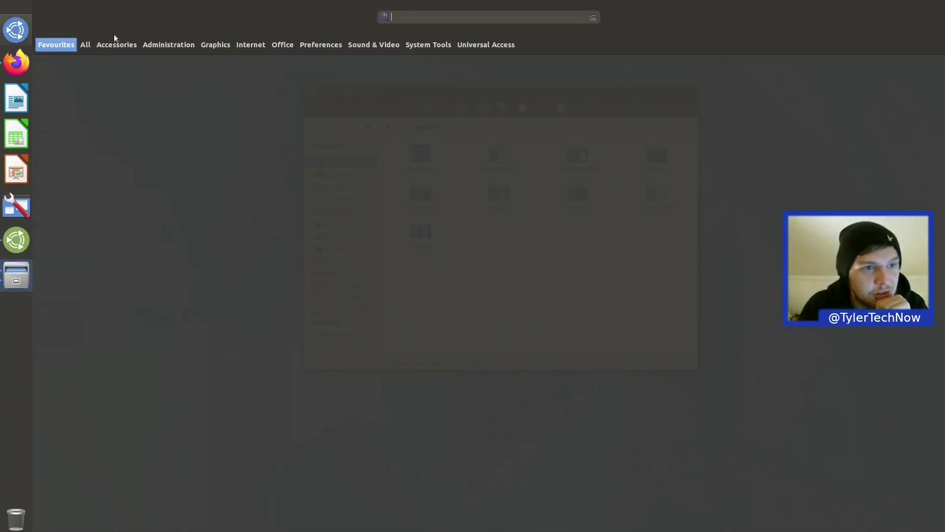
mouse_move(381, 51)
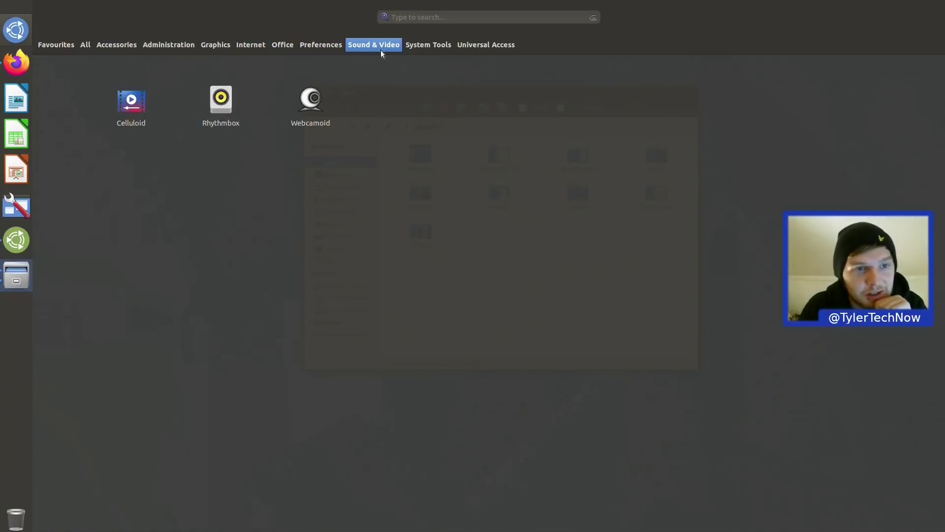
click(21, 29)
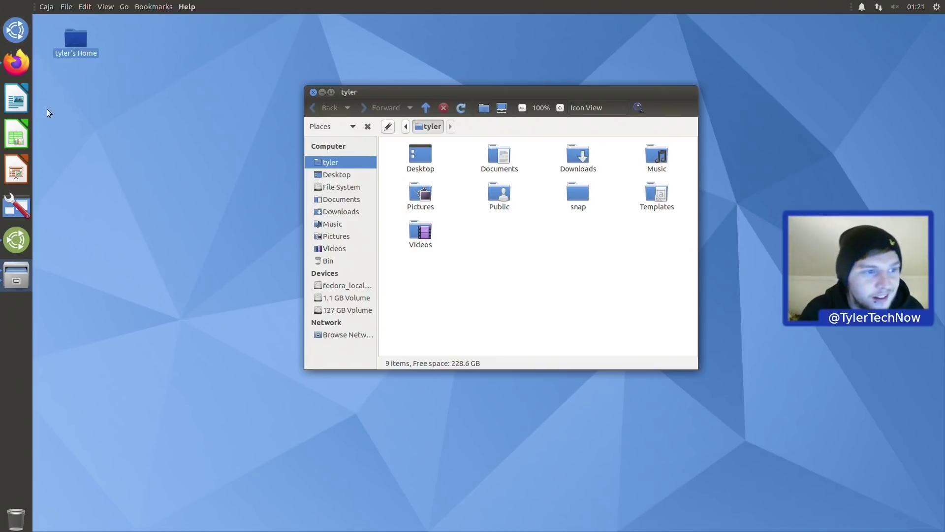
Open the Control Center and bring up the Welcome window, switch between them, and close the Control Center
click(16, 206)
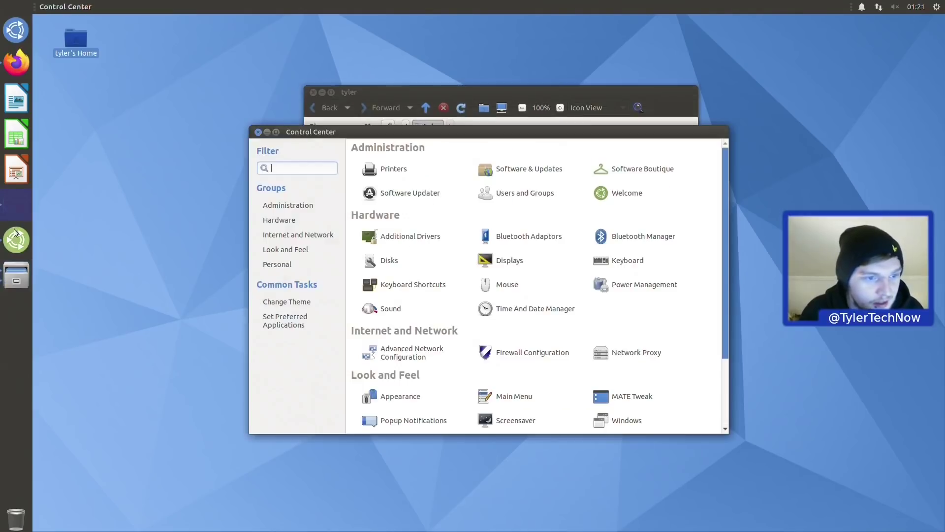
click(20, 240)
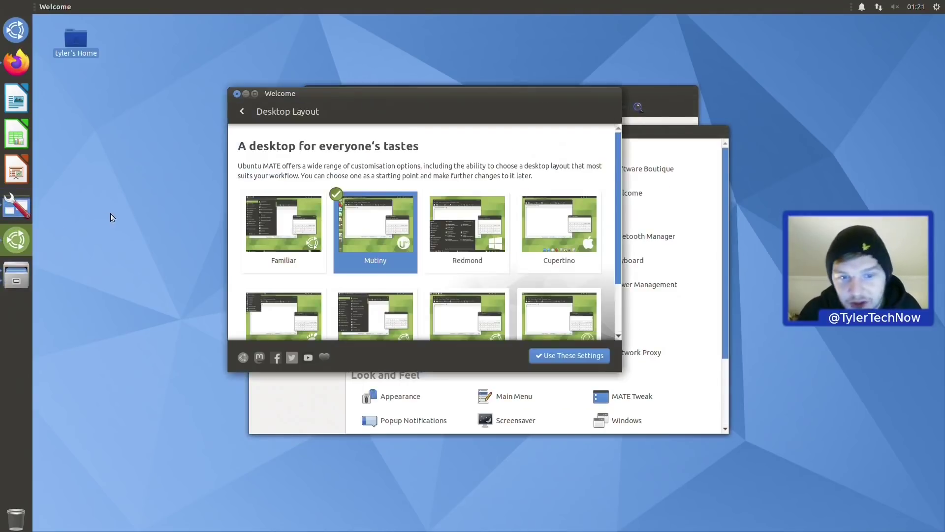
click(674, 145)
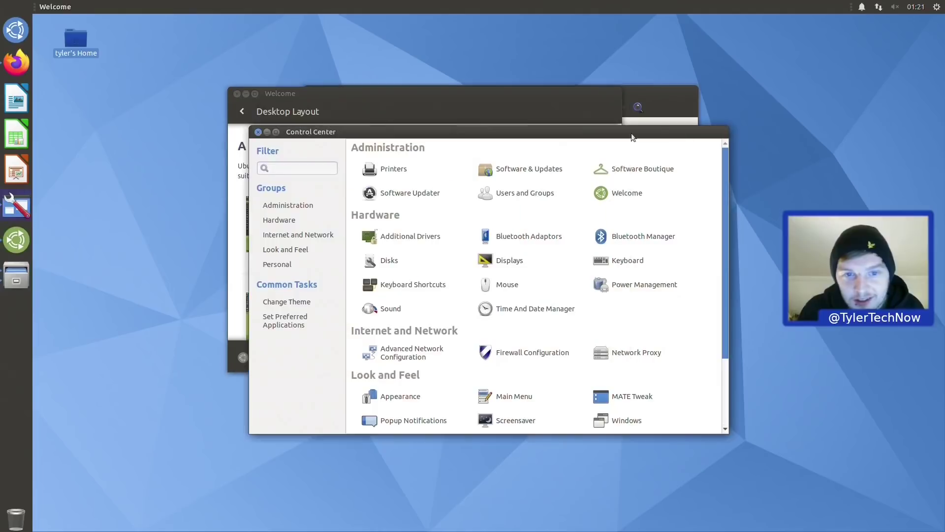
click(257, 133)
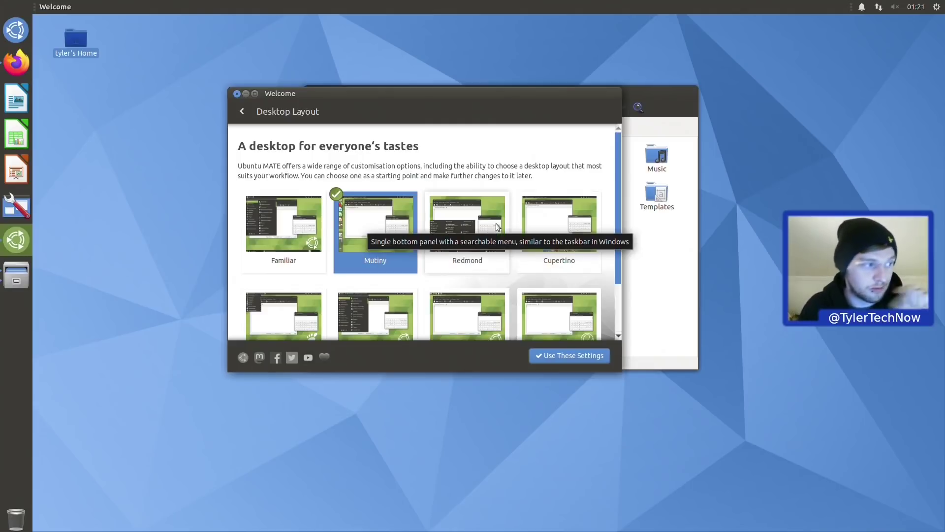
Switch the desktop to the Redmond layout and view its applications menu and that menu's version information
click(475, 219)
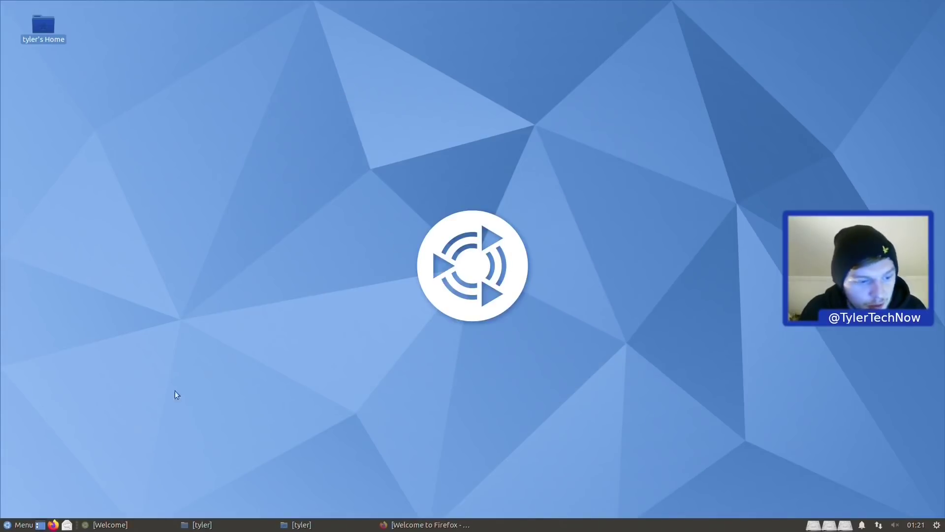
click(16, 526)
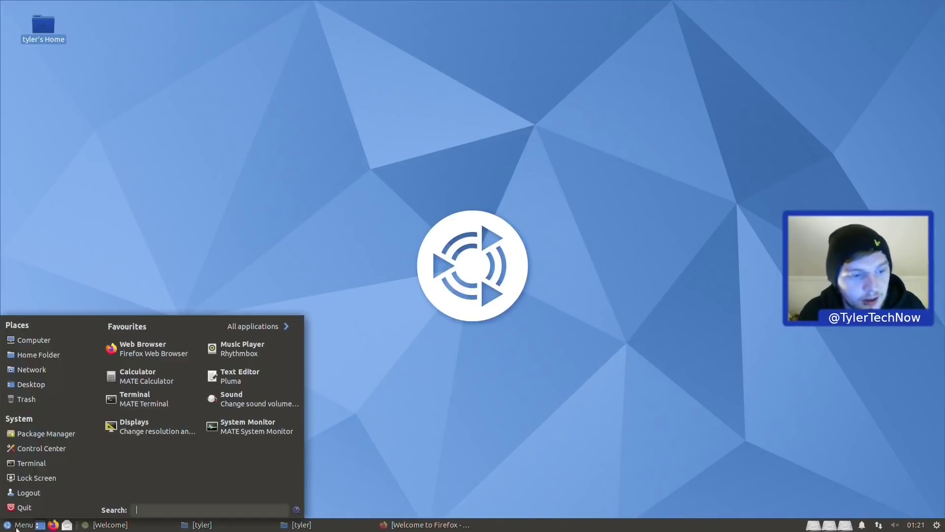
right_click(17, 525)
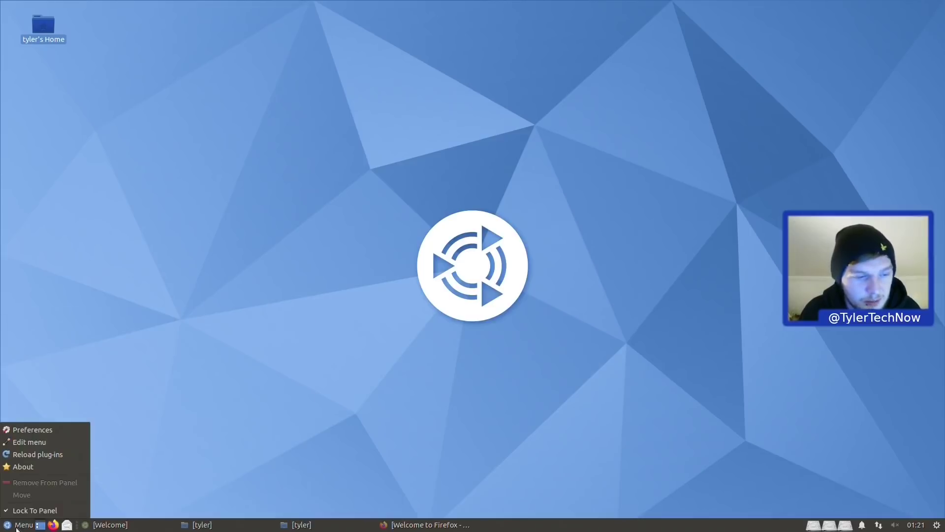
click(43, 467)
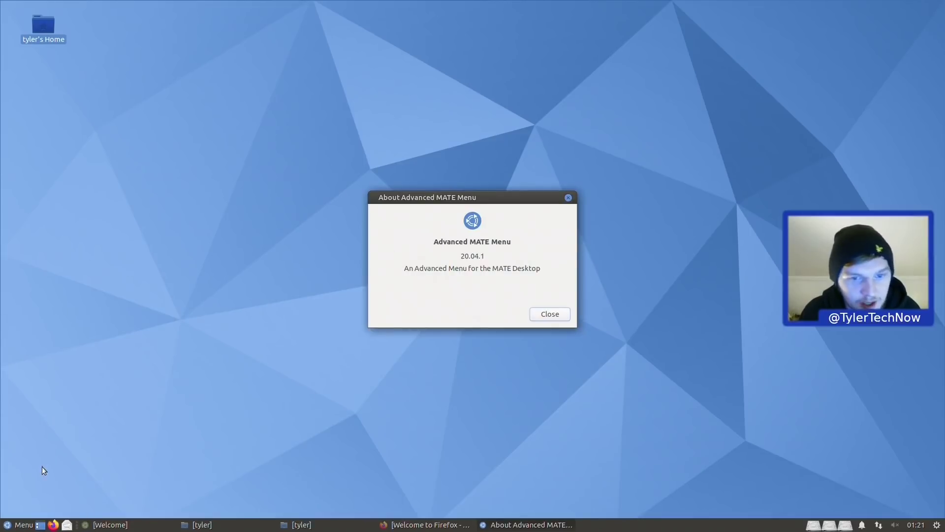
click(553, 312)
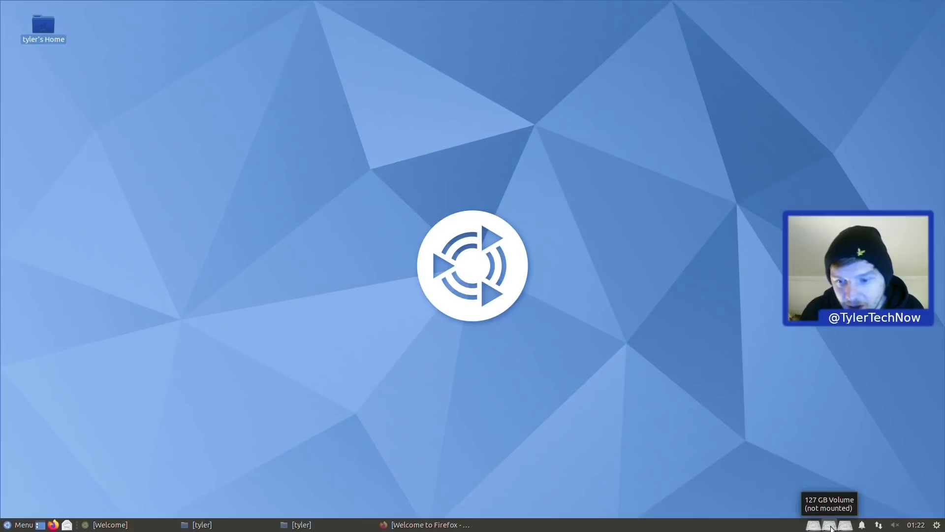
Open the home folder in the Redmond layout to see its window style and close it again
click(498, 404)
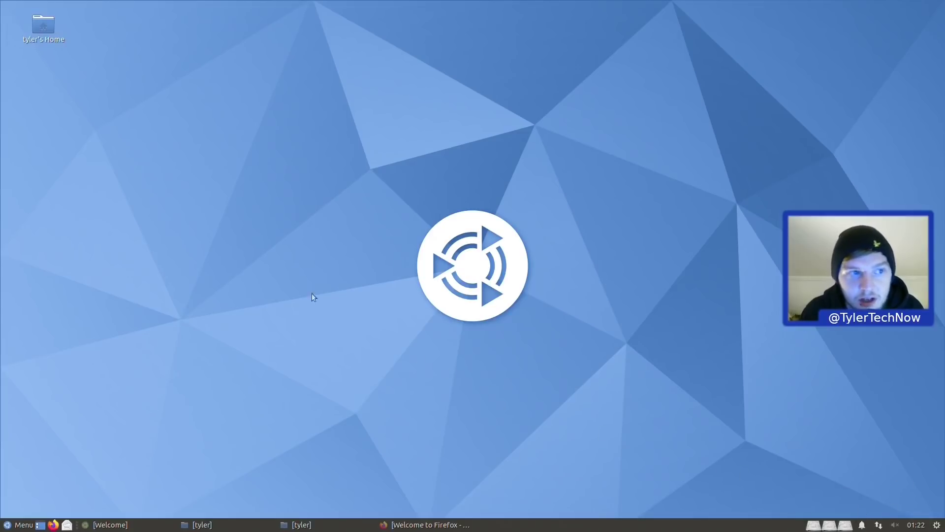
double_click(43, 29)
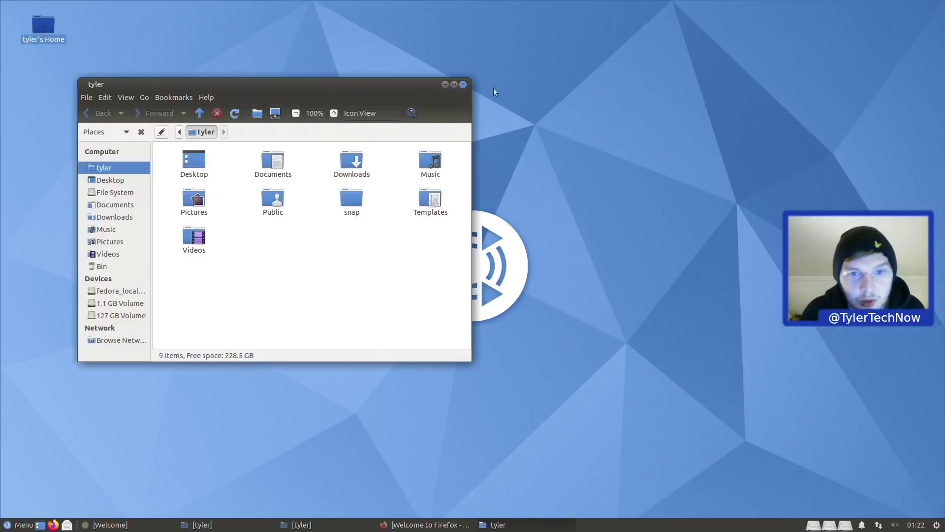
click(462, 84)
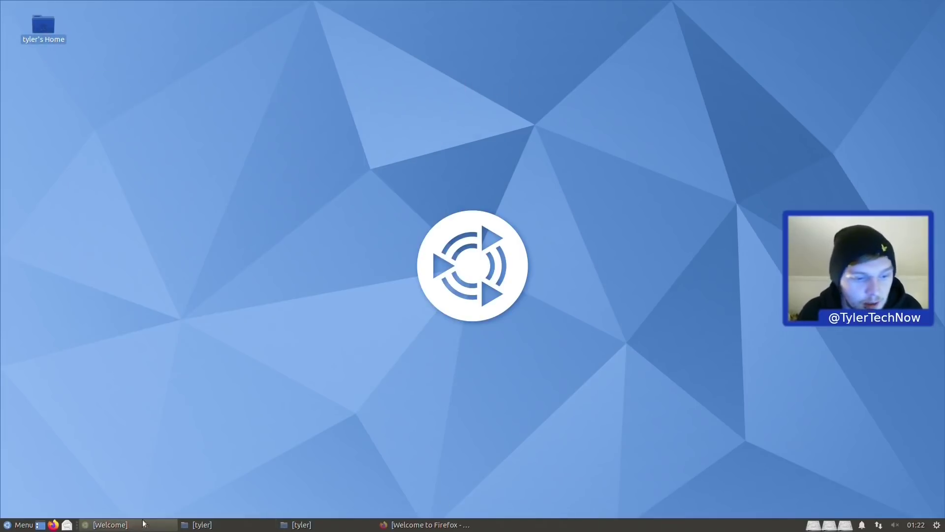
Bring back the Welcome window and switch the desktop to the Cupertino layout
click(162, 523)
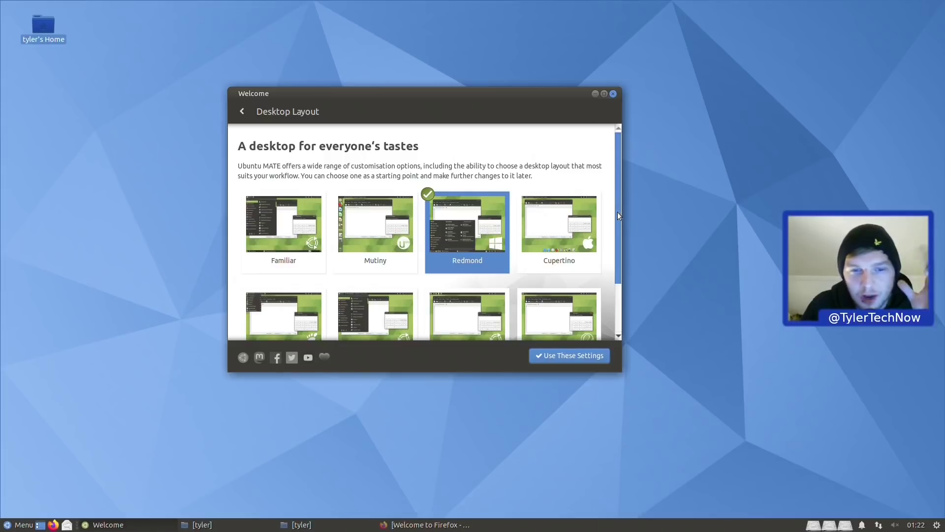
drag(617, 211, 617, 227)
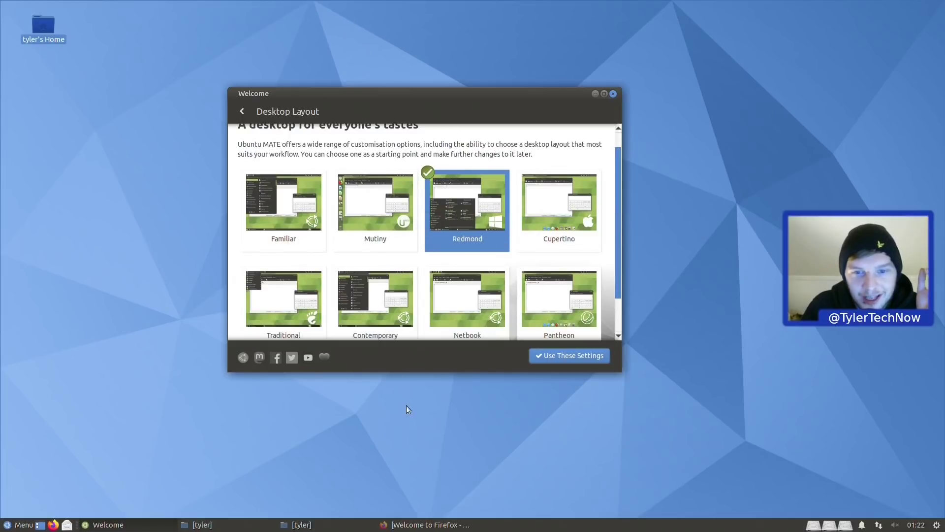
click(553, 203)
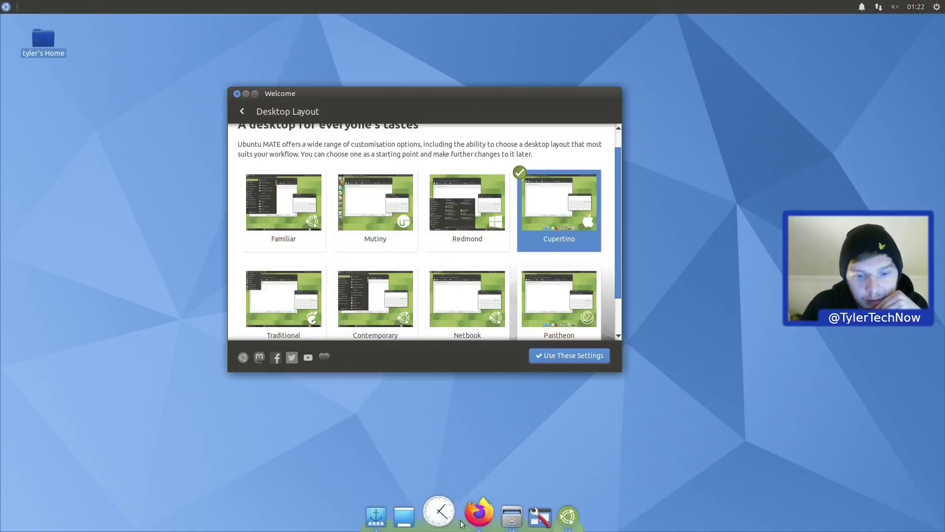
Bring up the home folder windows from the dock, close the front one, and return to the Welcome window
click(500, 515)
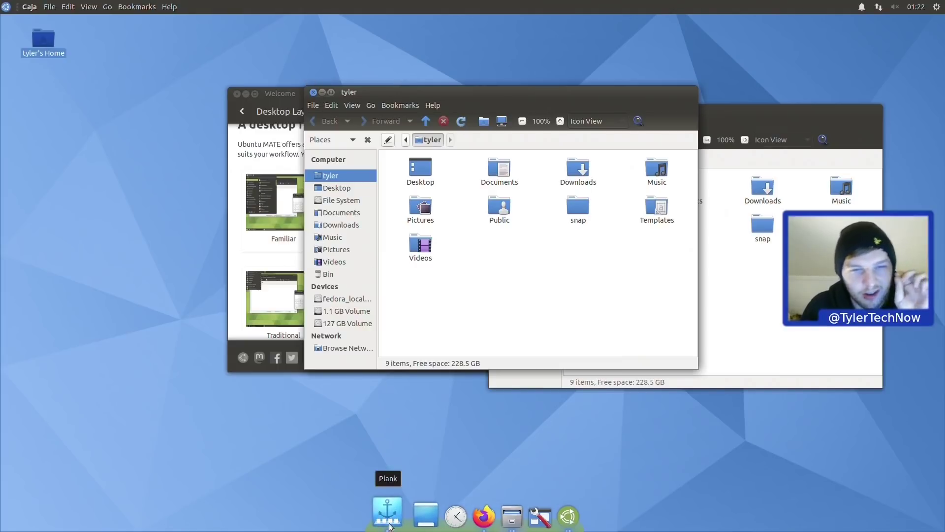
click(313, 92)
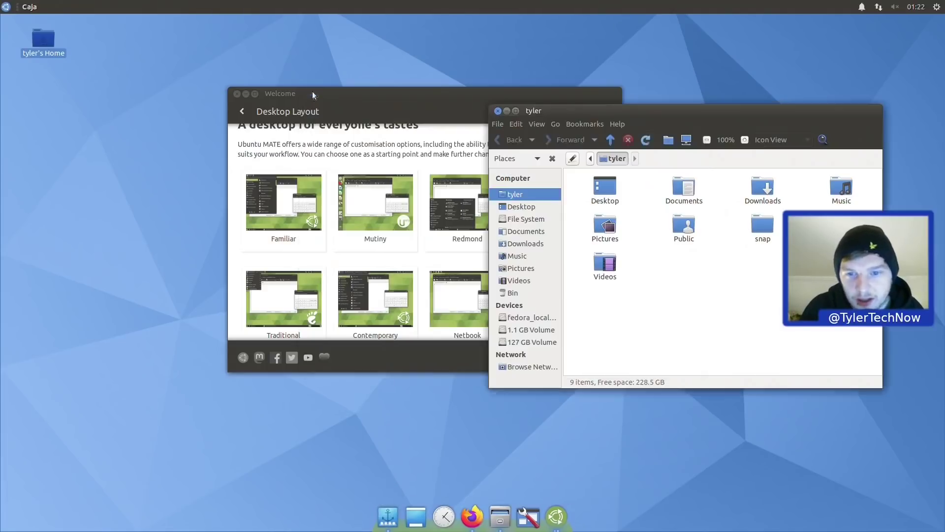
click(444, 104)
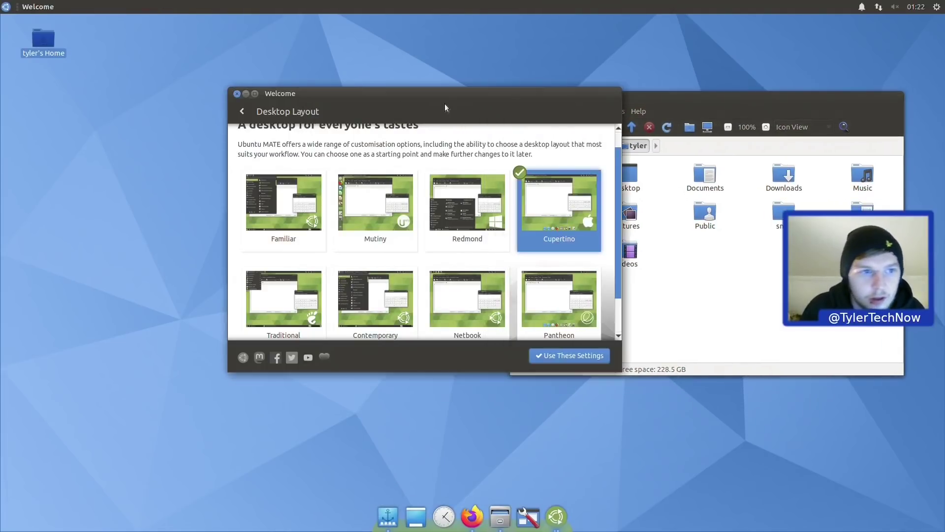
Maximise and restore the Welcome and home folder windows in turn, and place the Welcome window beside the folder window
drag(352, 96, 2, 9)
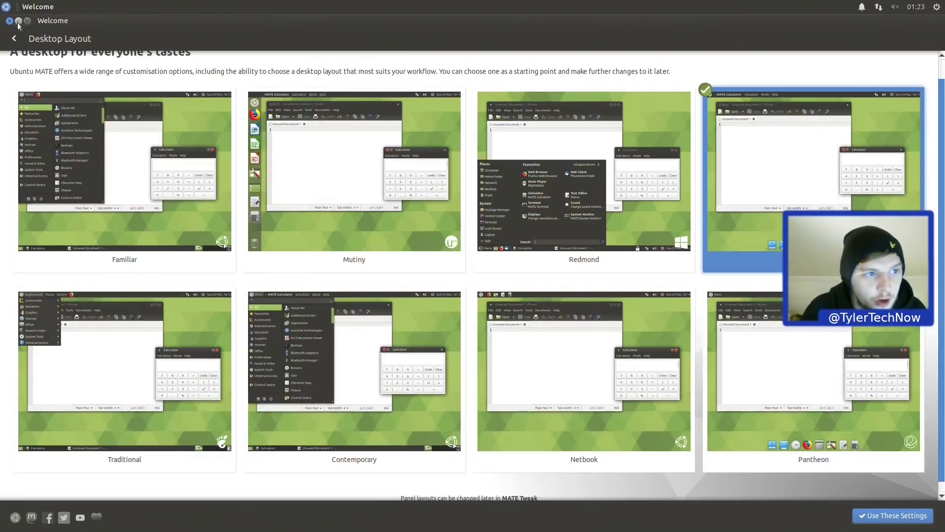
drag(131, 21, 250, 93)
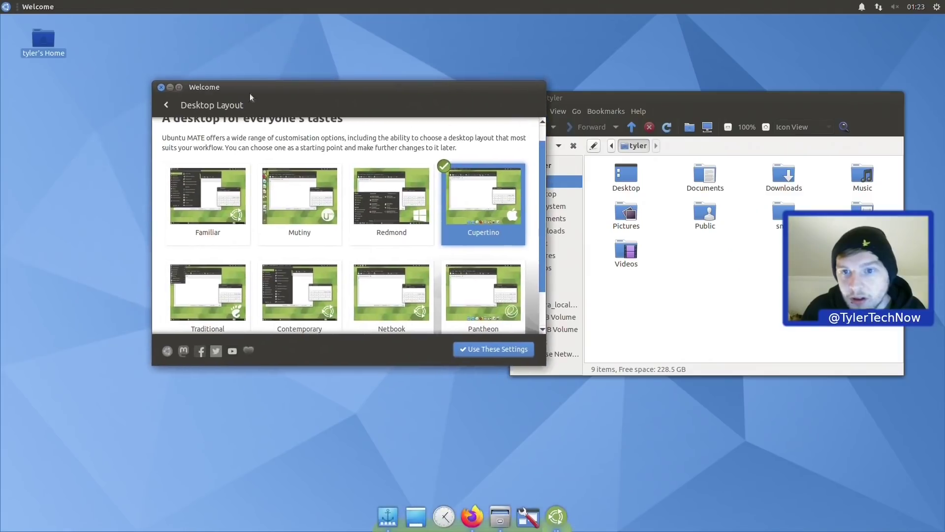
double_click(669, 96)
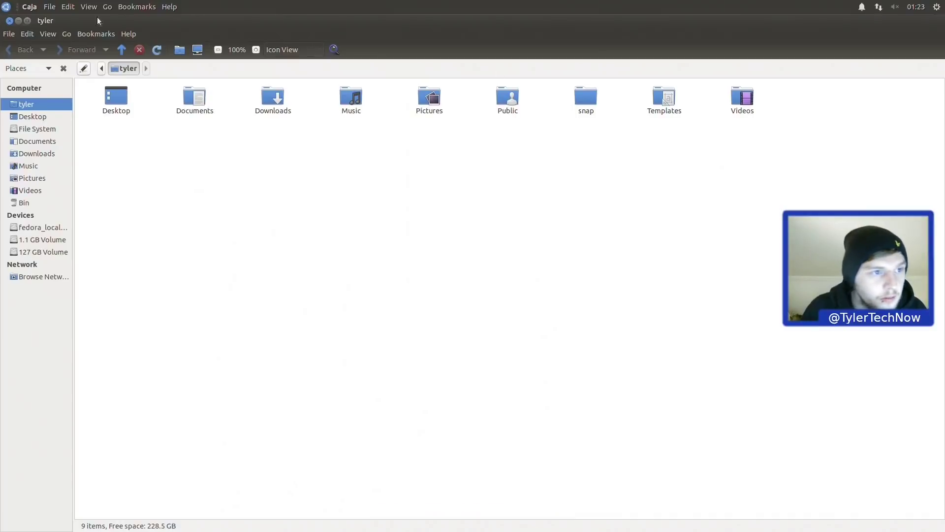
double_click(173, 19)
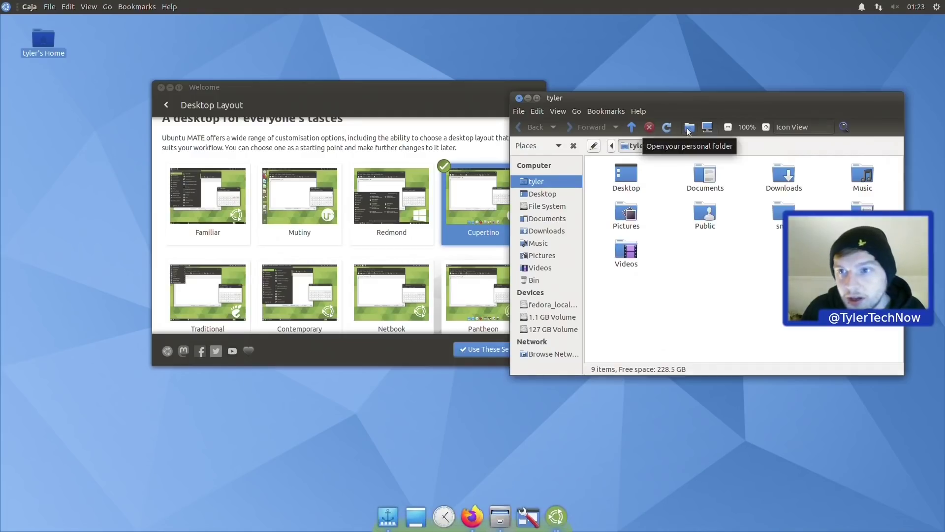
drag(414, 86, 369, 83)
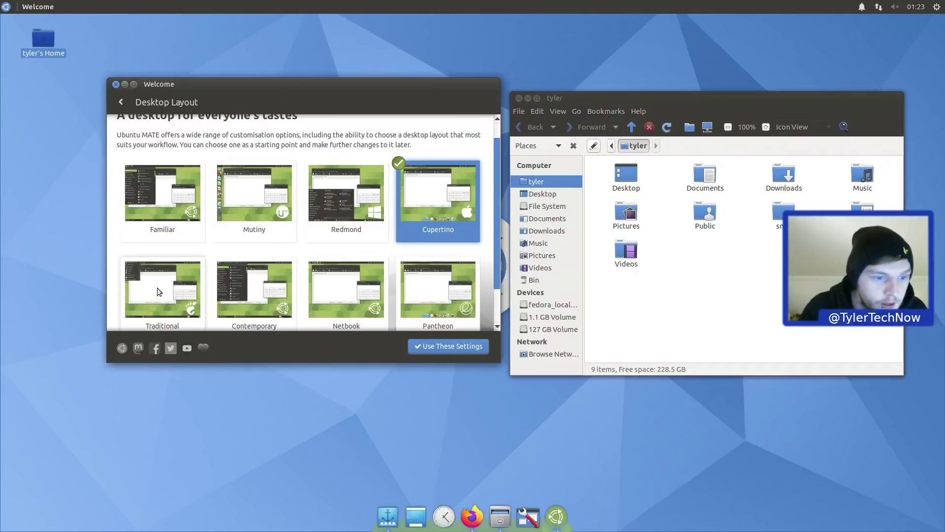
Switch the desktop to the Traditional layout and look through its Applications and System menus
scroll(157, 292, down, 2)
click(154, 243)
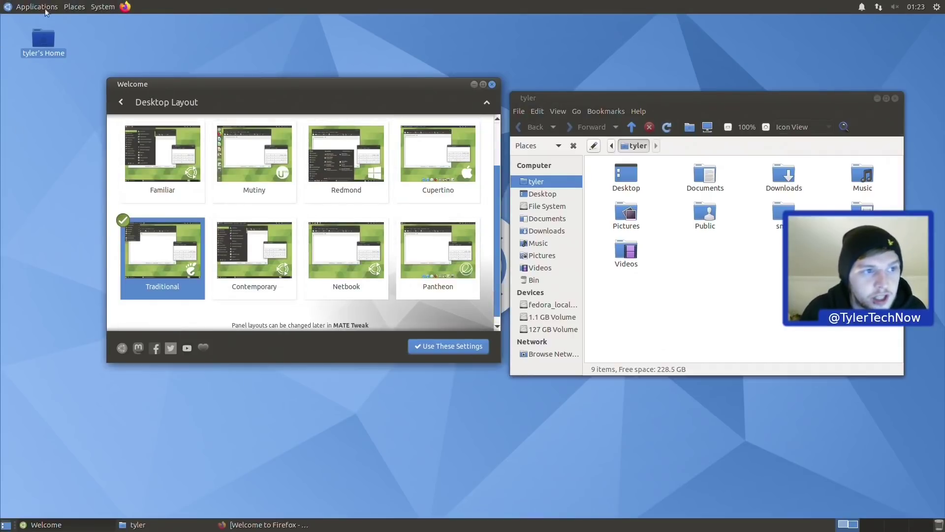
click(22, 8)
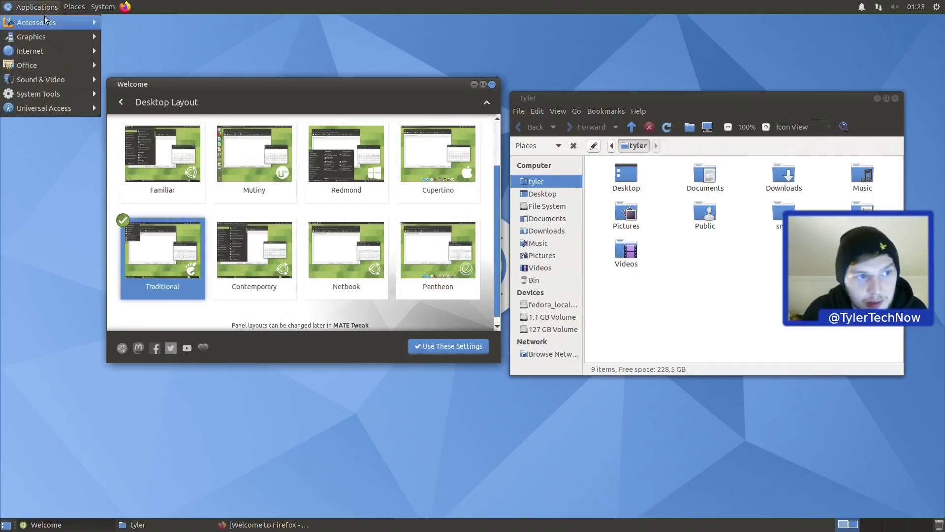
click(78, 10)
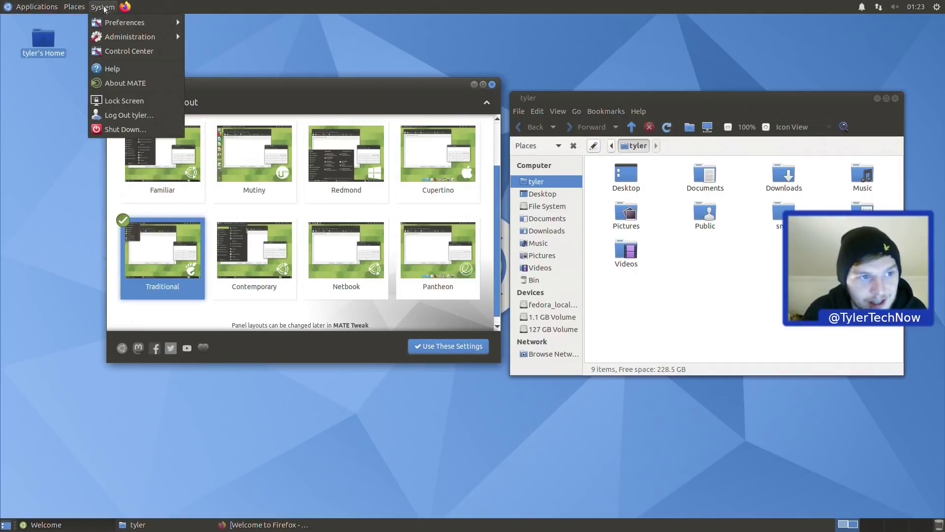
mouse_move(35, 7)
mouse_move(42, 38)
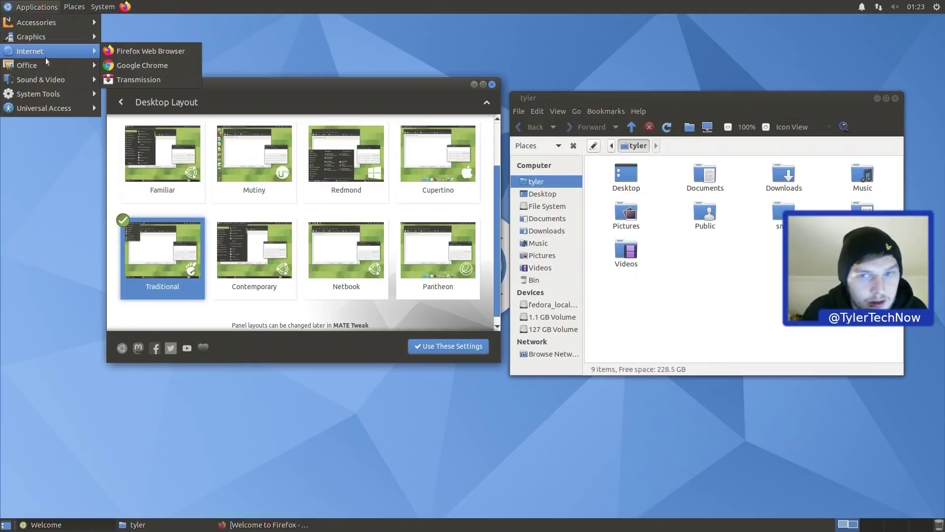
click(125, 6)
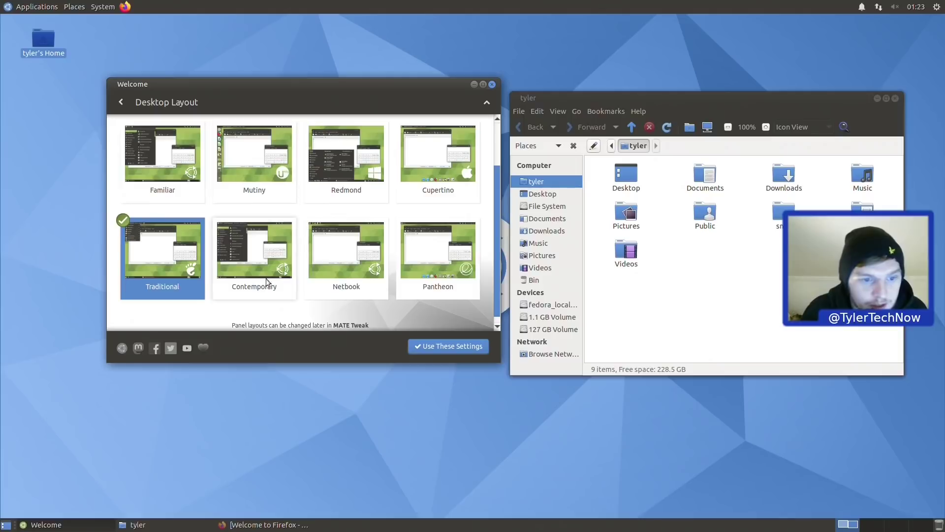
Switch the desktop to the Contemporary layout, view its application menu, and focus the home folder window to check the global menu
click(261, 252)
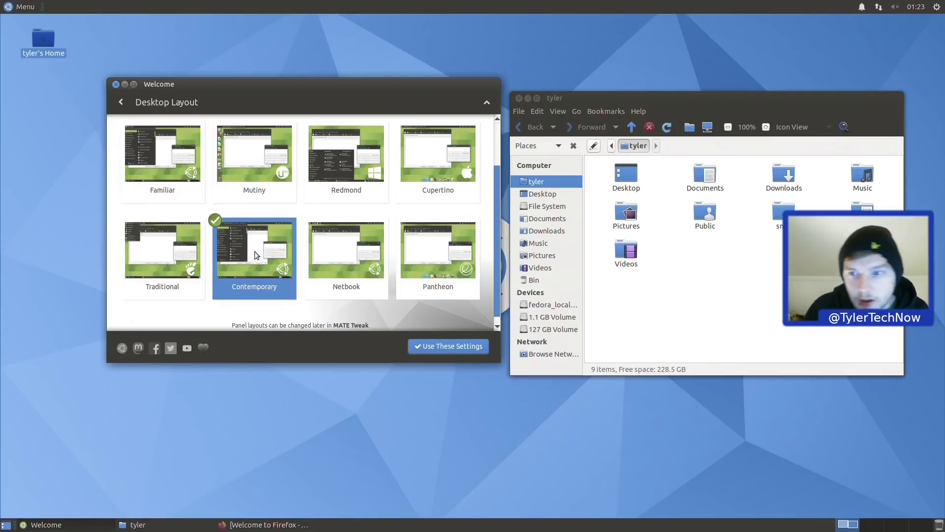
click(26, 7)
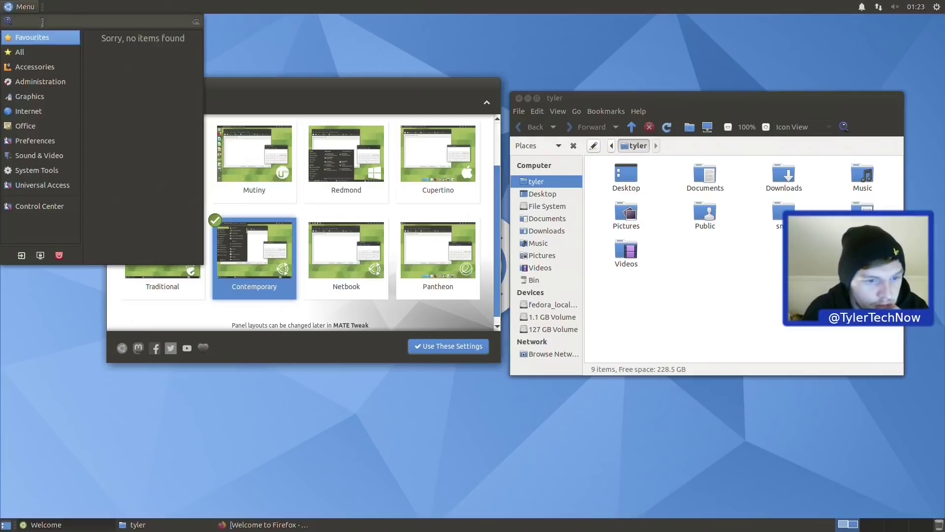
click(287, 352)
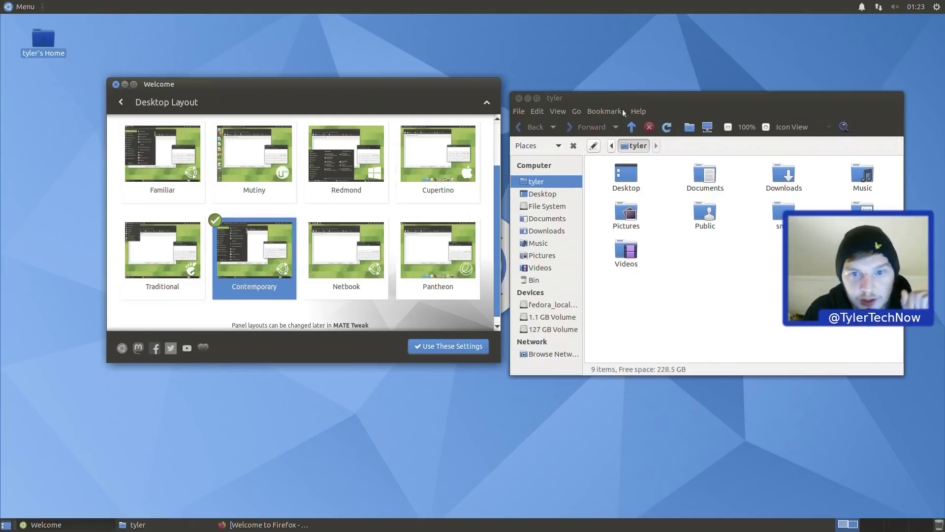
click(627, 96)
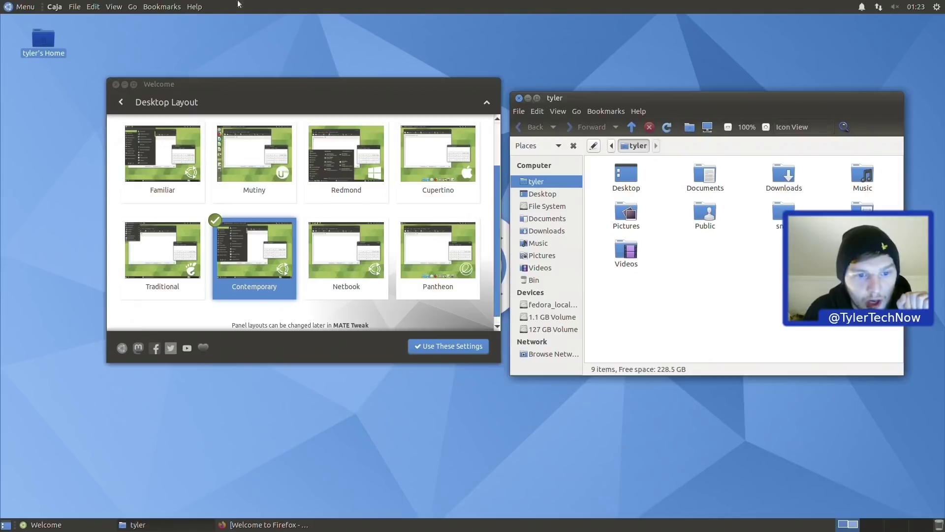
Switch the desktop to the Netbook layout and pin Caja to the dock in the panel
click(348, 264)
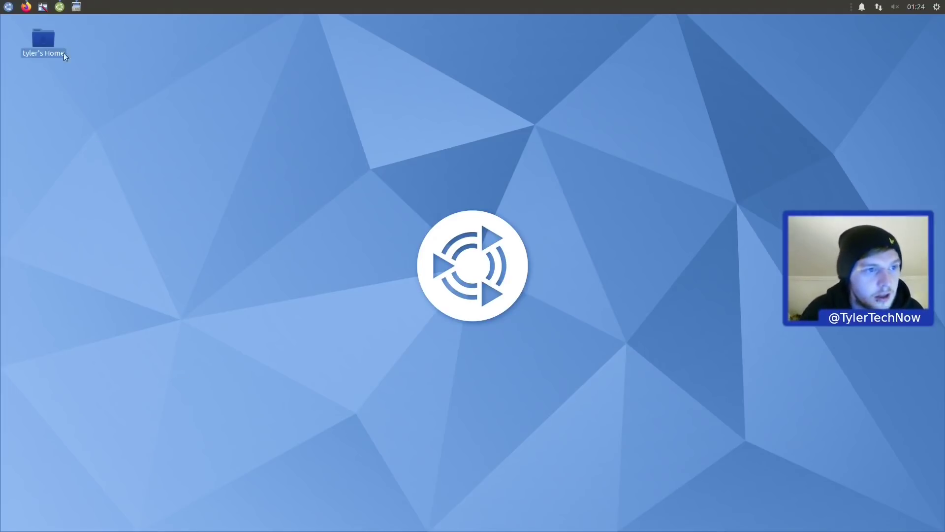
right_click(77, 5)
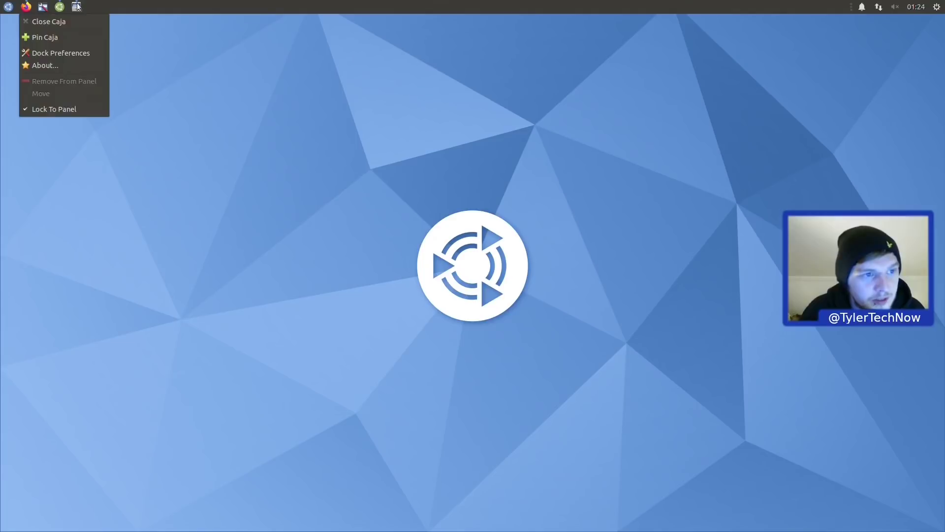
click(71, 37)
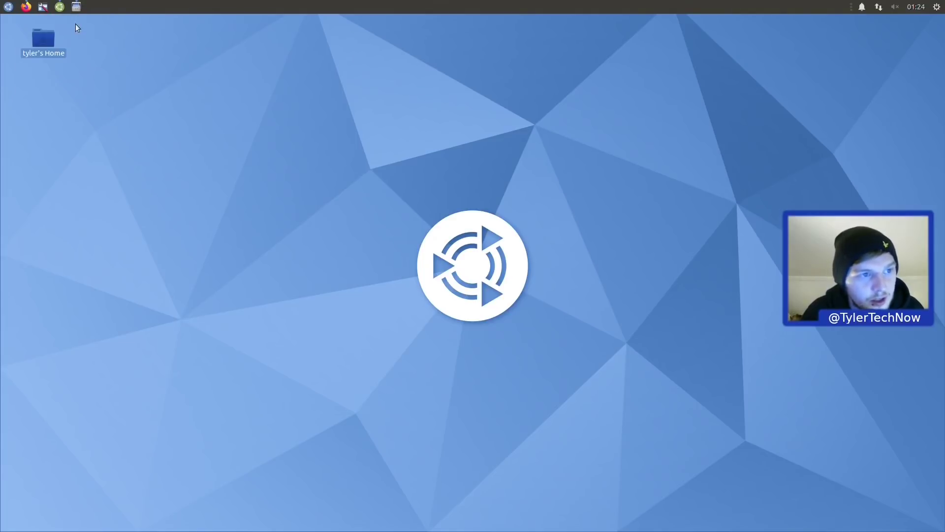
Close Caja through its dock entry and launch it again from the pinned icon
right_click(78, 7)
click(63, 23)
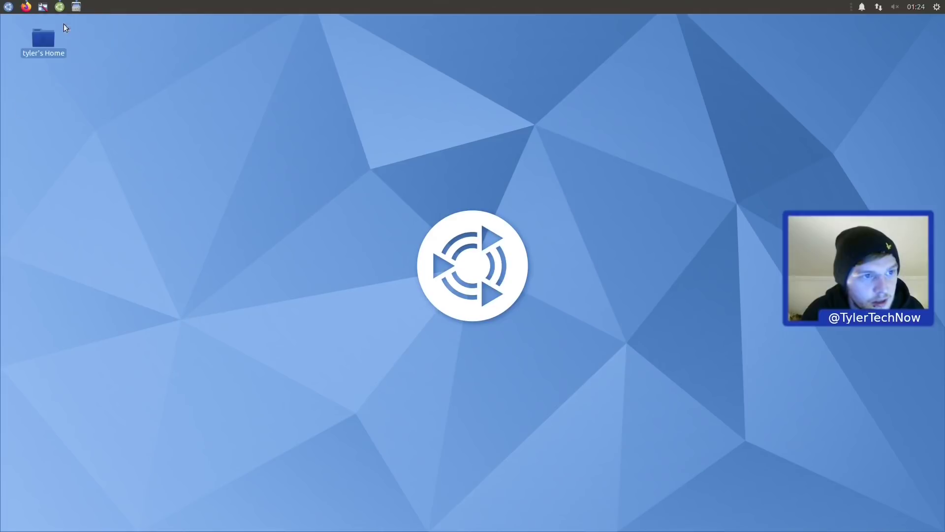
click(76, 6)
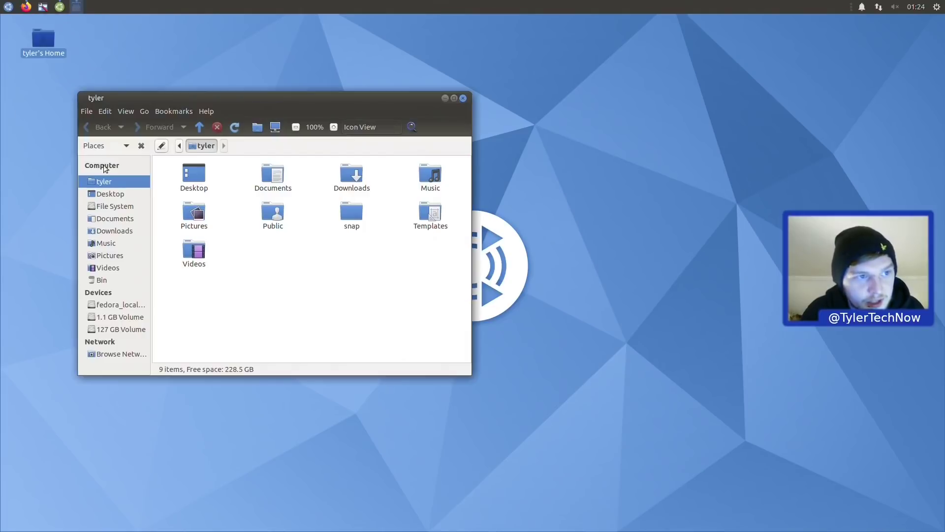
Unpin Caja from the dock and close its home folder window
right_click(76, 7)
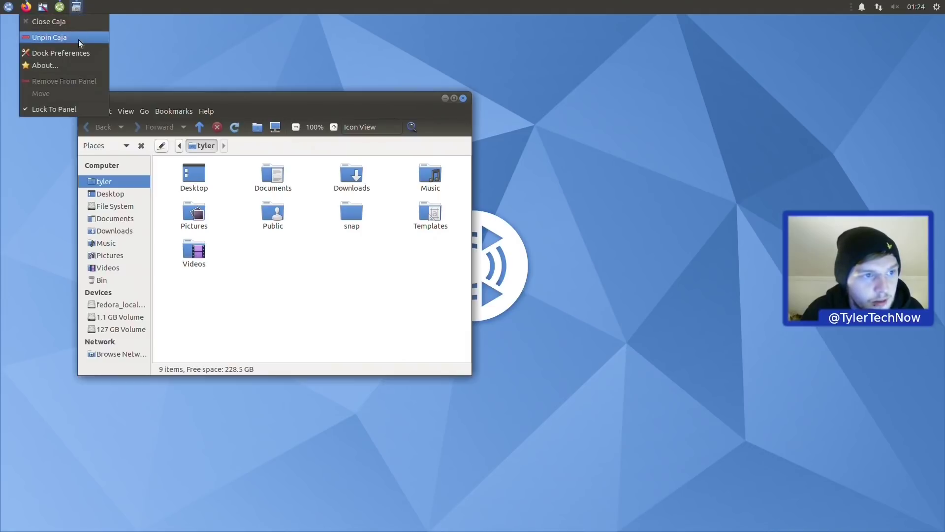
click(78, 39)
click(463, 98)
Open the top panel's properties to view the orientation and size settings, and close them unchanged
right_click(446, 6)
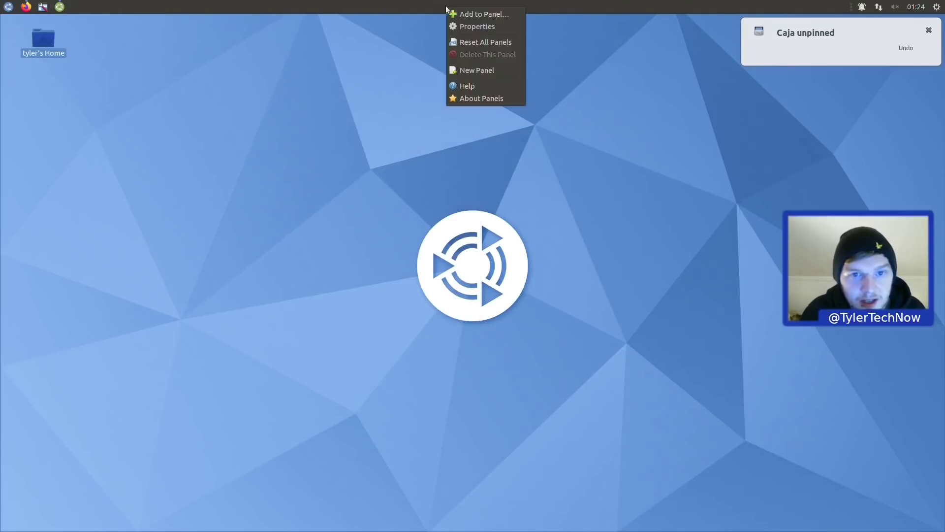
click(483, 26)
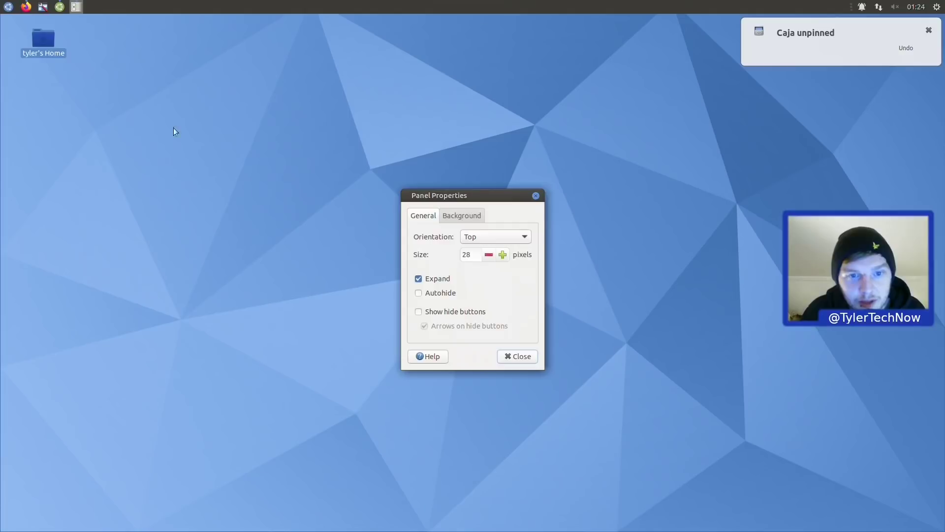
drag(485, 197, 428, 143)
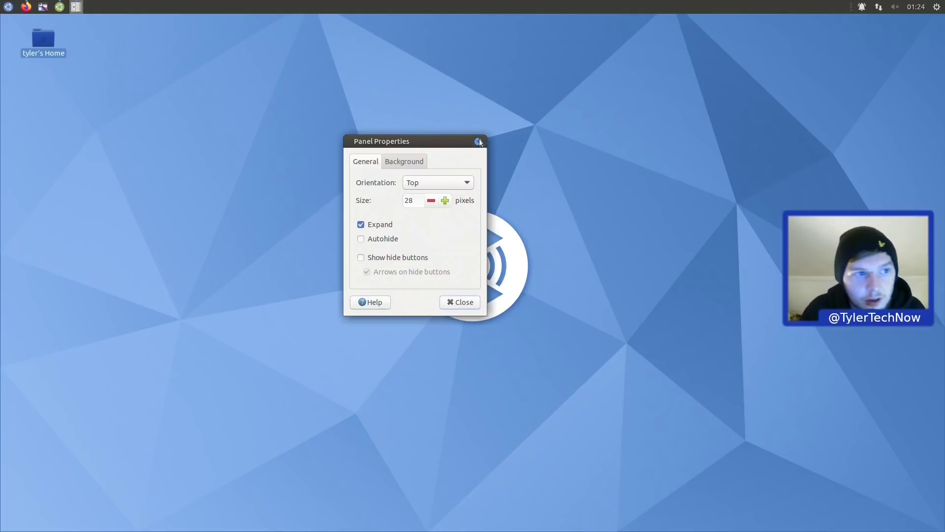
click(479, 141)
Switch to the Pantheon layout from the Welcome window, and try maximising and restoring the home folder opened from the dock
click(58, 8)
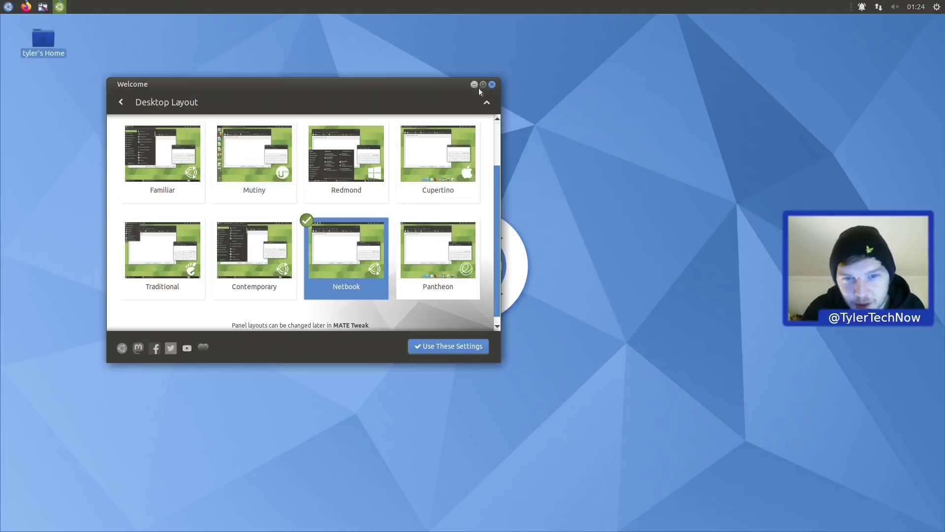
click(448, 260)
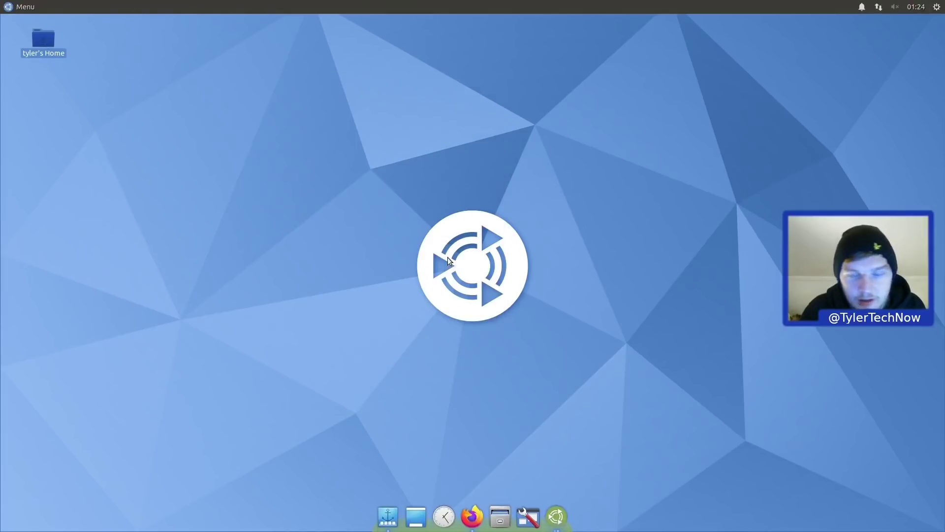
click(500, 515)
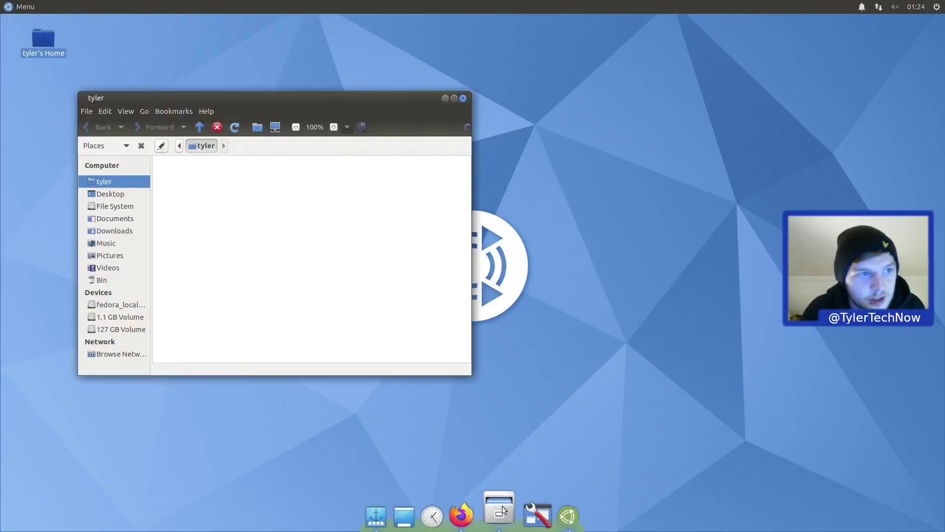
double_click(386, 99)
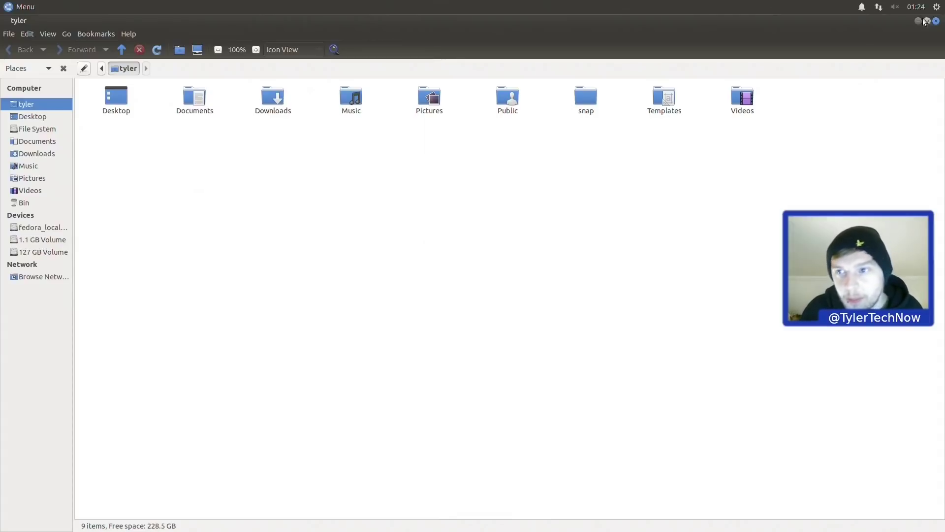
double_click(603, 27)
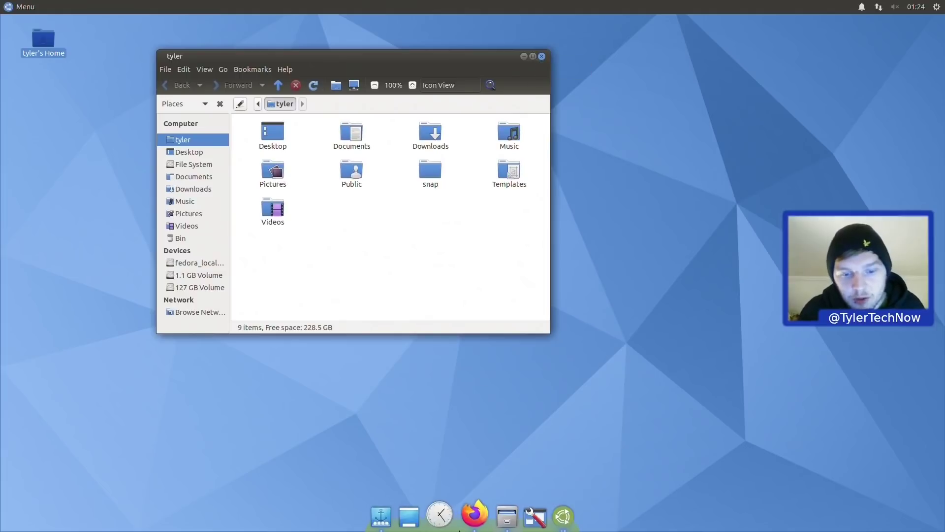
Open the dock's preferences and look through the available themes without changing the current one
right_click(456, 518)
click(479, 498)
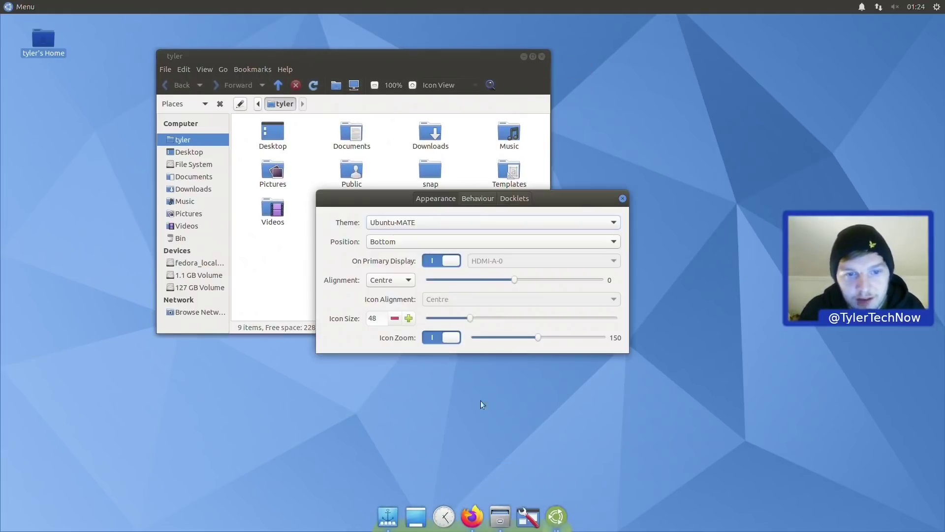
click(416, 223)
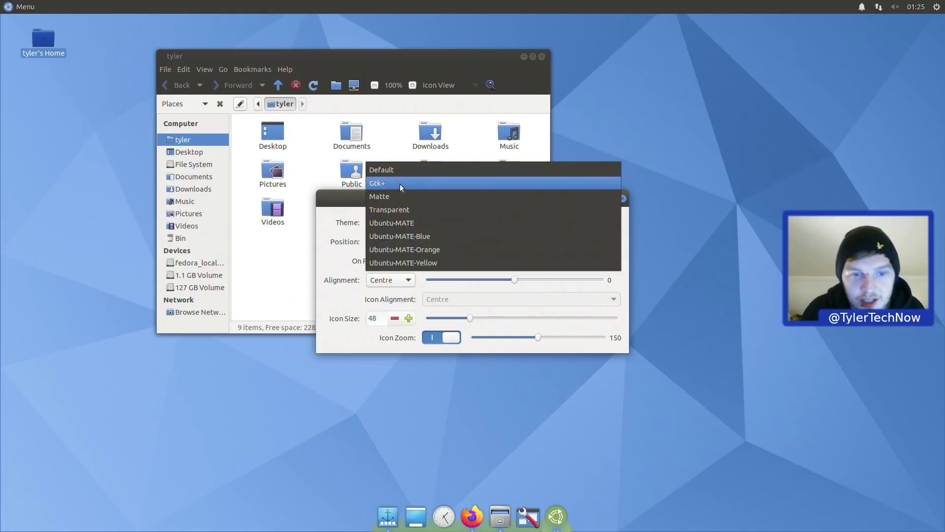
click(350, 195)
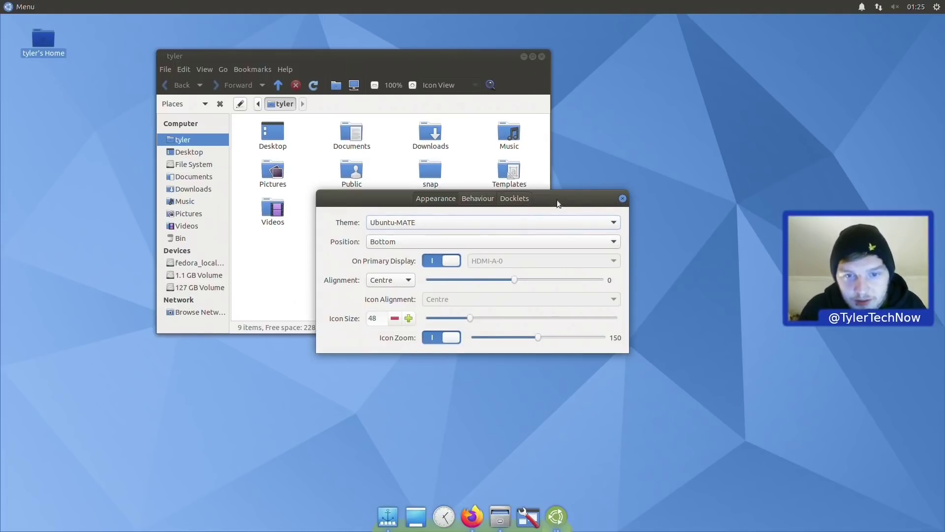
Show the dock's Behaviour settings and move the preferences and home folder windows apart
drag(557, 199, 550, 249)
click(463, 244)
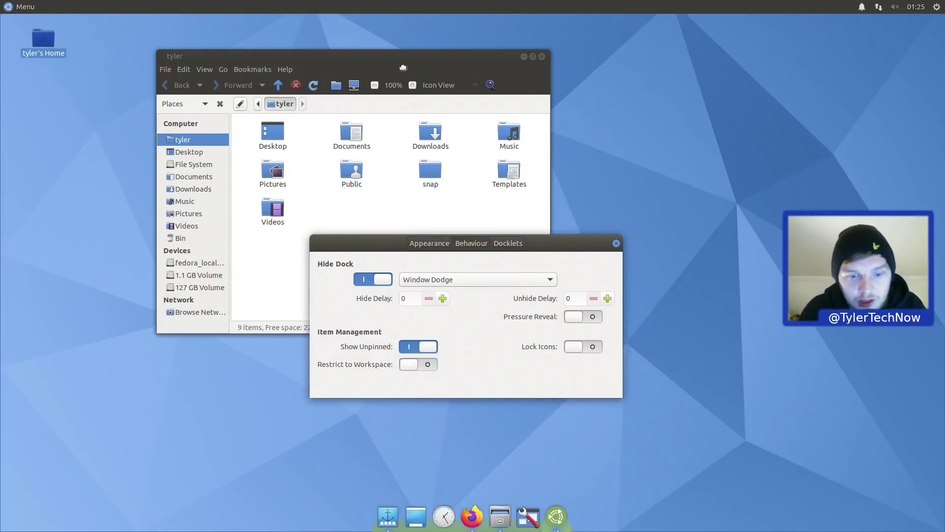
drag(402, 67, 339, 87)
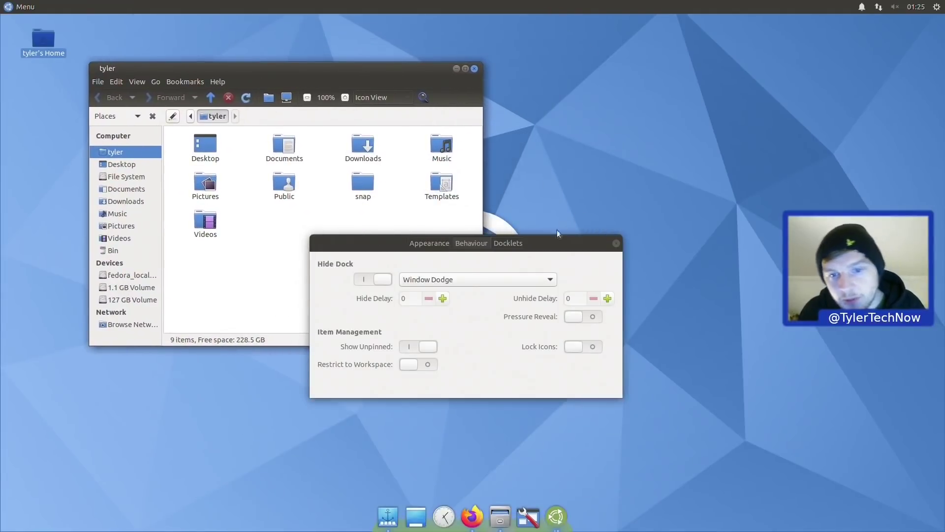
drag(556, 243, 702, 122)
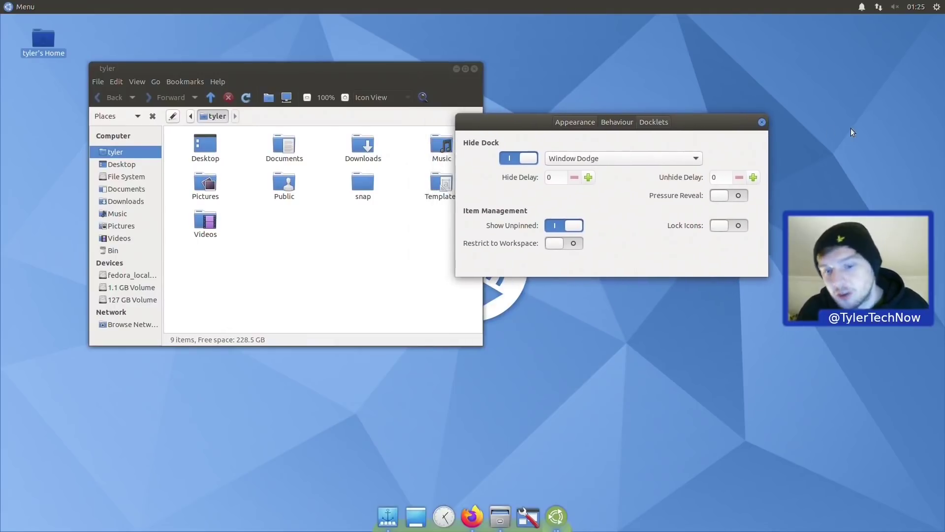
Bring back the Welcome window and switch the desktop to the Mutiny layout
click(556, 514)
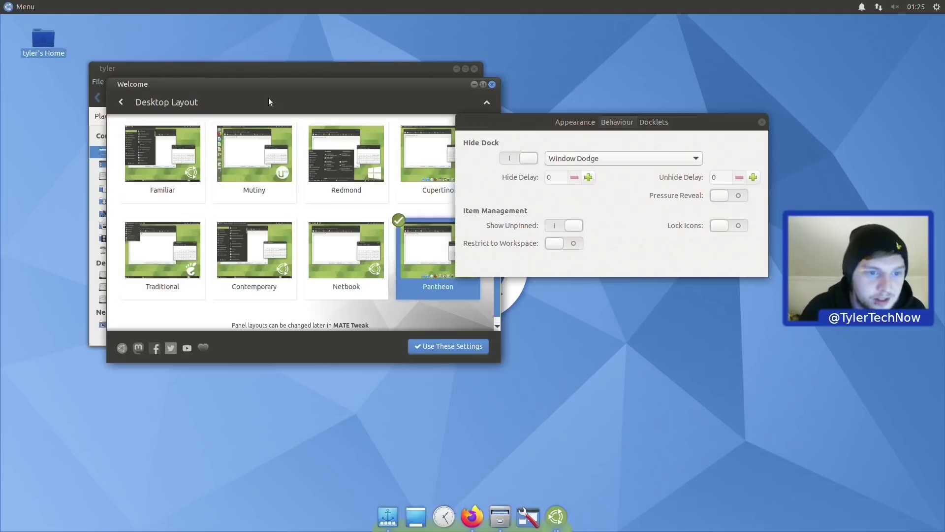
click(269, 150)
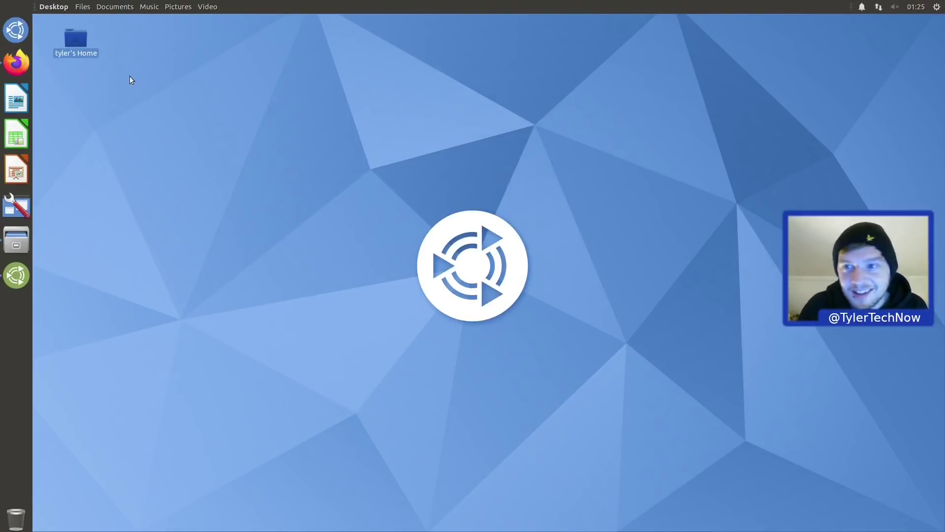
Browse the All and Accessories categories in the Mutiny launcher, open Take Screenshot, and reposition its window
click(13, 34)
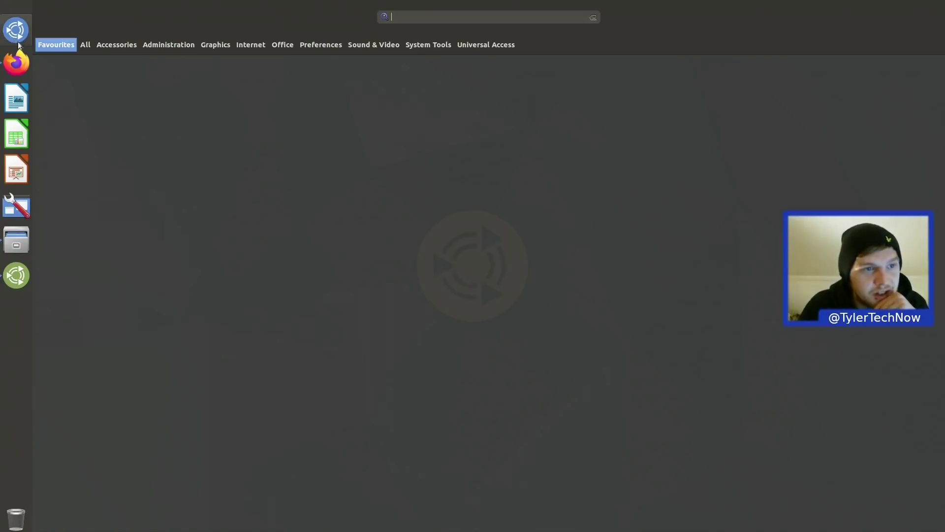
click(84, 45)
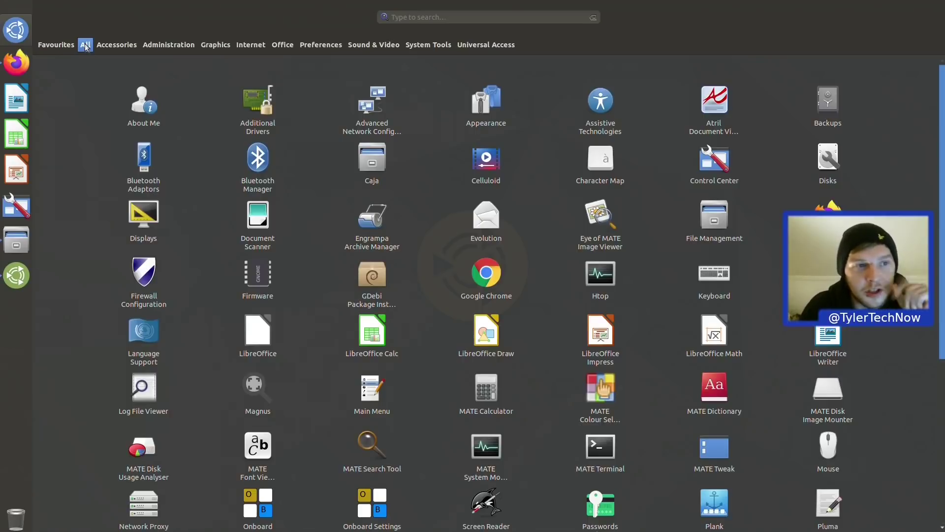
click(110, 47)
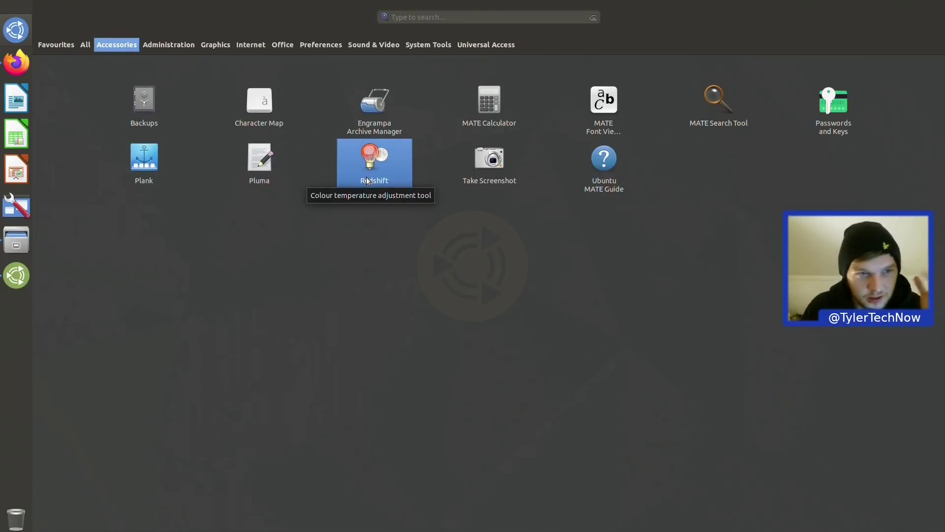
click(492, 165)
drag(482, 175, 410, 121)
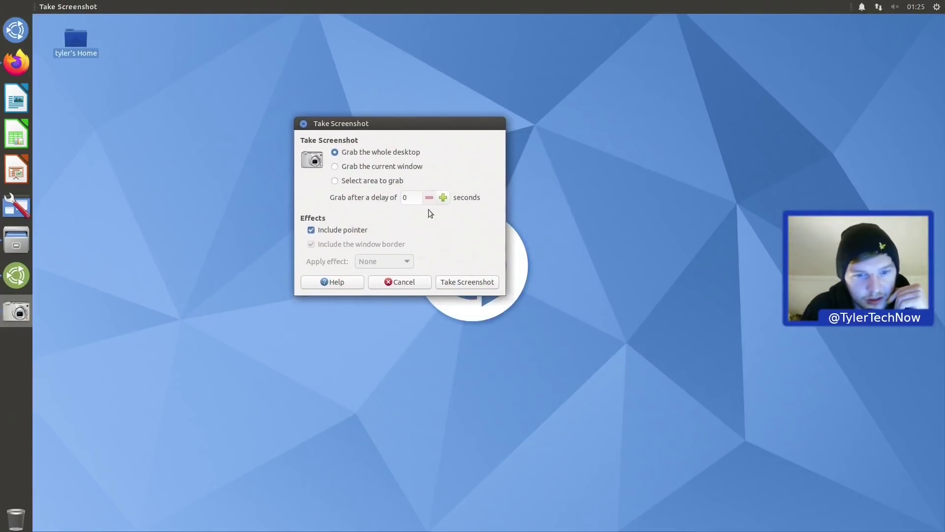
Close Take Screenshot and open Software Boutique from the Mutiny launcher's Administration category
click(64, 6)
click(49, 38)
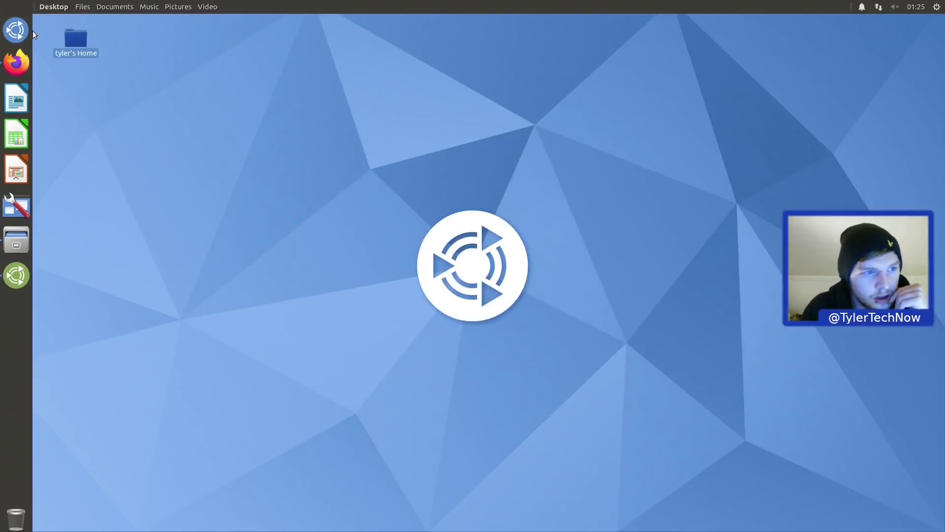
click(28, 35)
click(133, 47)
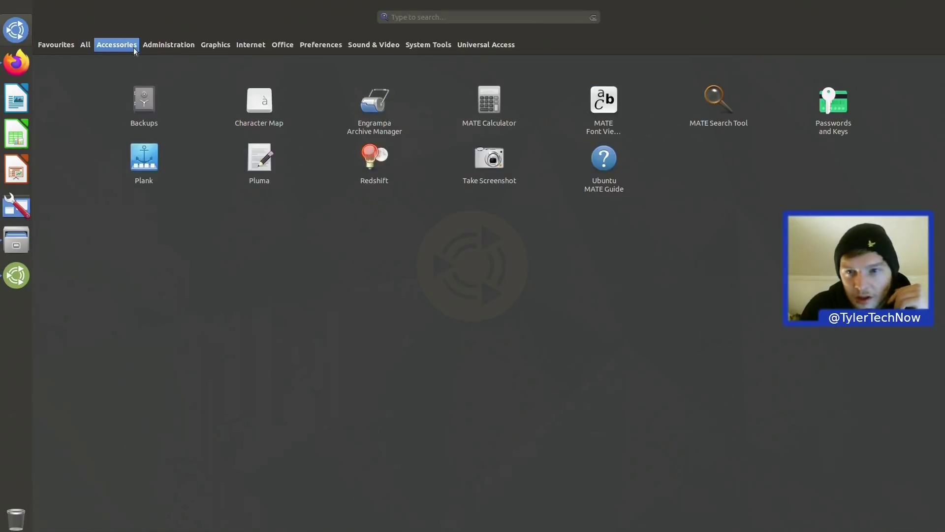
click(146, 49)
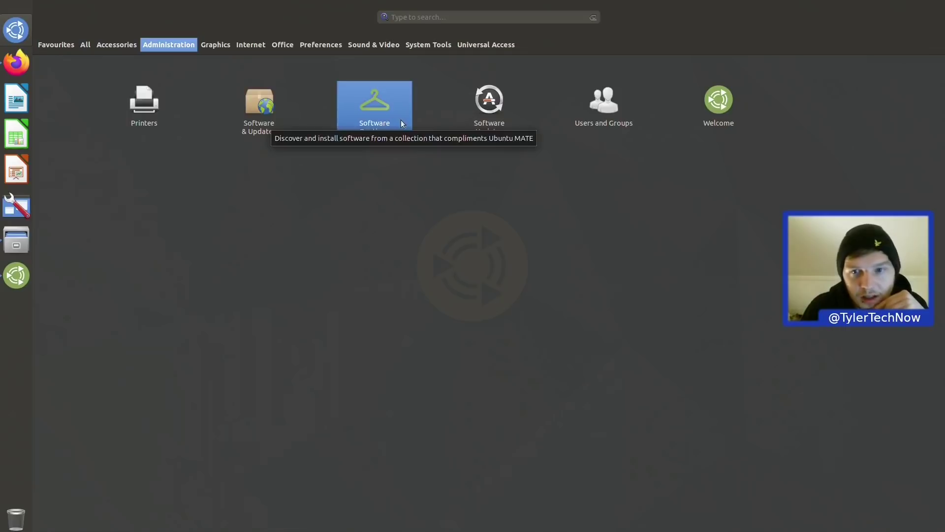
click(374, 115)
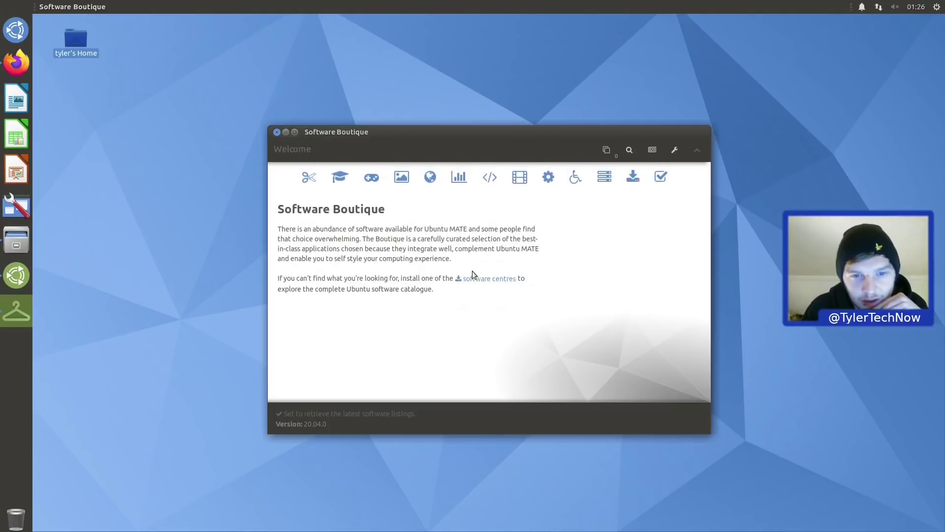
Look through Software Boutique's categories, including the miscellaneous fixes, and close the application
click(459, 178)
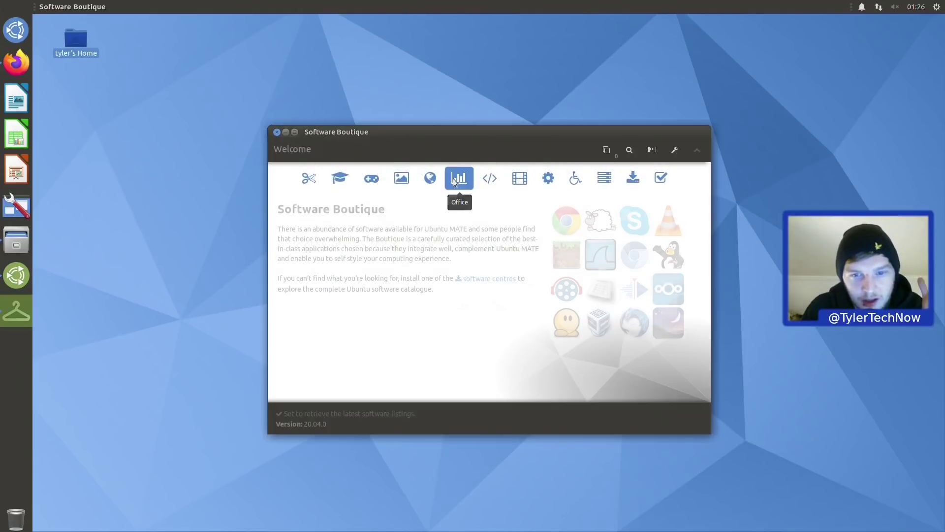
click(512, 179)
click(664, 175)
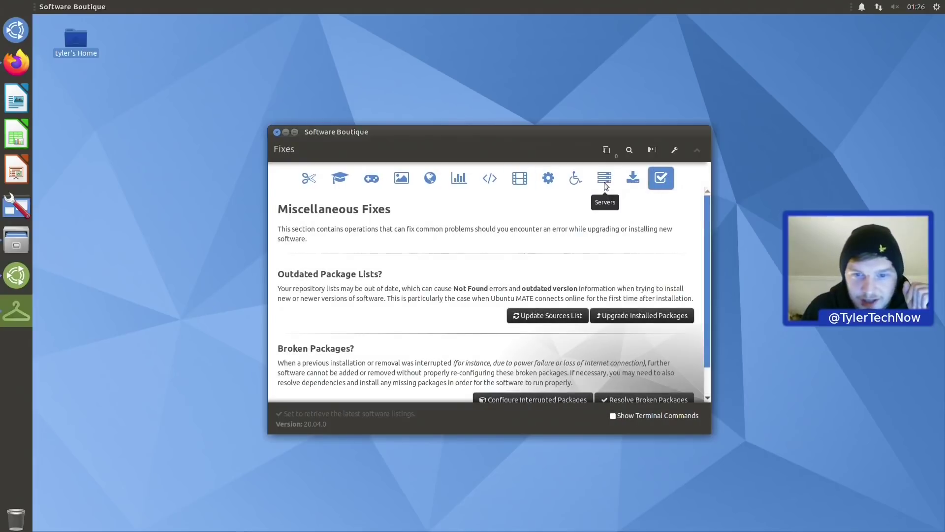
click(276, 132)
Browse the Graphics, Administration, Internet and Office categories in the application launcher
click(16, 30)
click(216, 45)
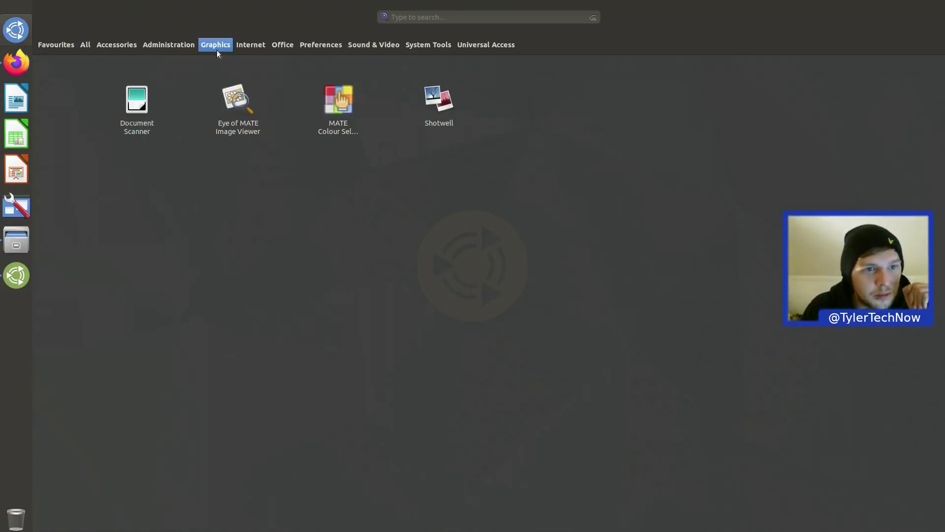
click(144, 43)
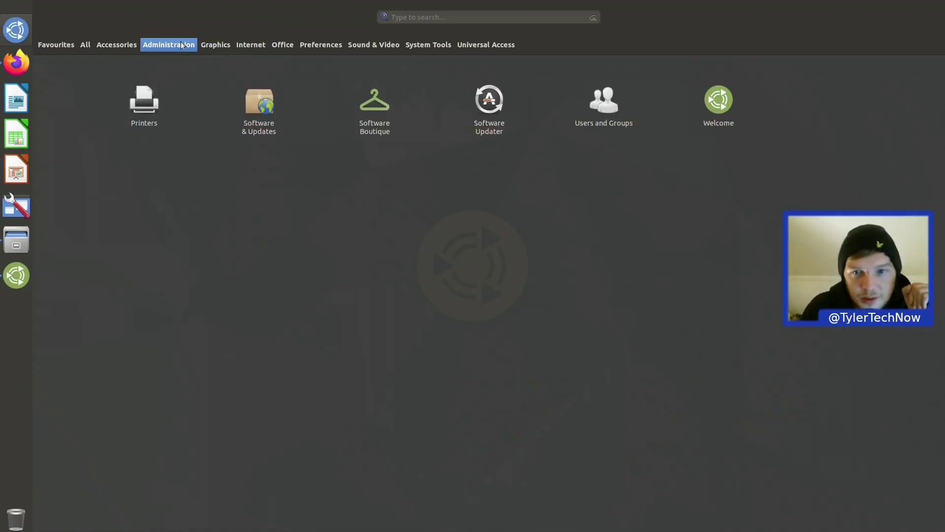
click(206, 46)
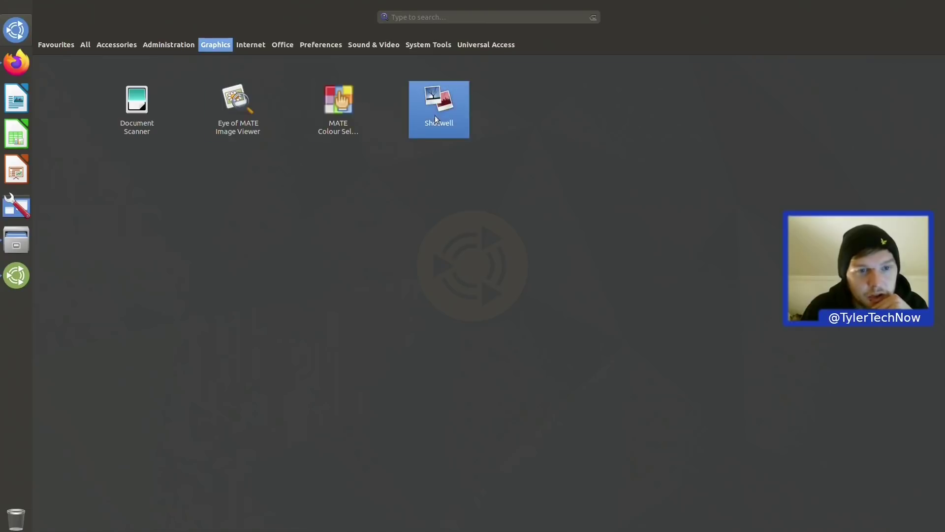
click(250, 46)
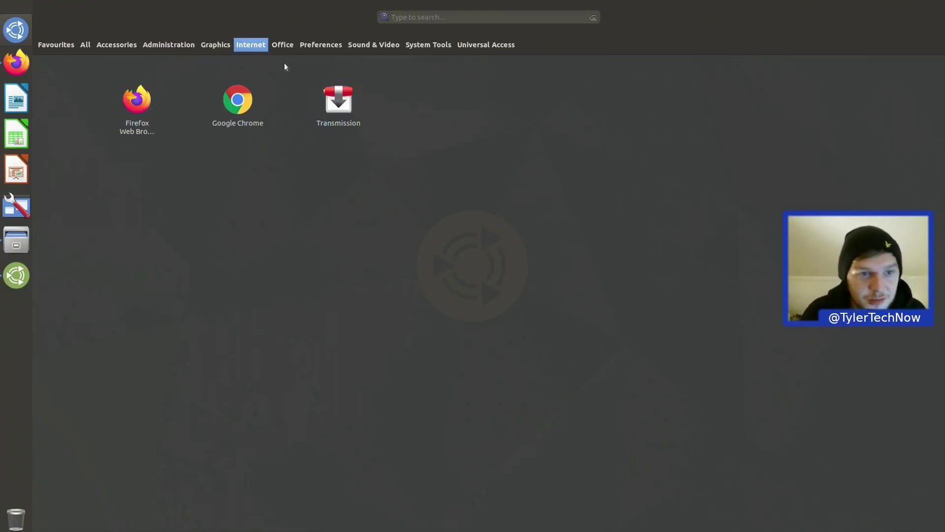
click(289, 44)
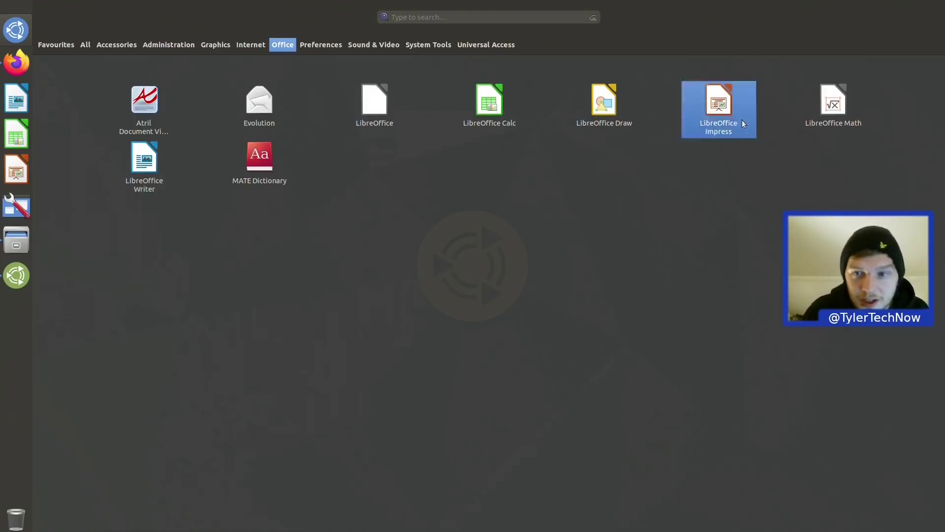
Open LibreOffice Writer, turn off showing tips on startup, and dismiss the Tip of the Day
click(154, 166)
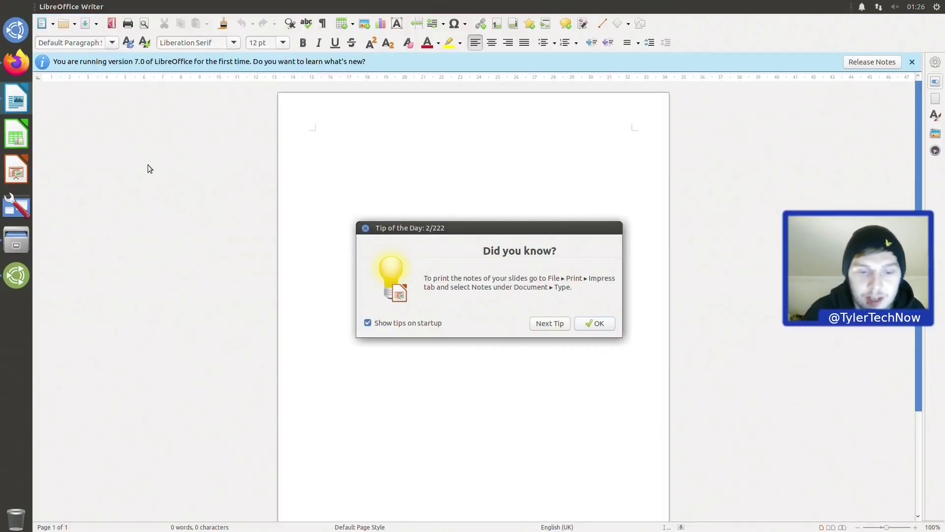
click(408, 324)
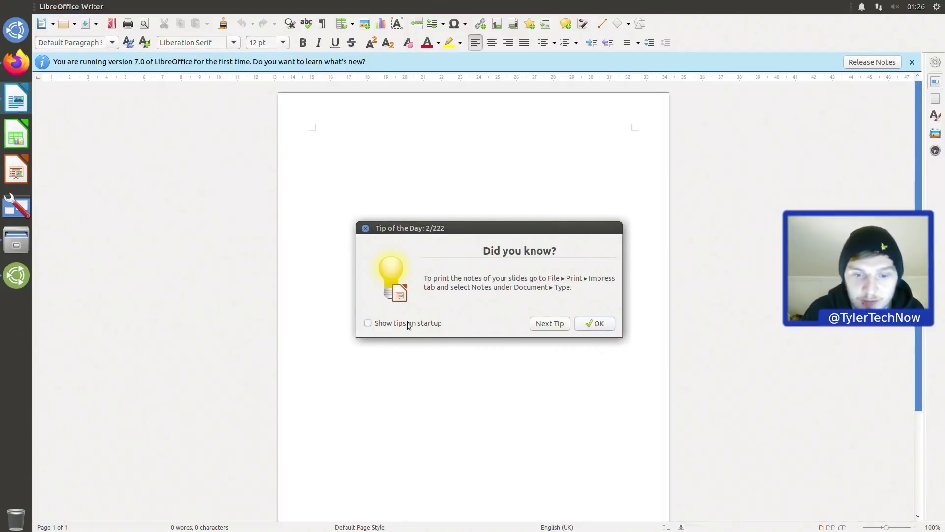
click(608, 324)
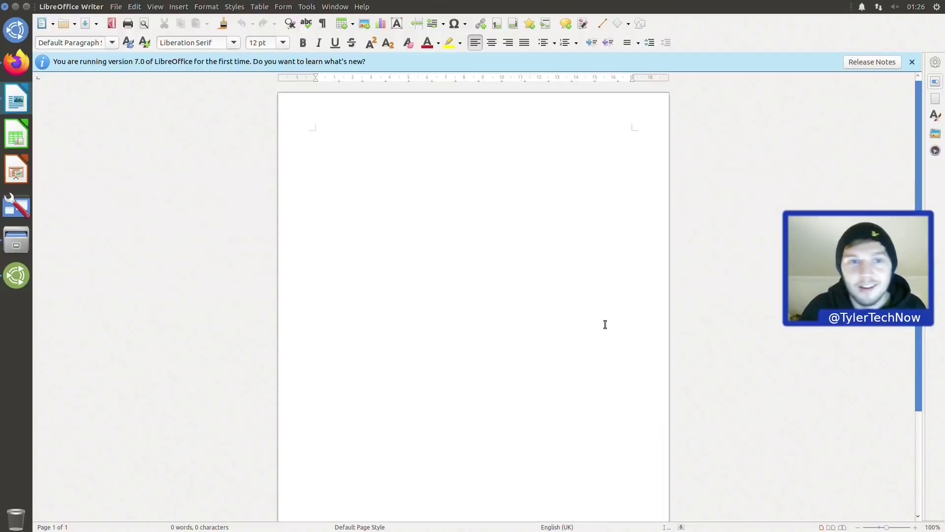
Look through Writer's global menus, such as Window and Format, without choosing any command
click(168, 6)
key(Escape)
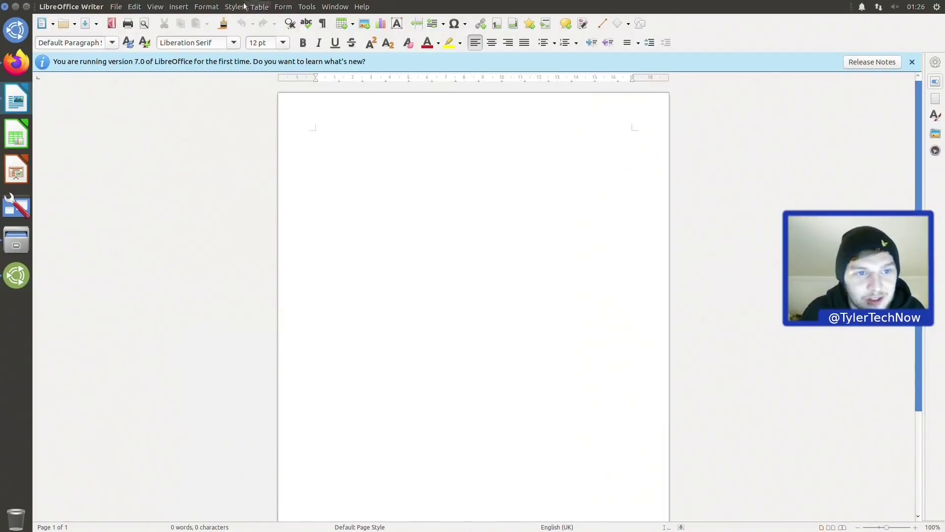
click(335, 7)
click(206, 7)
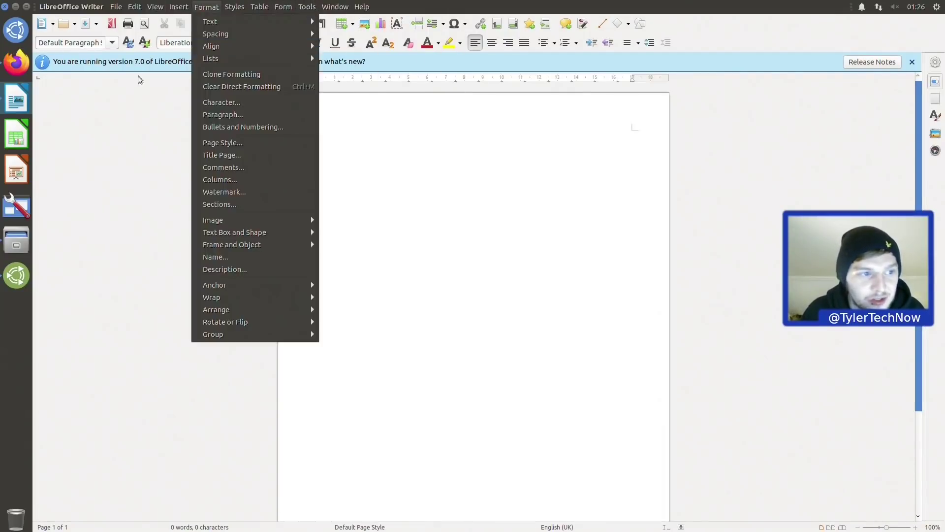
Try to minimise Writer through its dock launcher, and close the Writer window
click(16, 102)
click(16, 103)
click(15, 103)
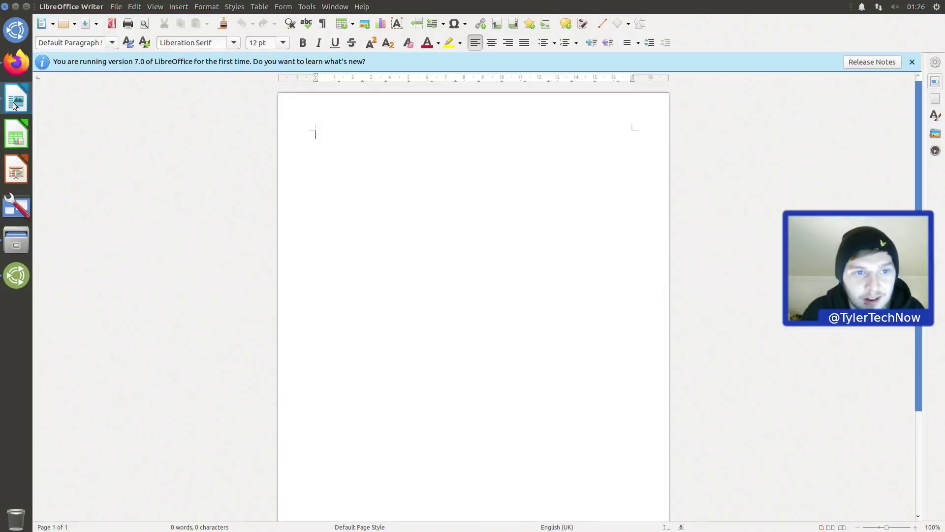
click(16, 105)
click(15, 104)
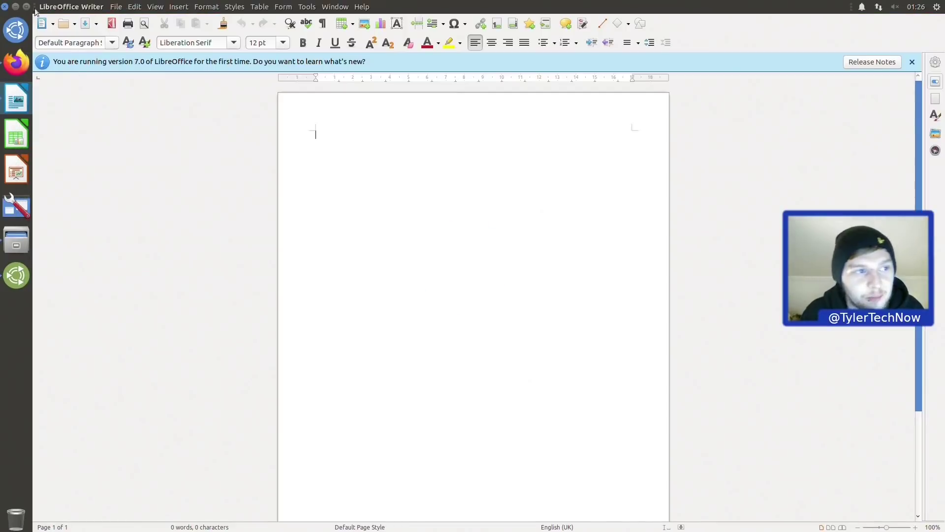
click(7, 7)
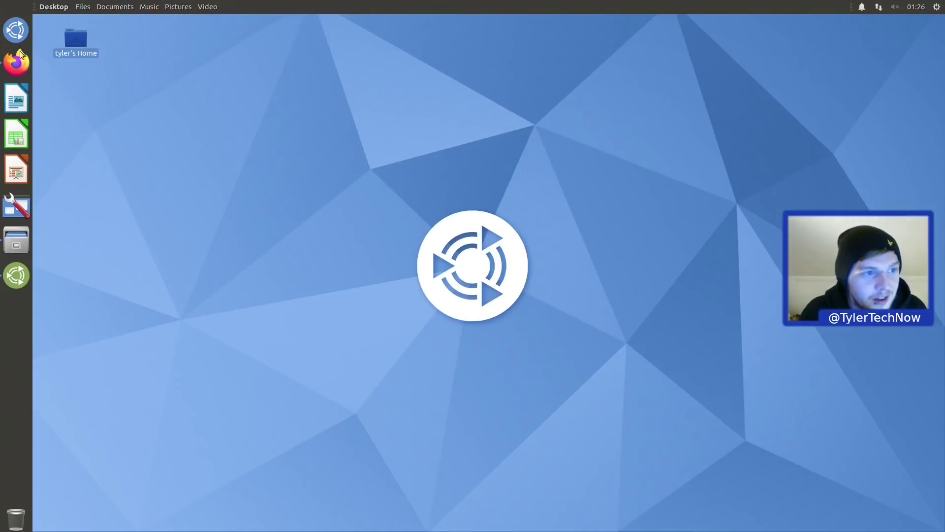
Review the Office applications in the launcher and return to the desktop
click(20, 30)
mouse_move(284, 46)
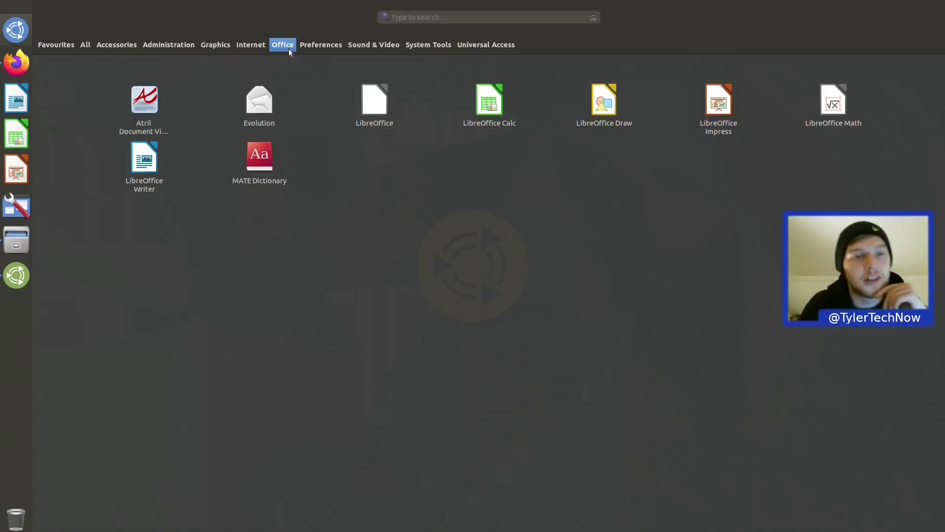
click(283, 126)
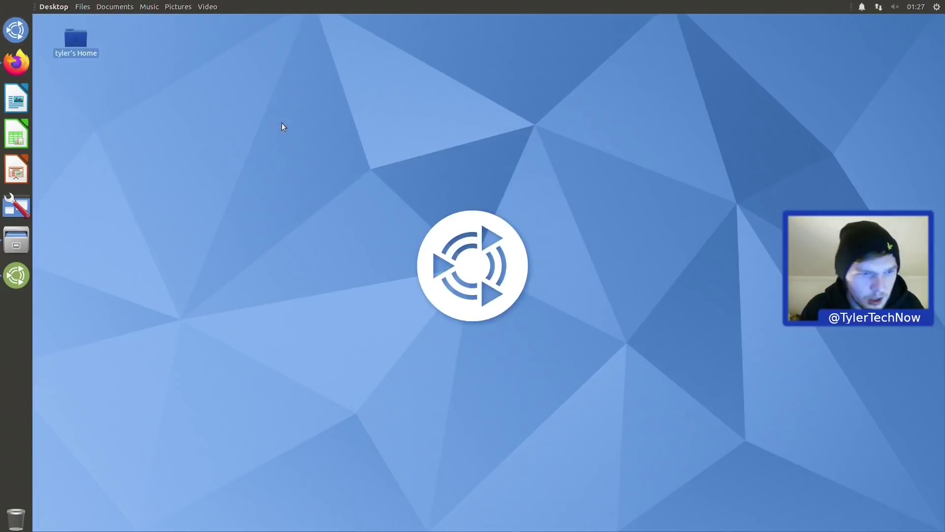
Open a terminal, run "sudo apt install evolution-ews", and authorise it with the account password
key(ctrl+alt+t)
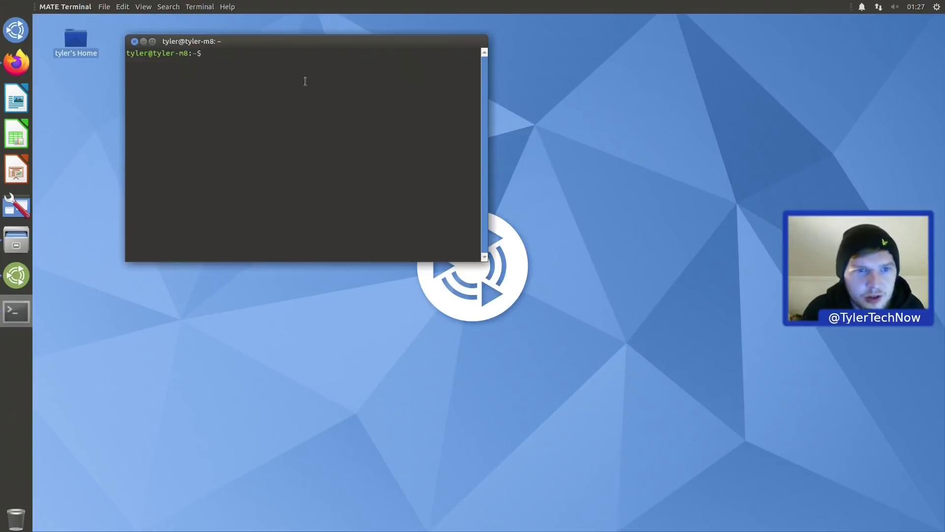
drag(277, 44, 376, 75)
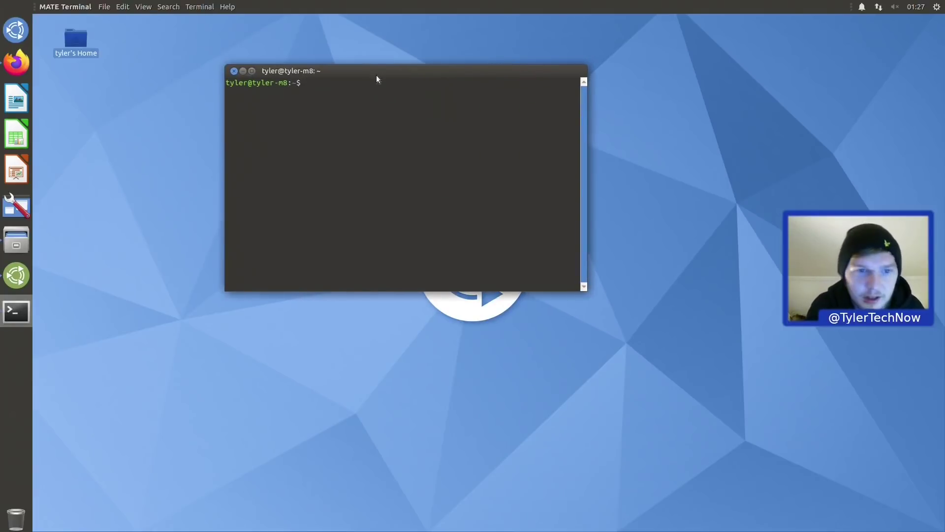
text(sudo apt i)
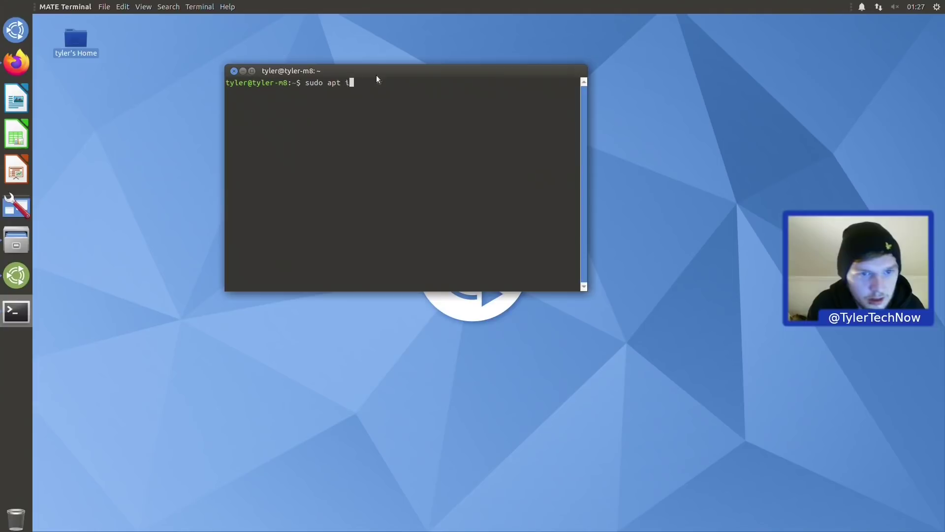
text(nstall evolut)
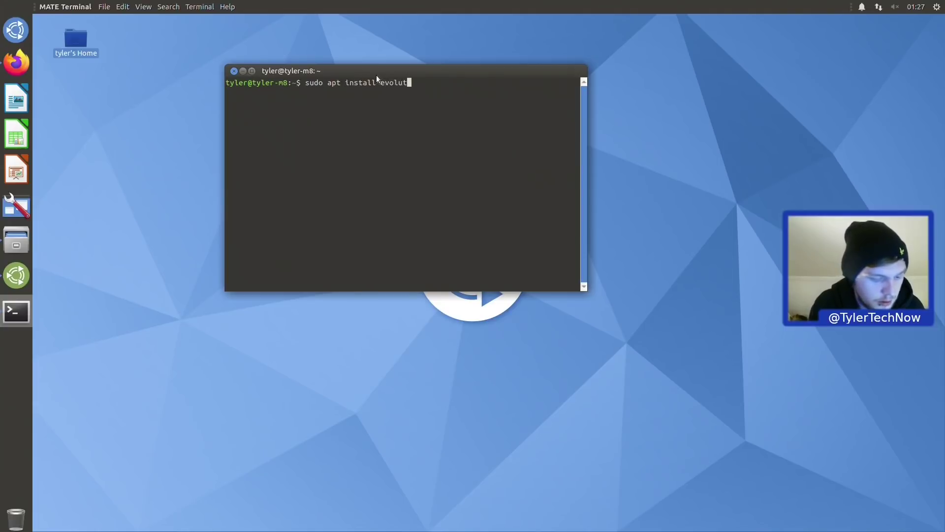
text(ion-ews)
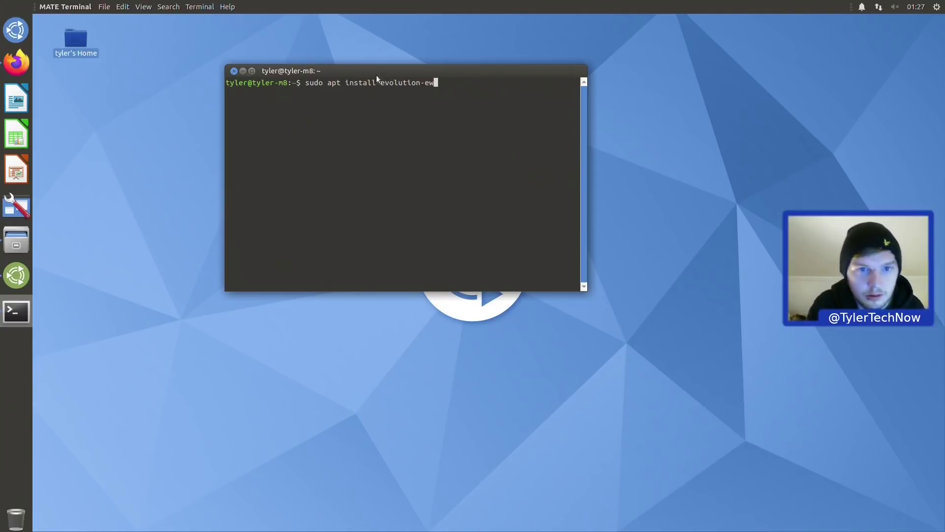
key(Return)
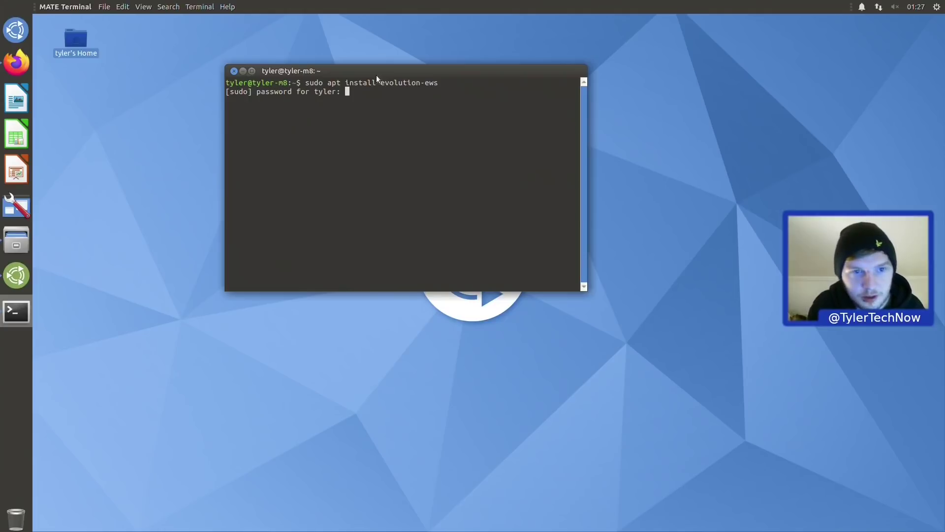
key(Return)
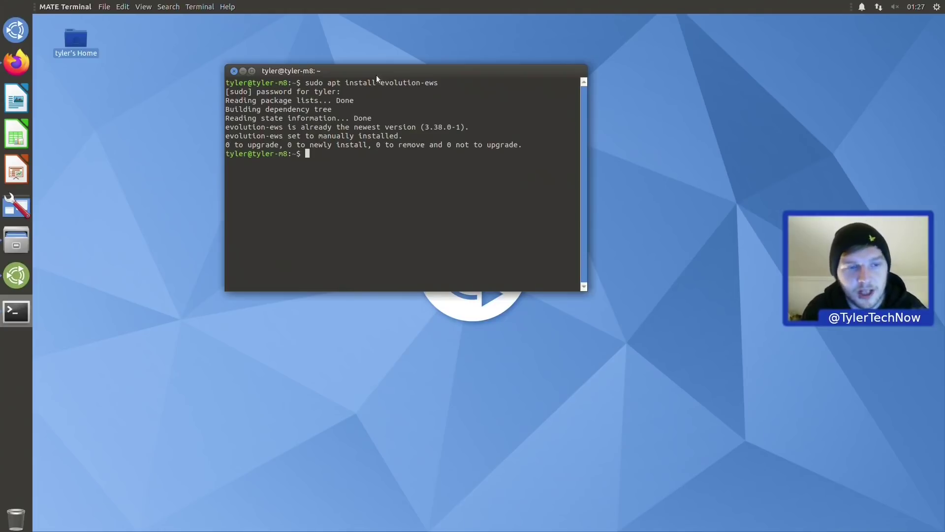
Close the terminal, browse the launcher's Office and Preferences categories, and open Disks
click(233, 71)
click(9, 31)
click(289, 46)
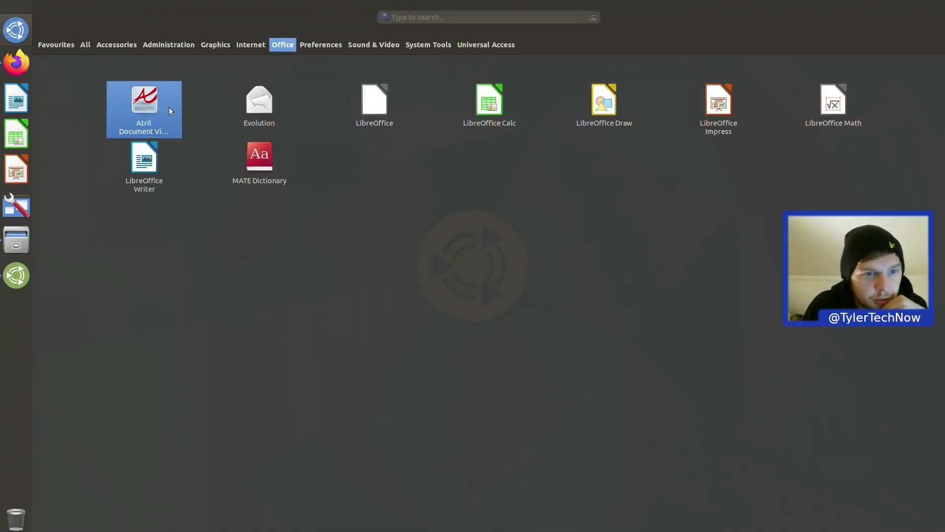
click(310, 47)
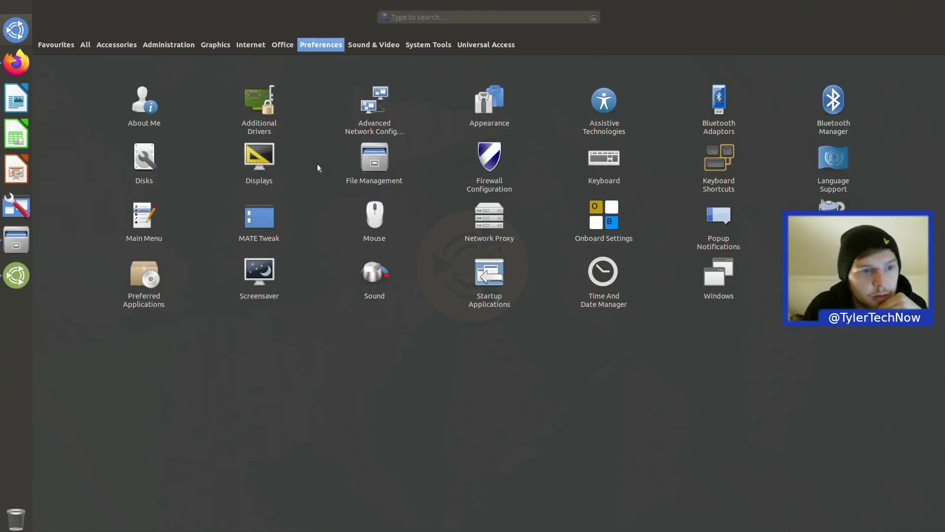
click(161, 168)
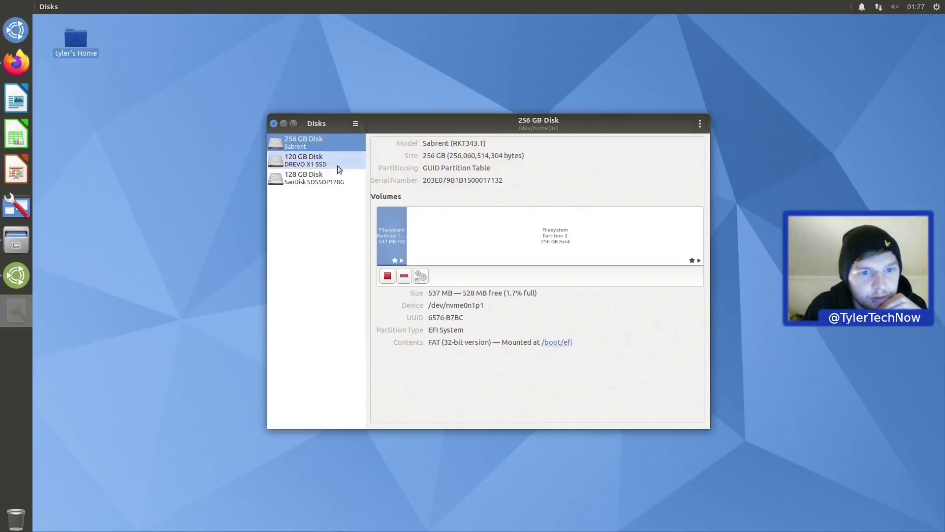
Benchmark the 256 GB disk's Ext4 partition, authorising it with the account password, and close Disks
click(459, 248)
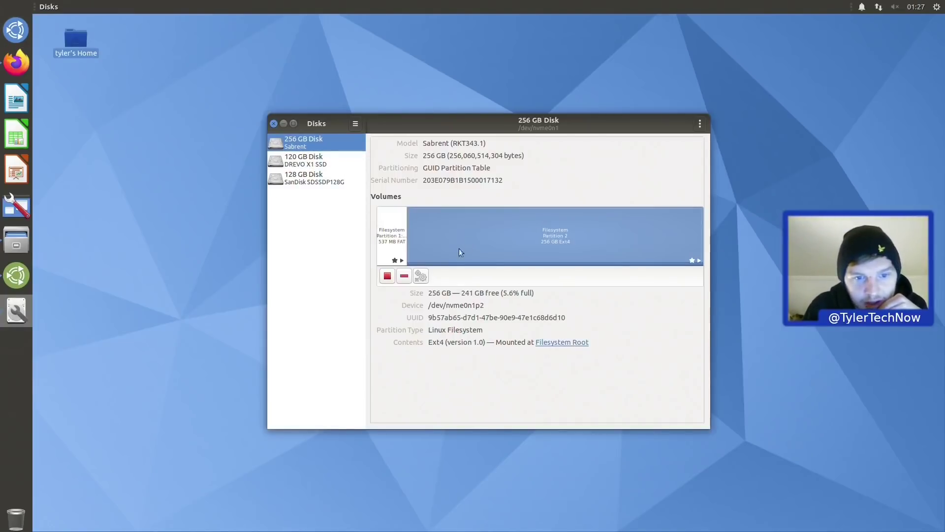
click(420, 276)
click(478, 357)
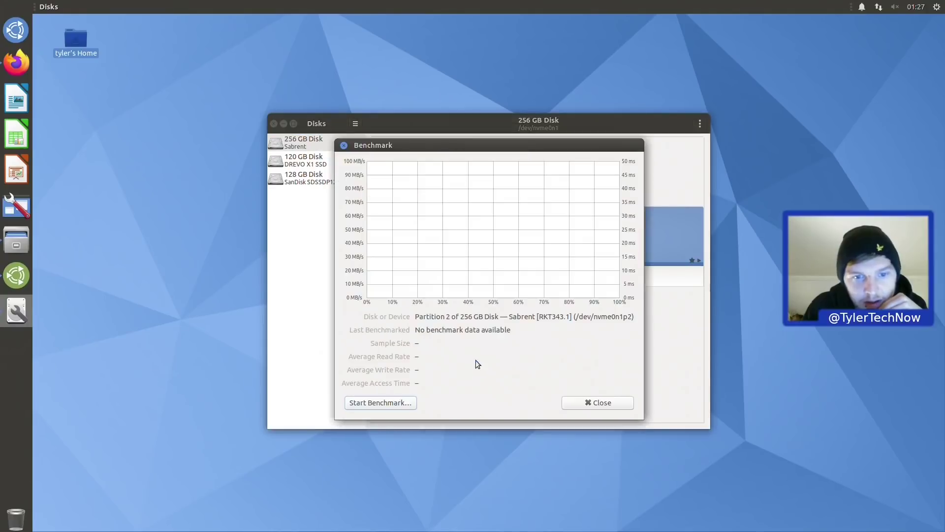
click(400, 401)
click(540, 371)
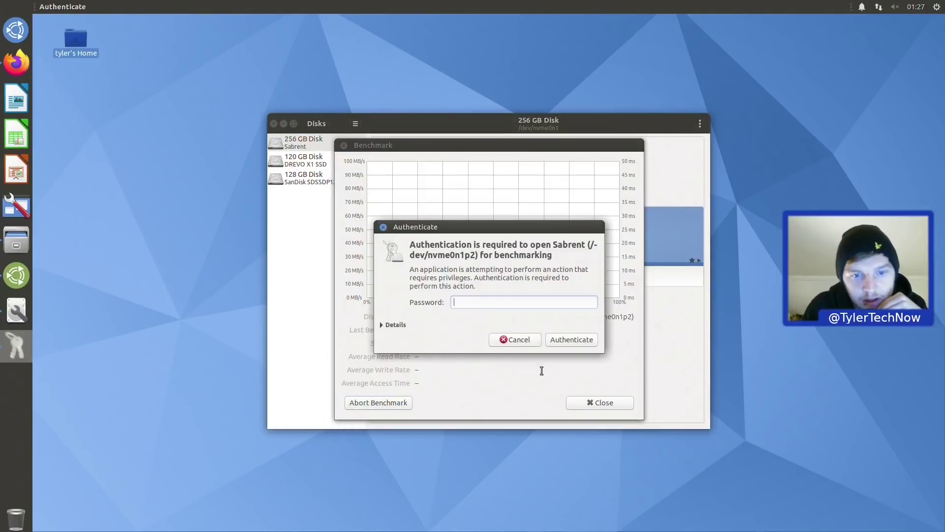
text(******)
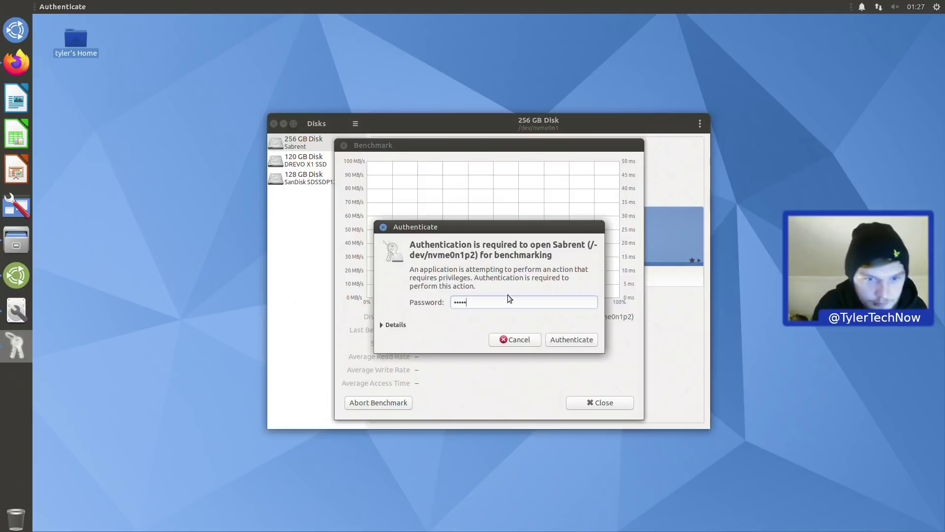
key(Return)
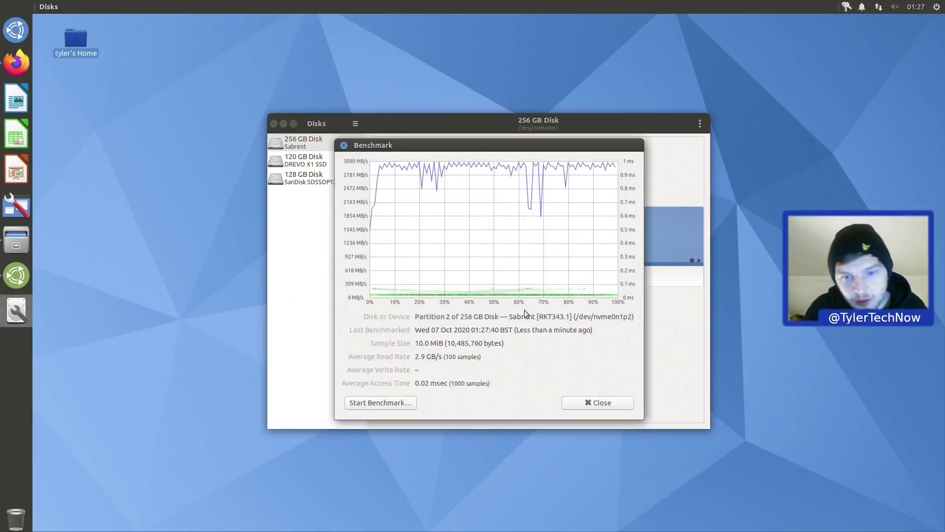
click(598, 405)
click(274, 124)
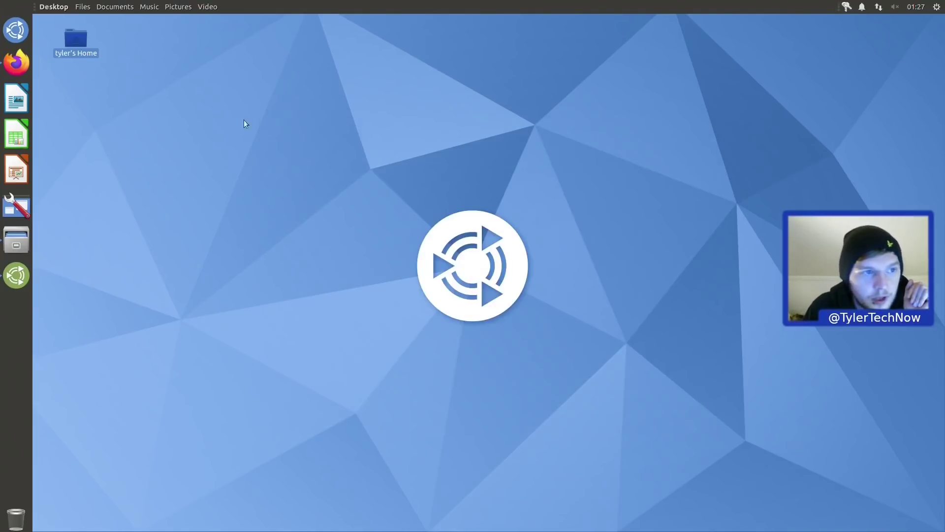
Open the Windows preferences from the launcher's Preferences category and show the Behaviour settings
click(20, 30)
click(258, 45)
click(302, 44)
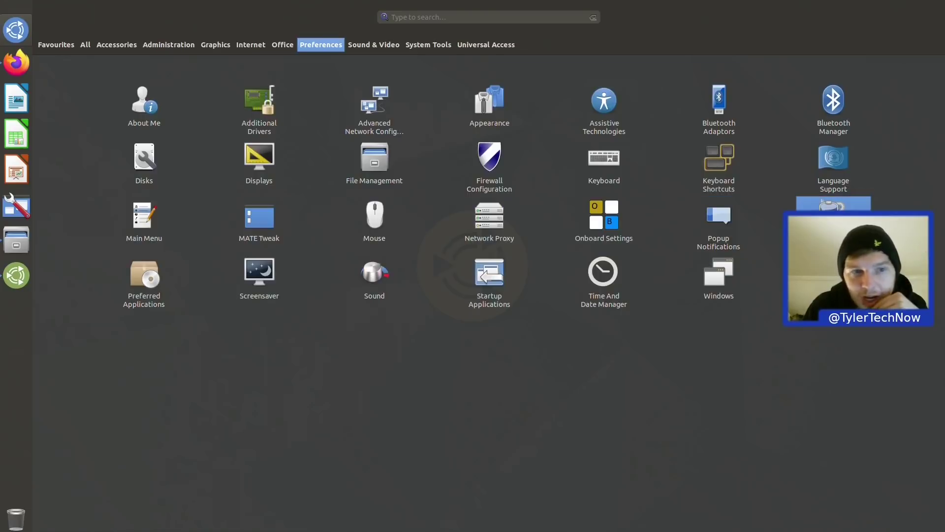
click(732, 288)
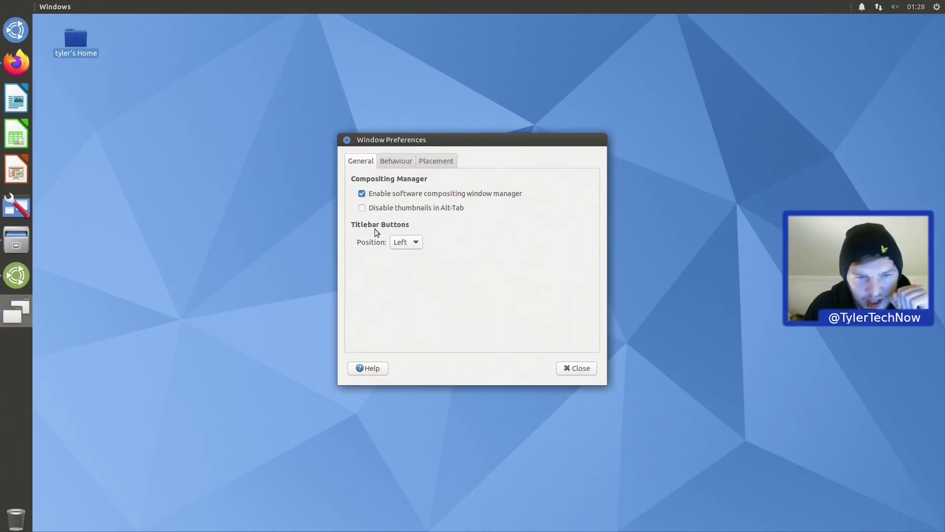
click(397, 161)
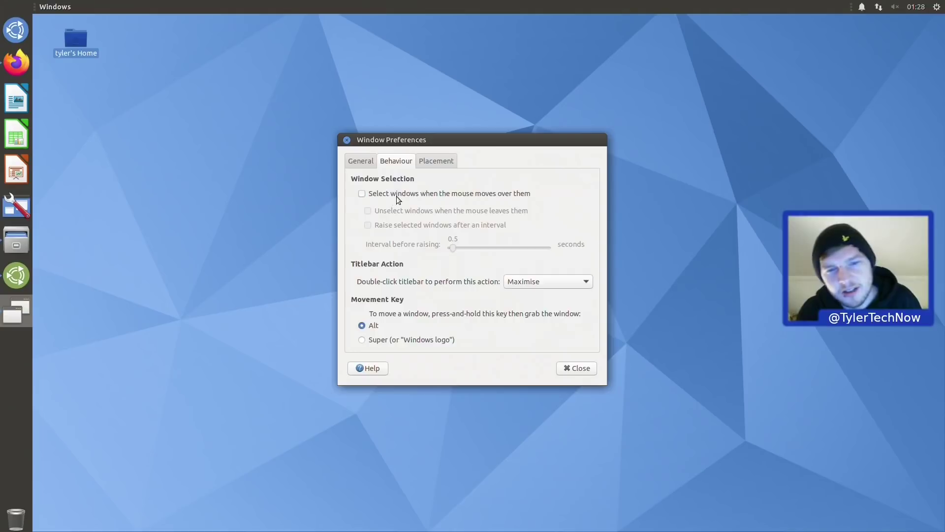
Place the home folder window and Window Preferences side by side, and enable selecting windows when the mouse moves over them
drag(471, 143, 607, 128)
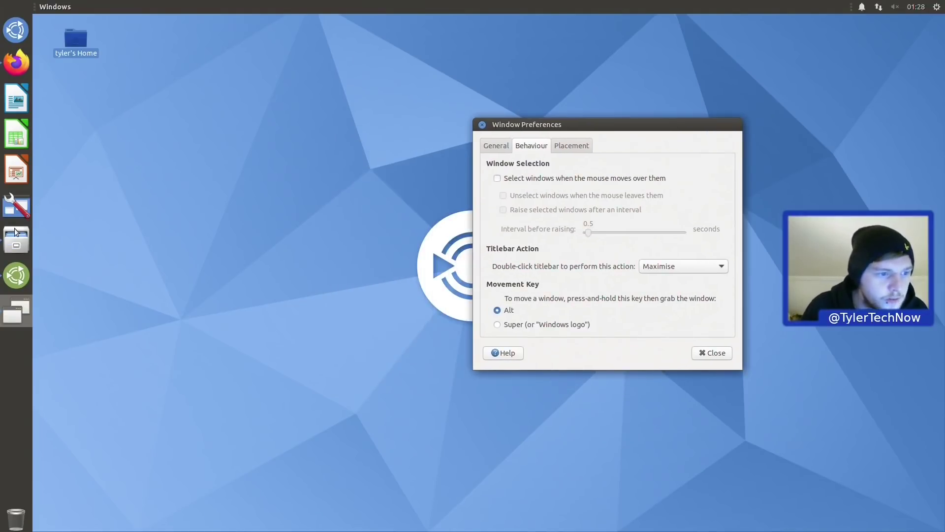
click(16, 244)
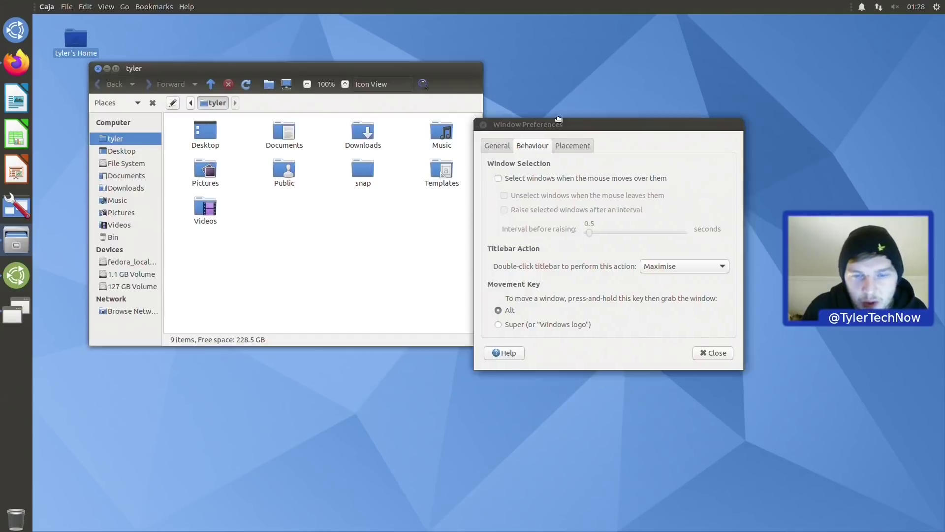
drag(555, 120, 600, 86)
click(590, 143)
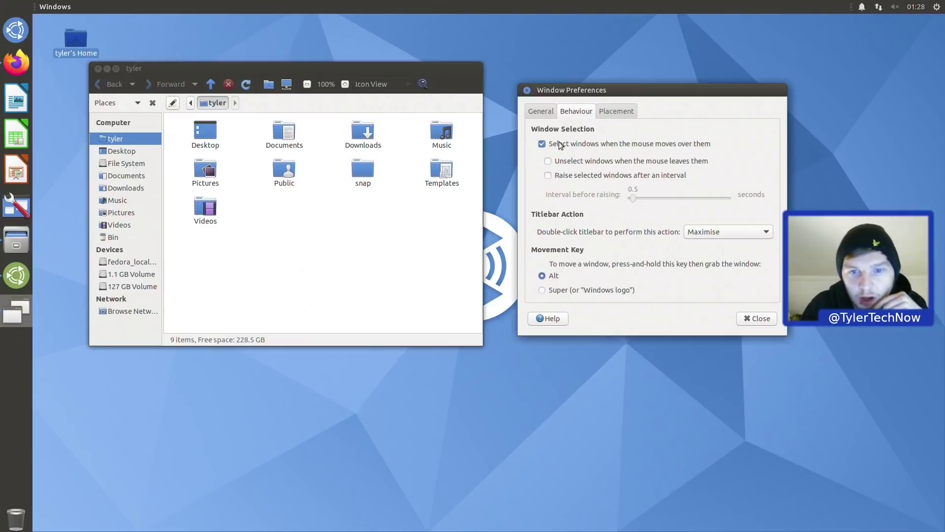
Show the window Placement settings and test tiling by snapping the home folder window to the right half, the left half, and back to floating
click(612, 114)
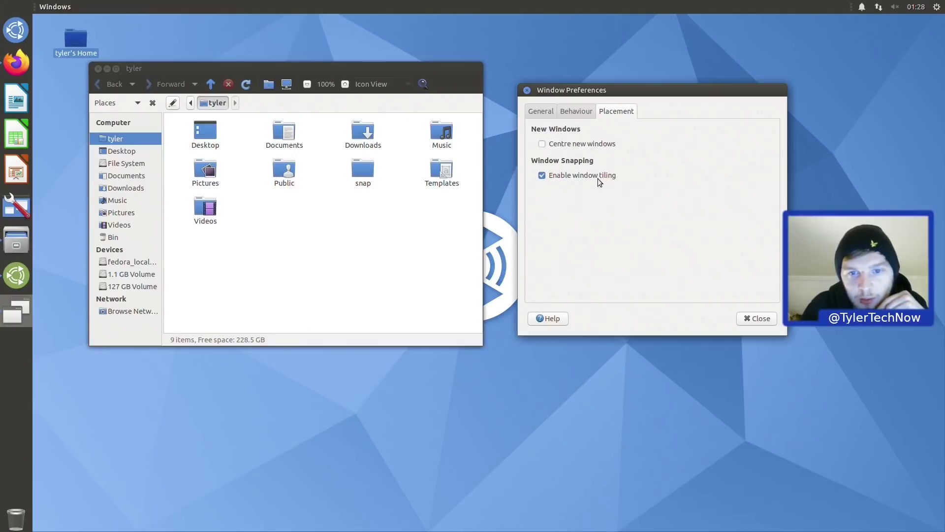
drag(266, 66, 942, 220)
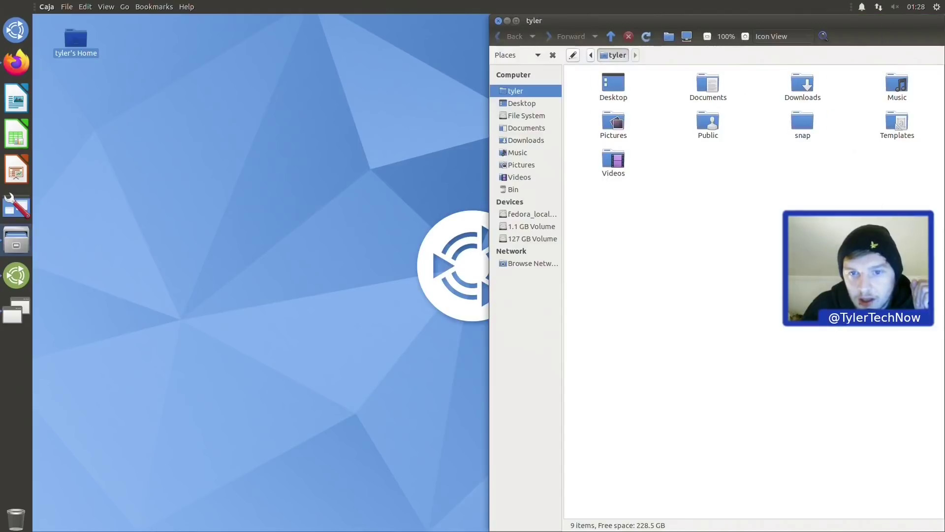
drag(719, 14, 5, 206)
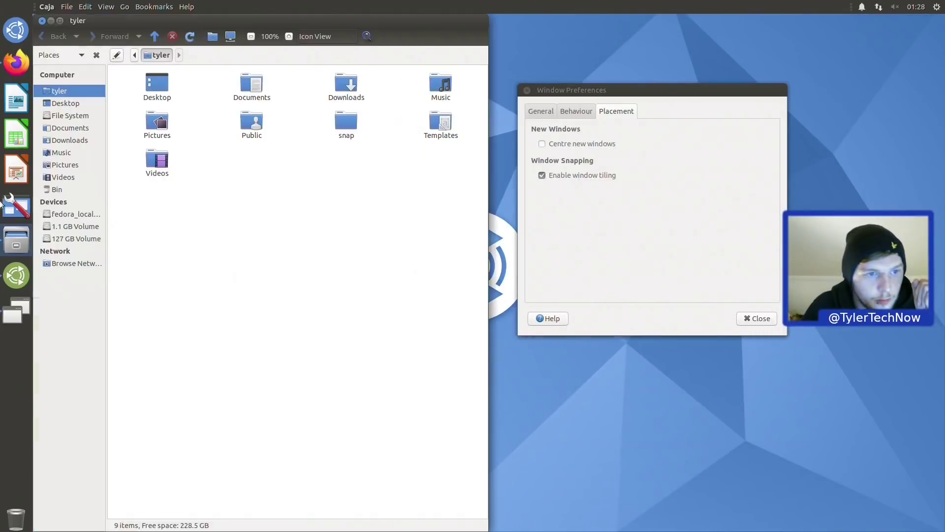
drag(199, 25, 367, 58)
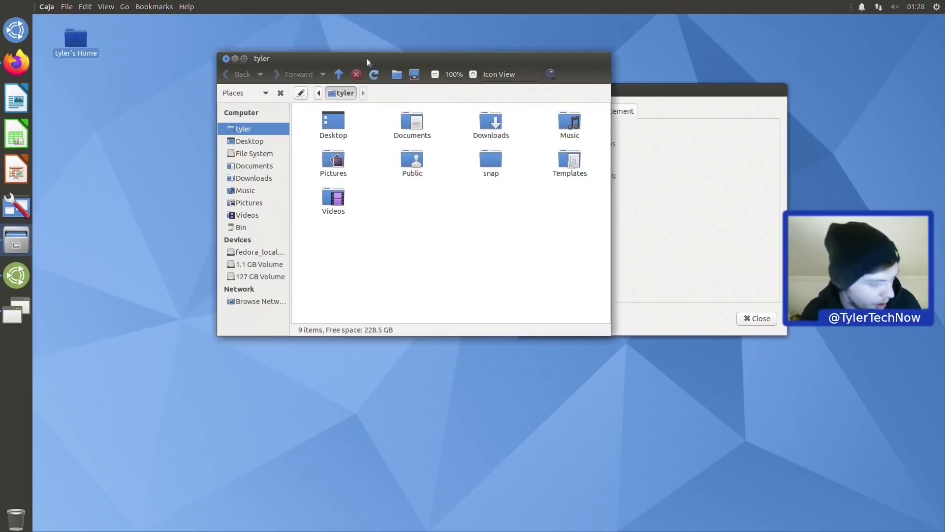
Test keyboard tiling on the home folder window by snapping it to either half of the desktop, maximising it and restoring it
key(super+Right)
key(super+Left)
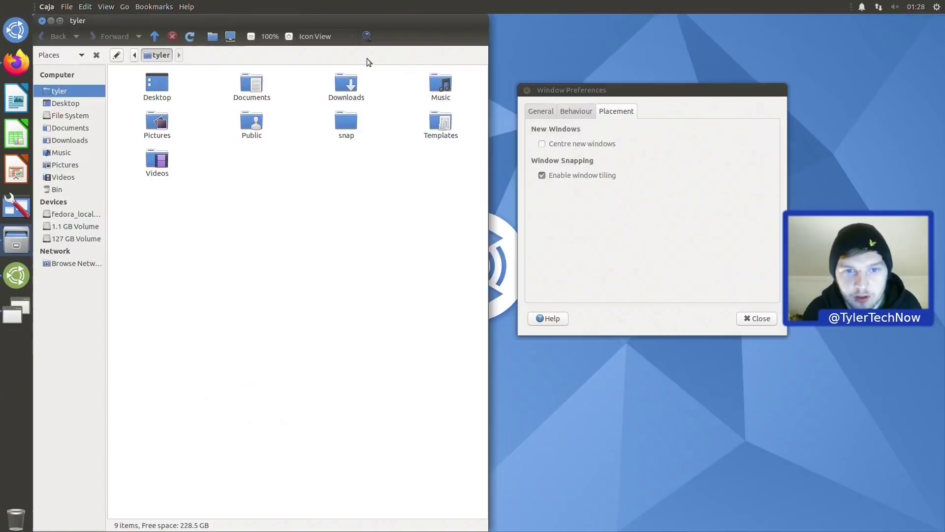
key(super+Right)
key(super+Right)
key(super+Right)
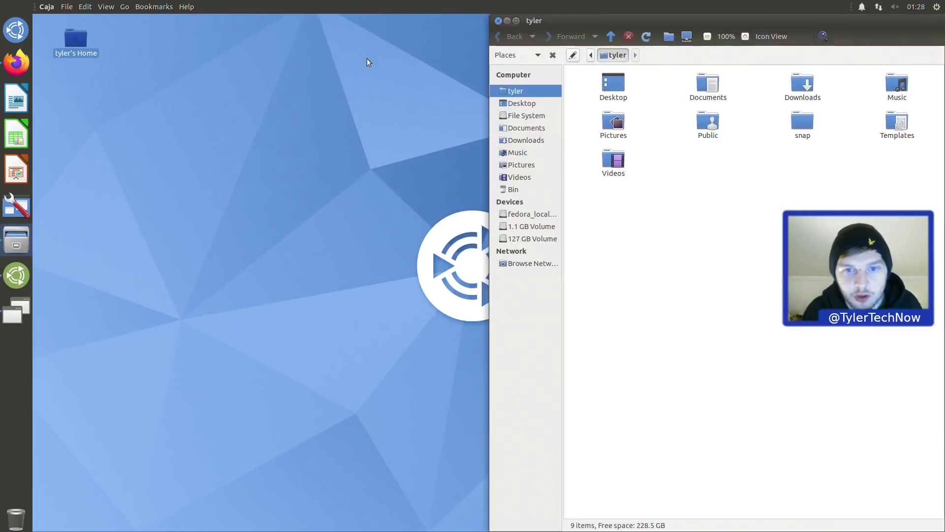
key(super+Right)
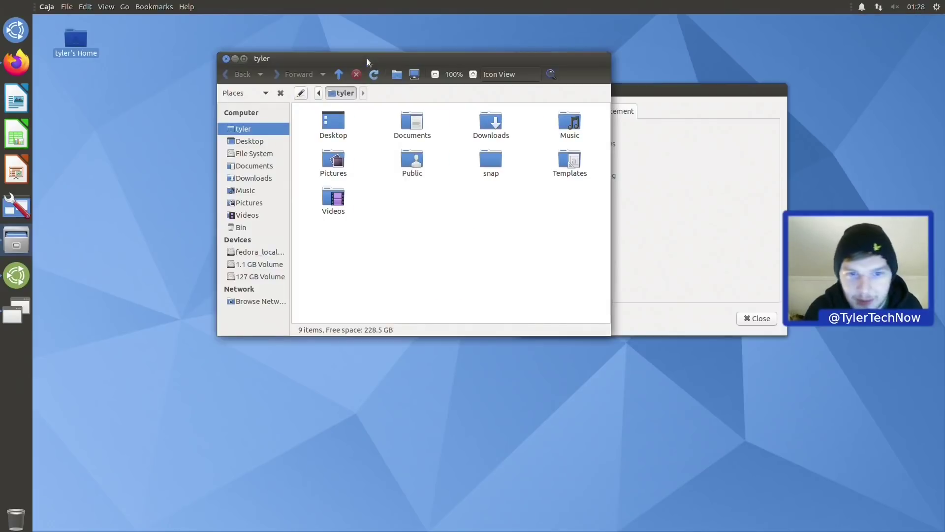
key(super+Up)
key(super+Down)
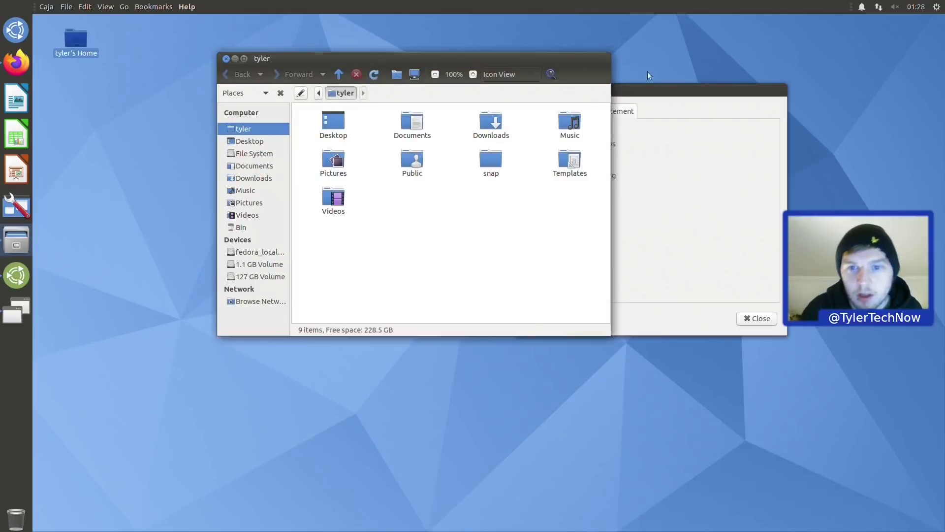
Review the Behaviour and General settings in Window Preferences and close it
click(758, 93)
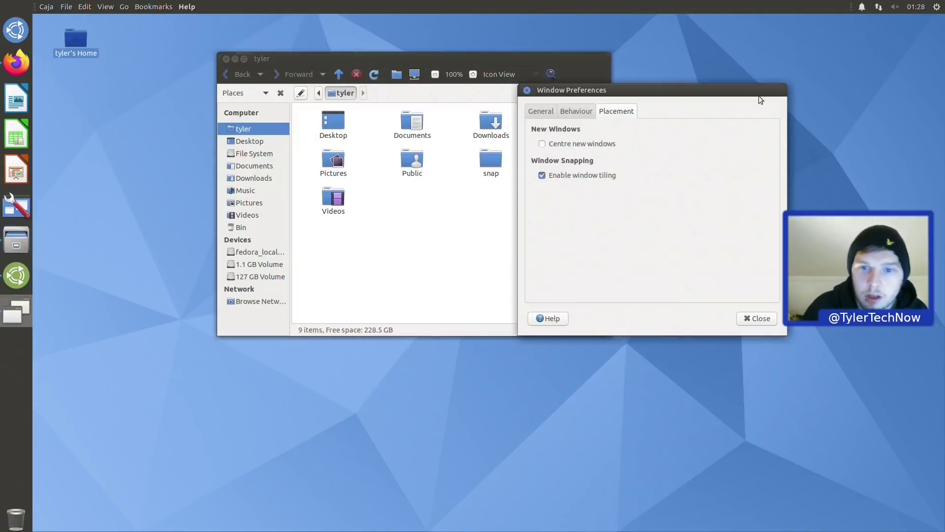
click(576, 111)
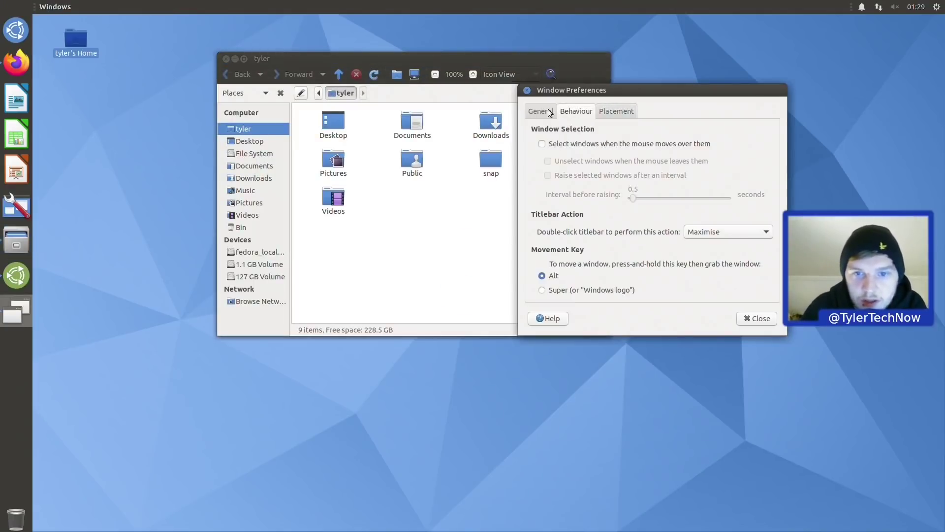
click(540, 111)
click(757, 318)
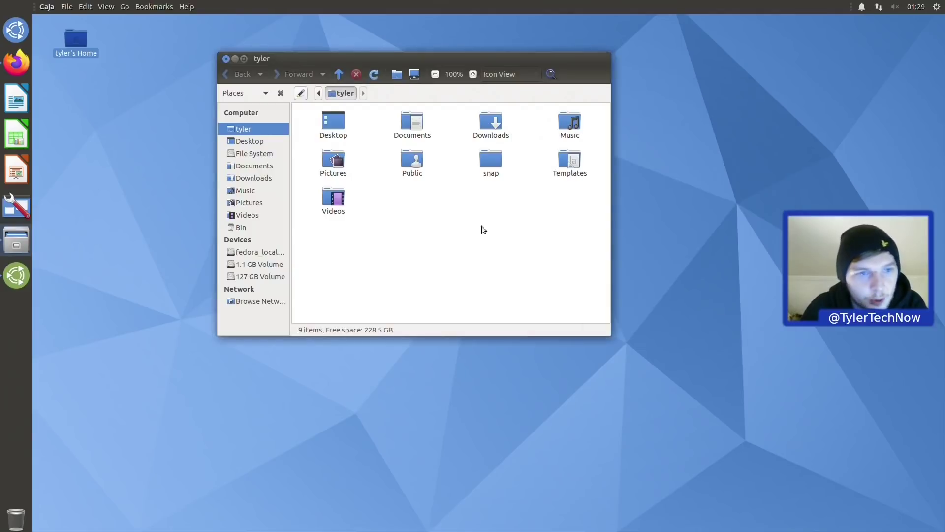
Browse the launcher's Preferences and Sound & Video categories and open Celluloid
click(16, 30)
click(320, 45)
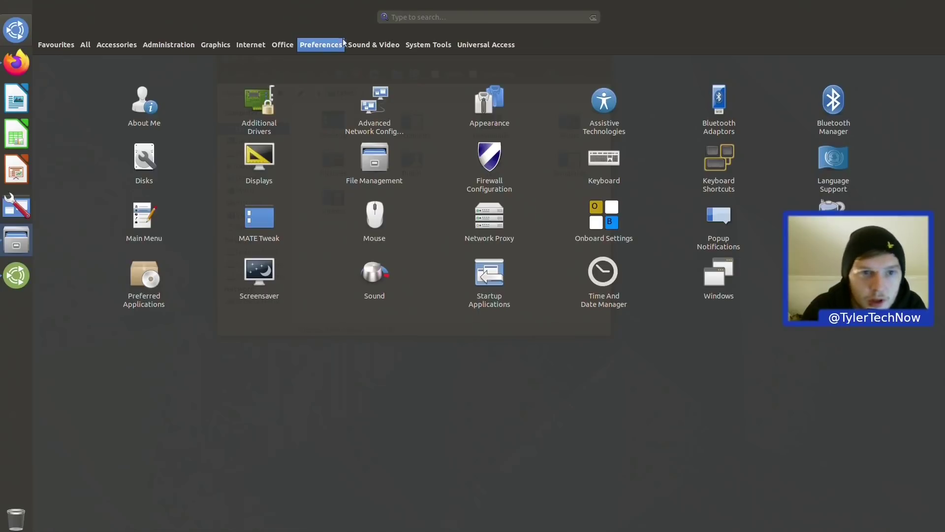
click(370, 45)
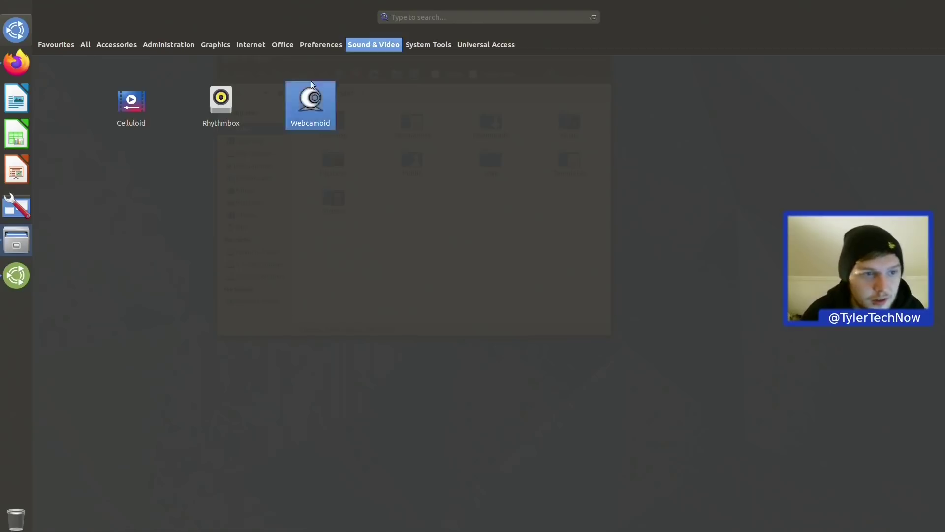
click(138, 109)
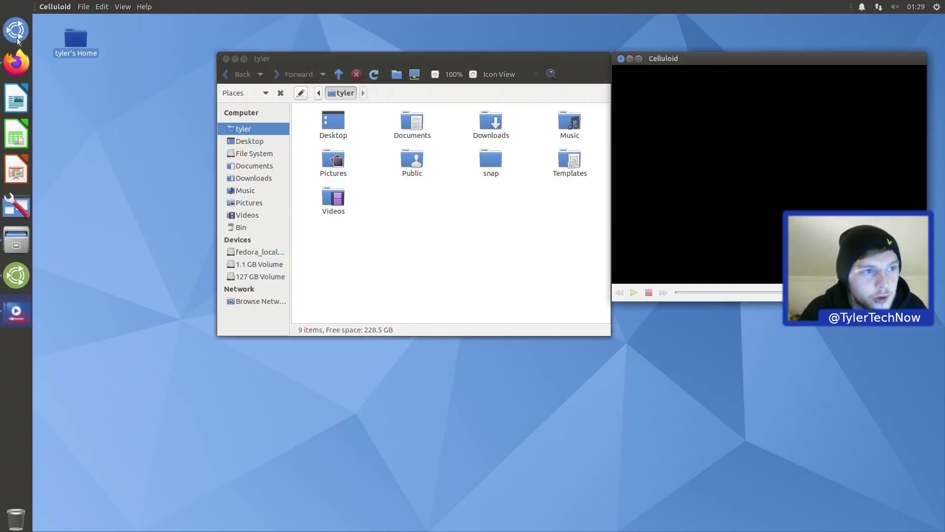
Open Webcamoid from the launcher's Sound & Video category and reposition its window on the desktop
click(15, 30)
click(16, 30)
click(16, 29)
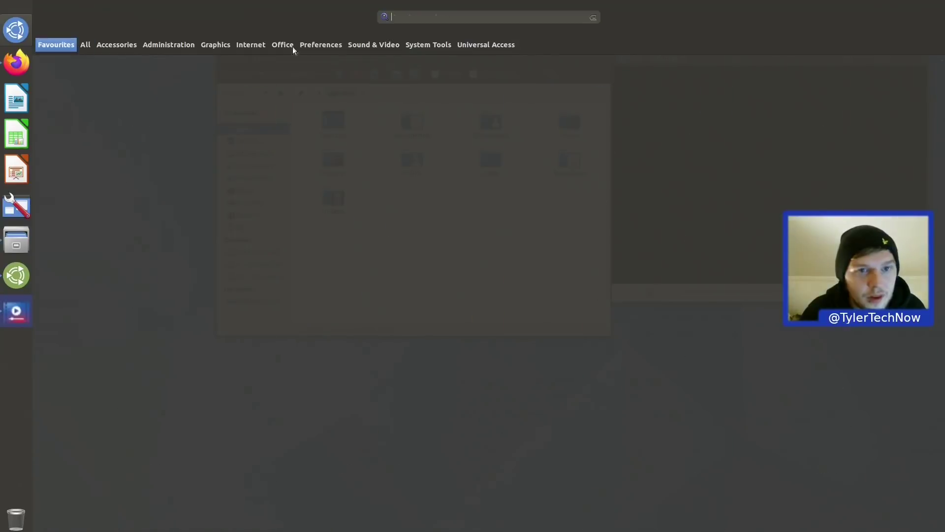
click(373, 45)
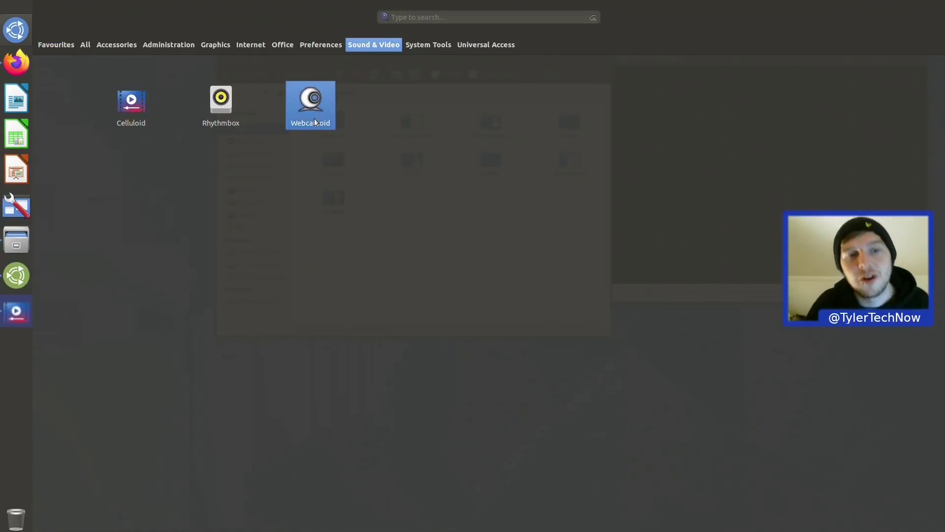
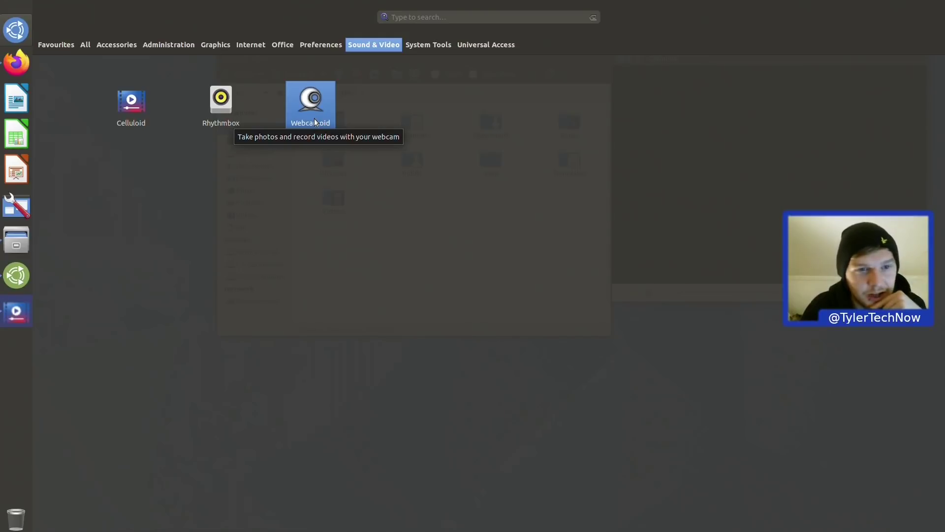
click(315, 119)
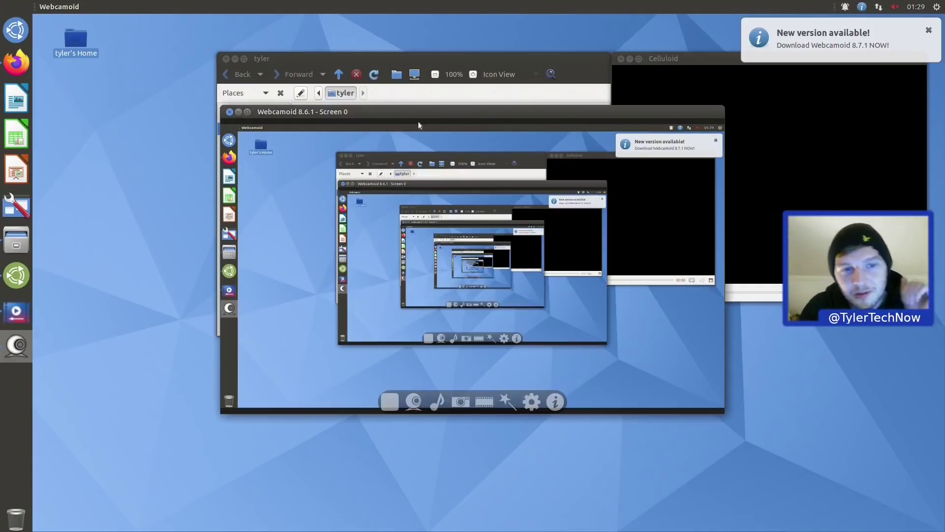
drag(427, 119, 358, 91)
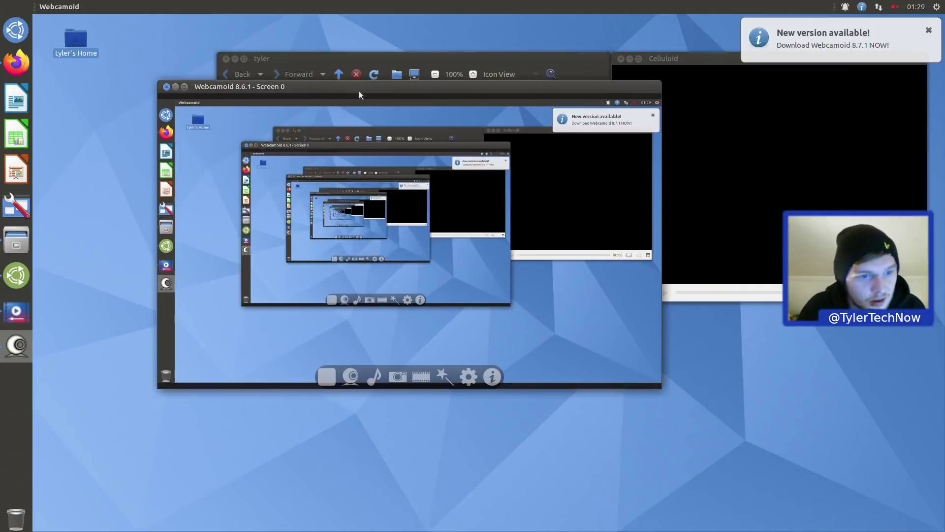
Review the video source settings for Screen 0 and the audio device settings in Webcamoid
click(351, 379)
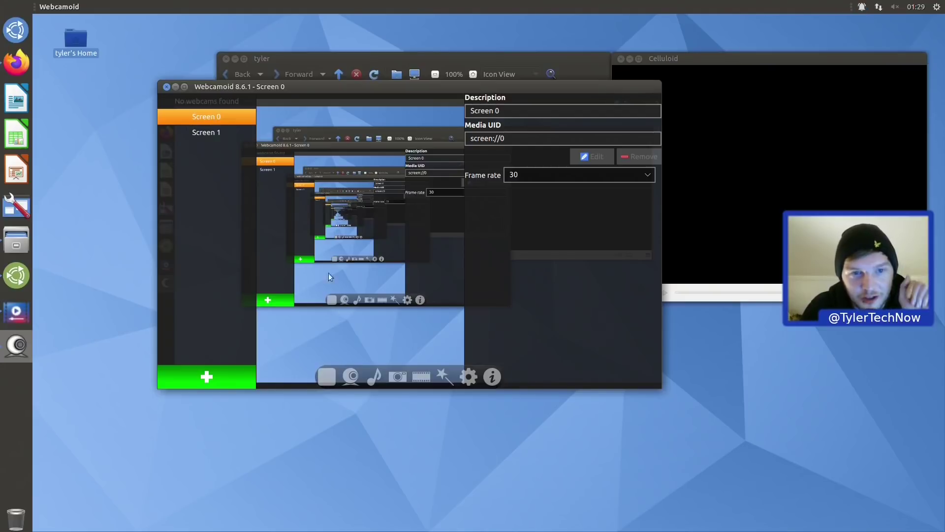
click(376, 381)
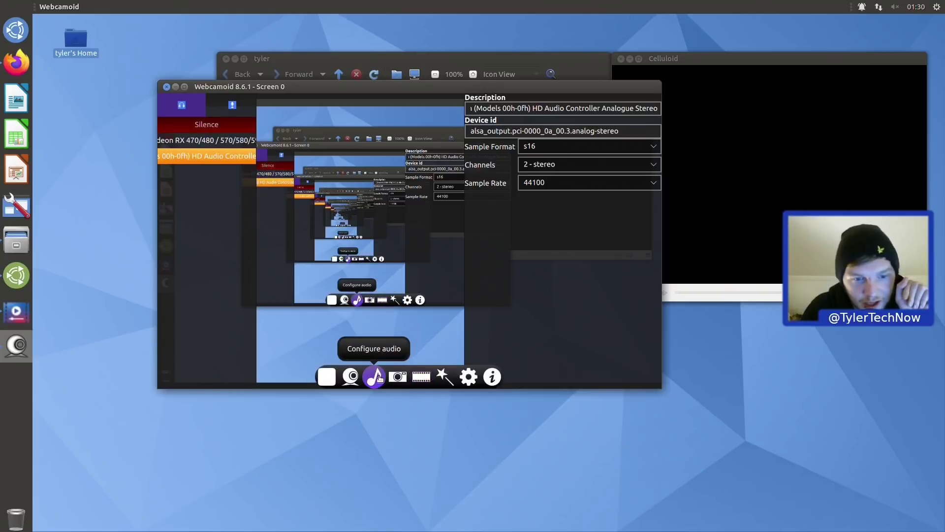
Take a photo of the screen capture and save it as a PNG file in the Pictures folder
click(404, 377)
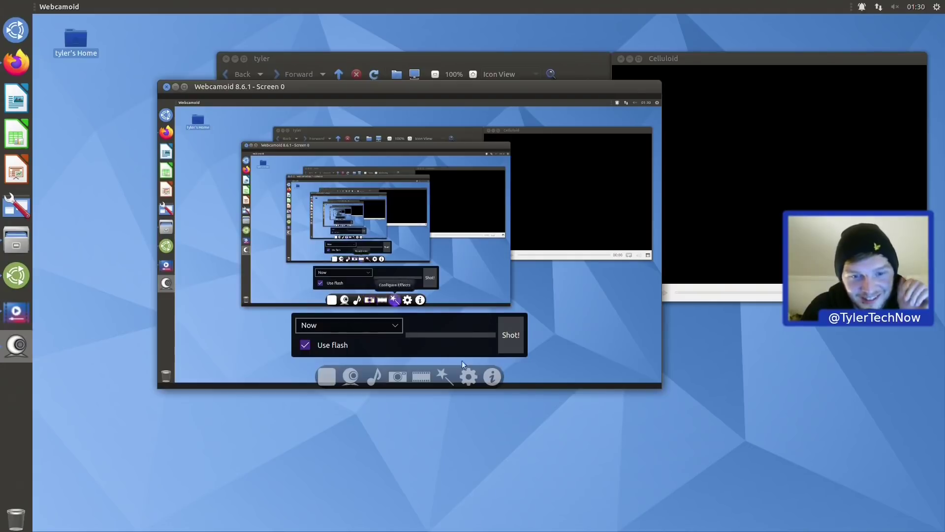
click(512, 335)
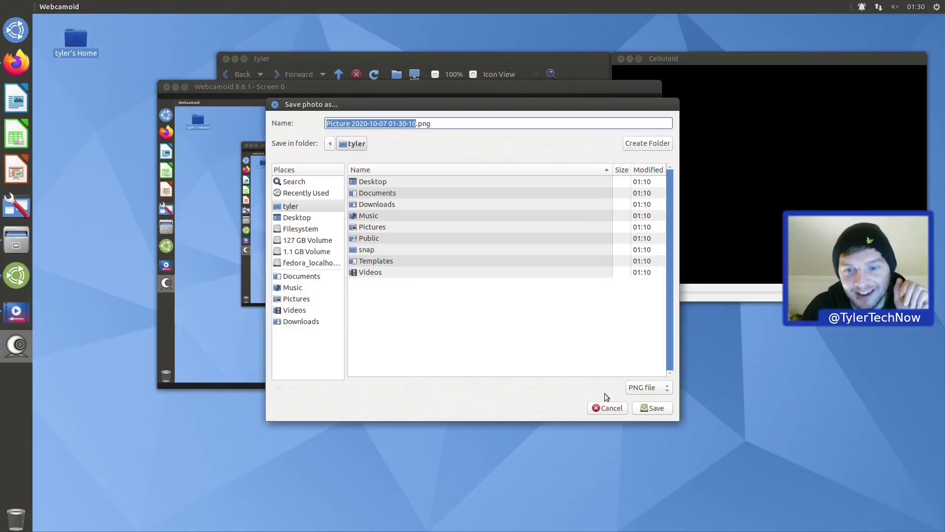
double_click(385, 227)
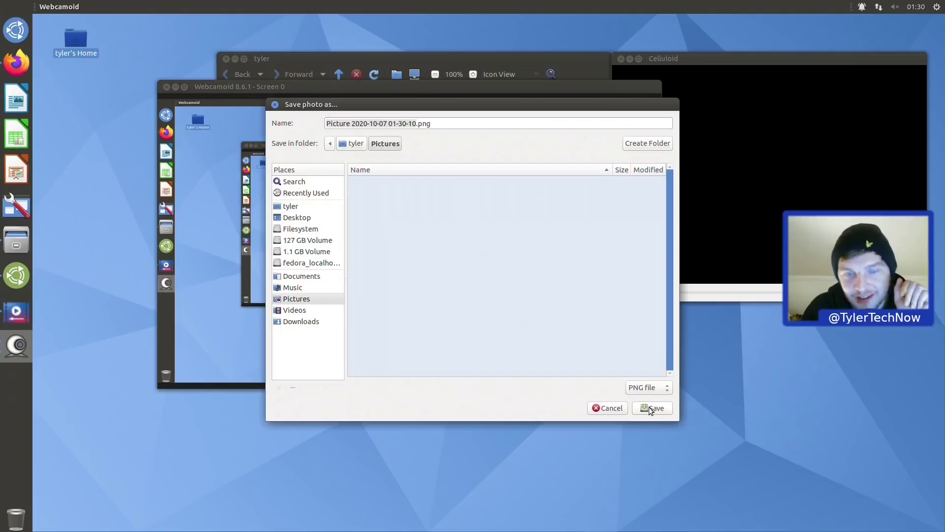
click(648, 409)
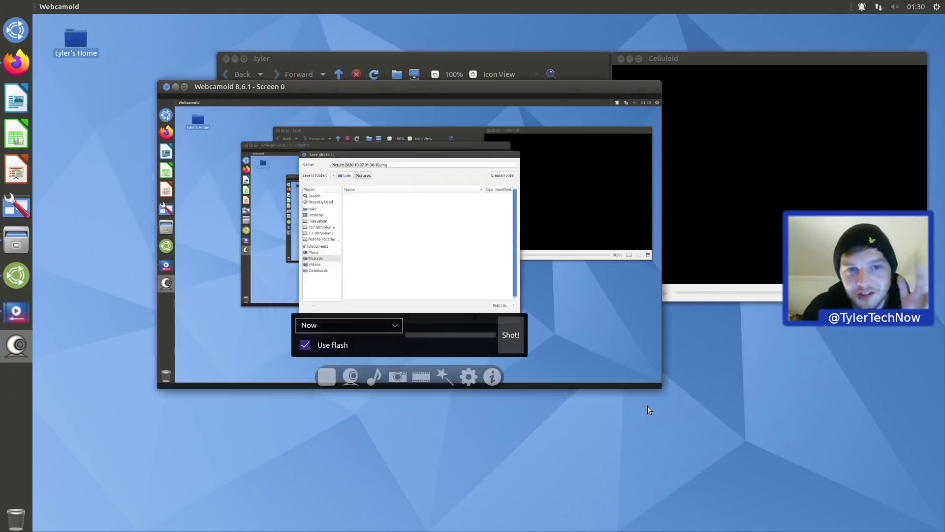
Check the saved picture in the home folder's Pictures directory and close the file manager window
click(345, 58)
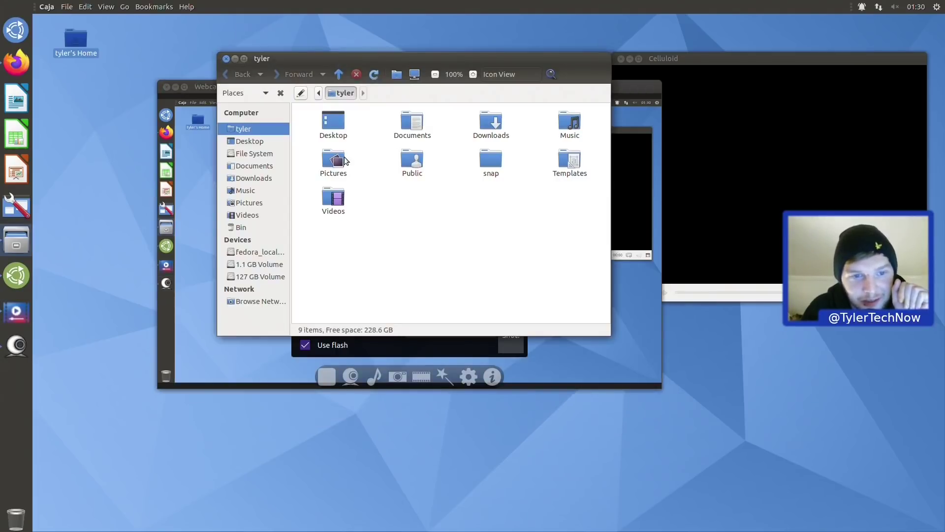
double_click(334, 157)
click(335, 118)
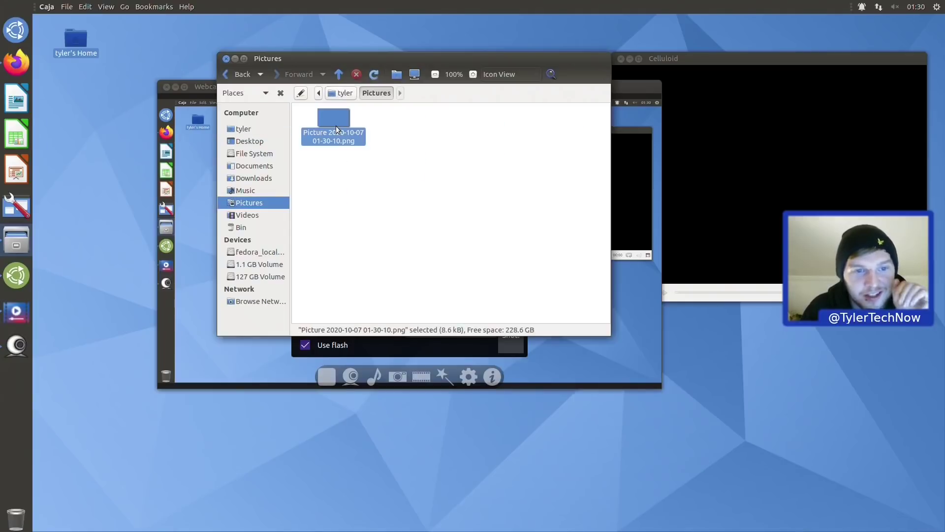
click(226, 58)
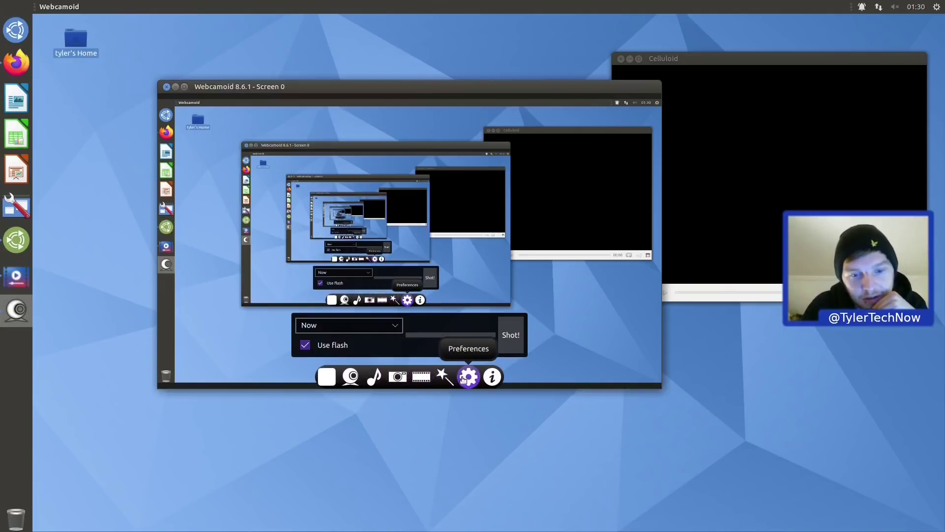
Look through Webcamoid's list of video effects and try the Aging effect
click(446, 378)
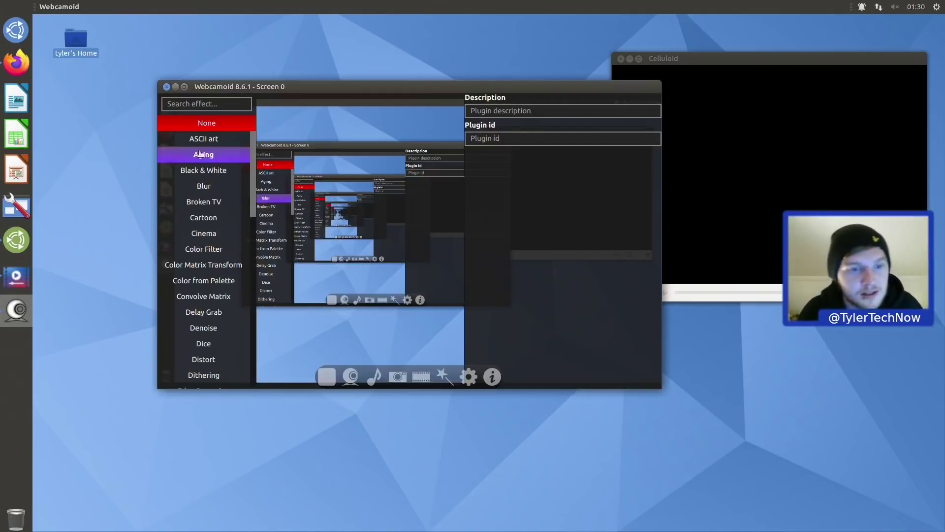
scroll(199, 213, down, 3)
scroll(201, 221, down, 8)
scroll(202, 234, up, 10)
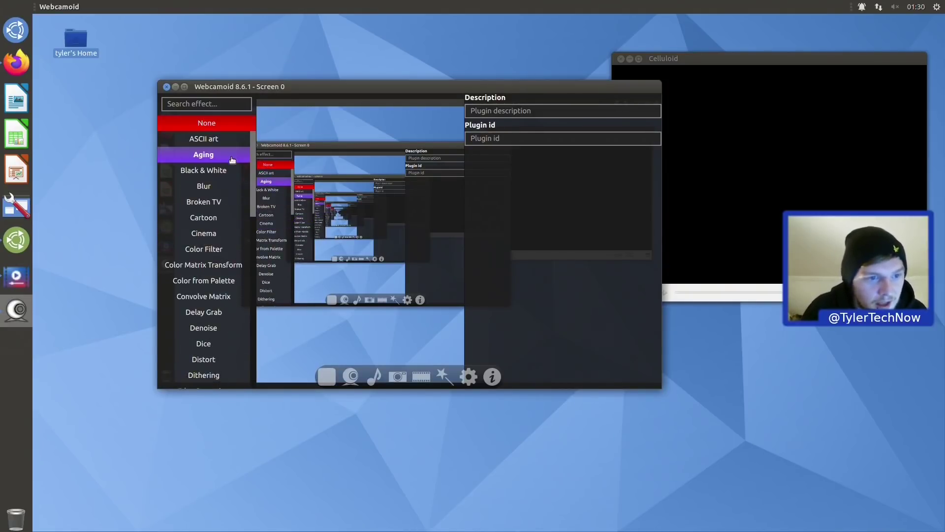
click(221, 160)
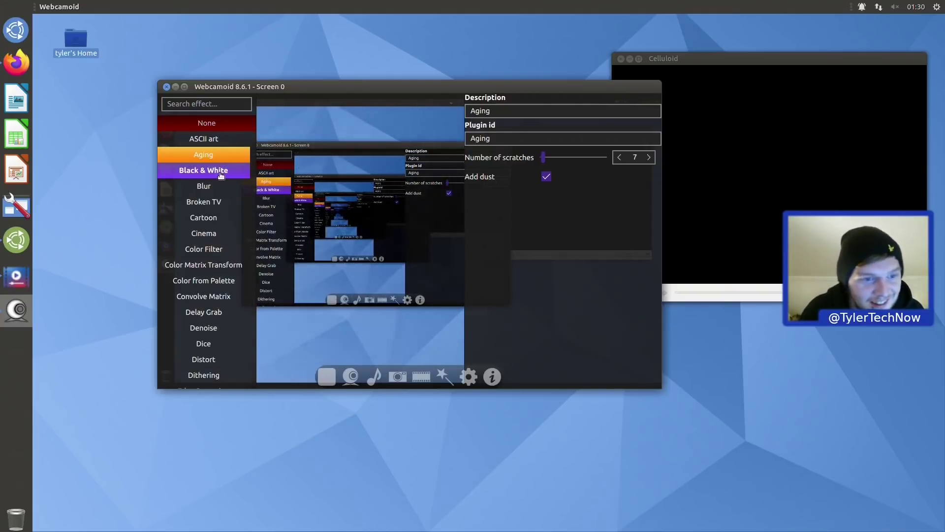
Try the Black & White, Cinema, Color from Palette, Delay Grab and ASCII art effects and reset the effect to None
click(220, 172)
click(221, 233)
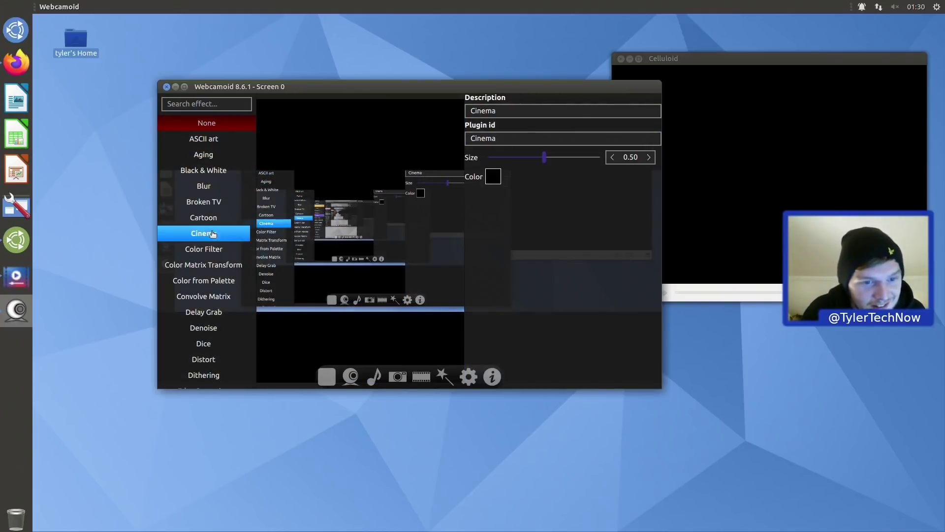
click(209, 278)
click(207, 313)
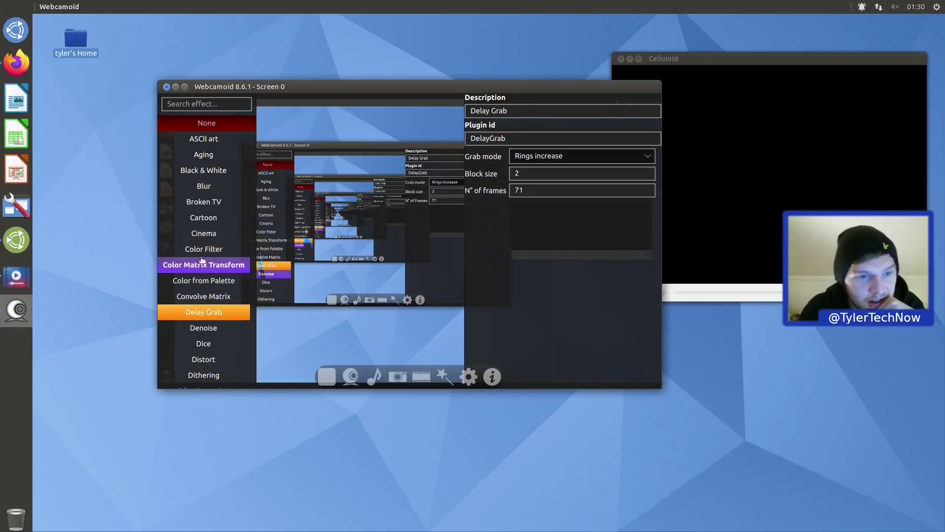
click(204, 138)
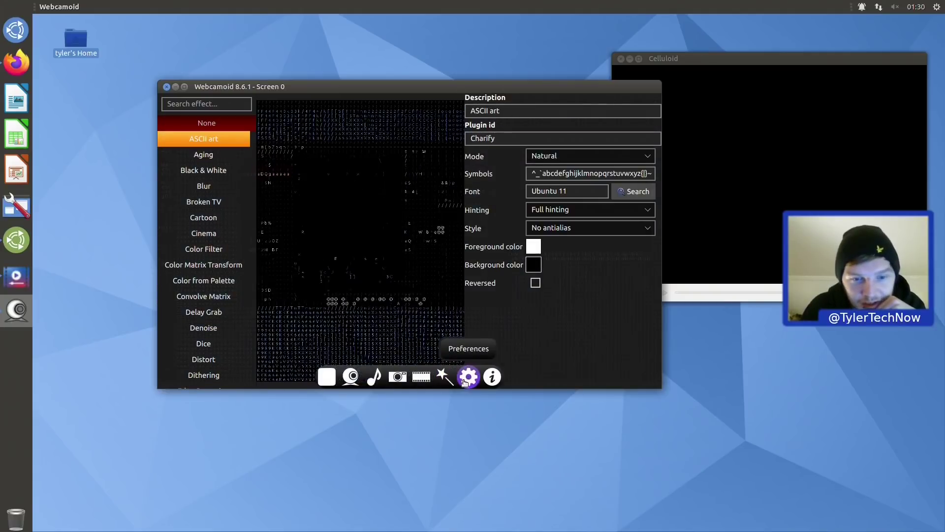
click(220, 172)
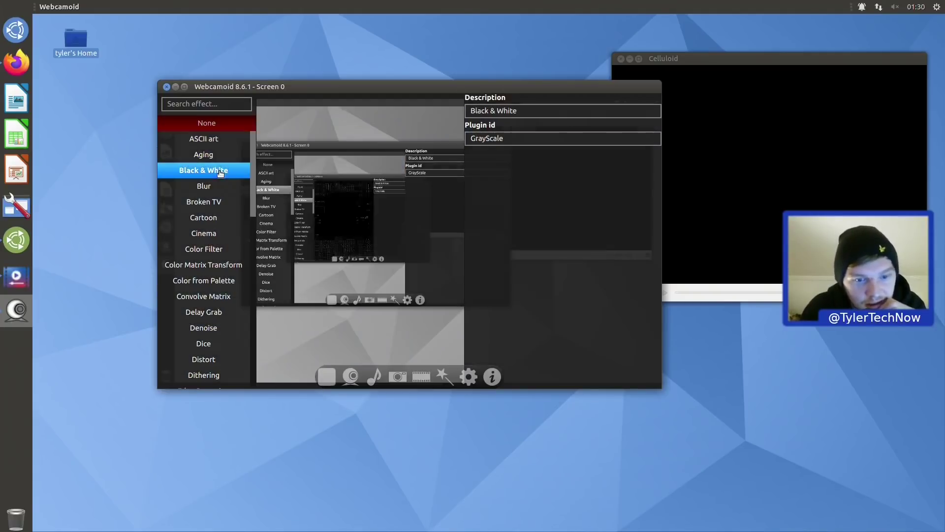
click(207, 123)
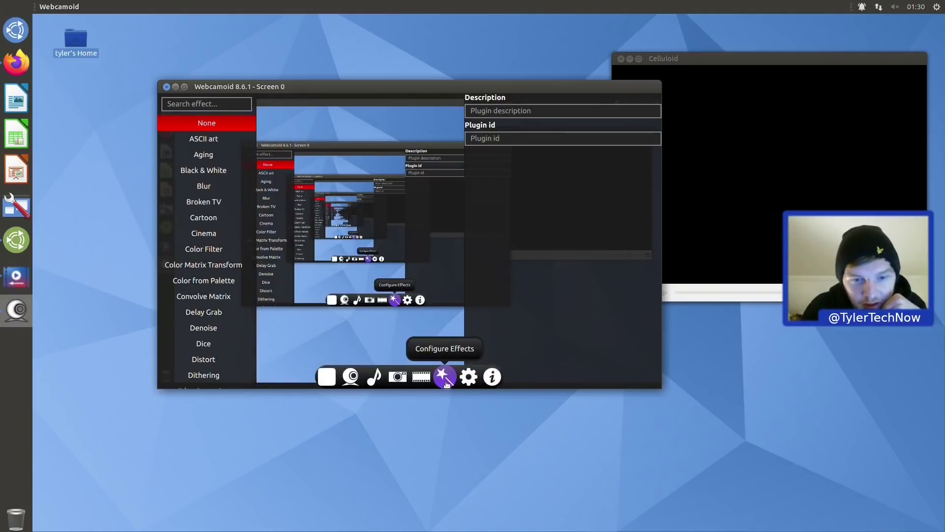
Review Webcamoid's Output and Plugins Configs preferences and examine the available video recording formats
click(470, 378)
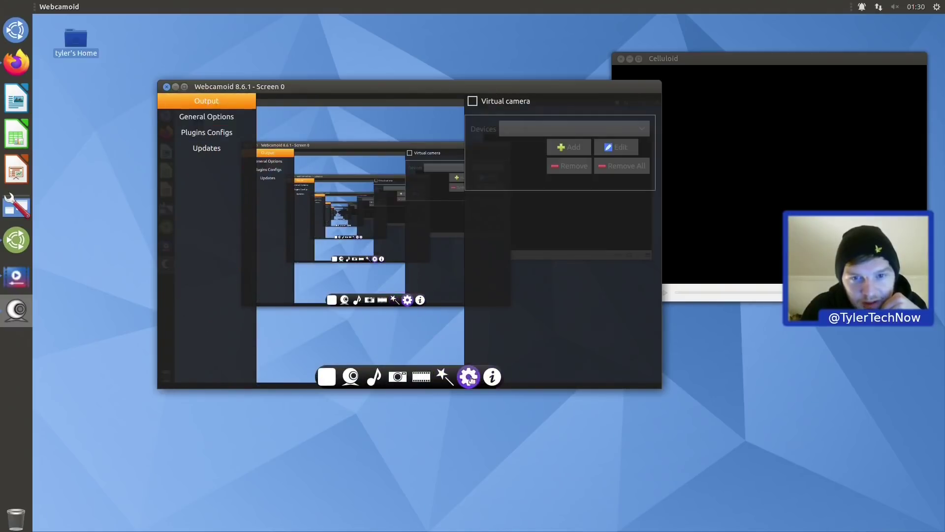
click(215, 136)
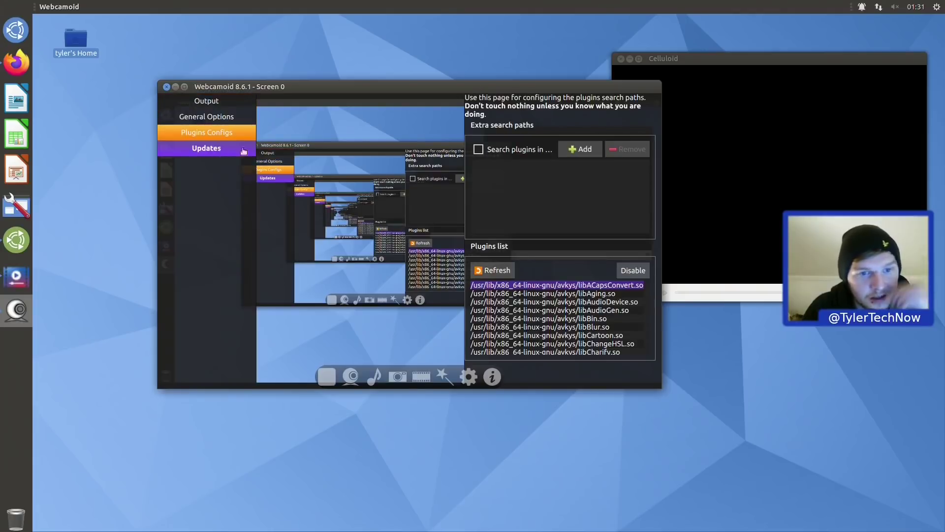
click(417, 379)
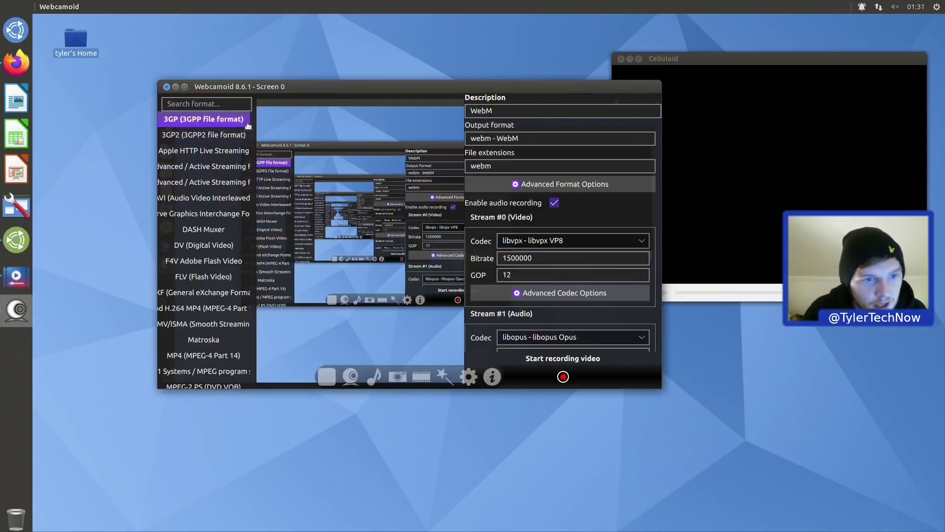
mouse_move(252, 142)
mouse_down()
mouse_move(249, 254)
mouse_move(249, 128)
mouse_up()
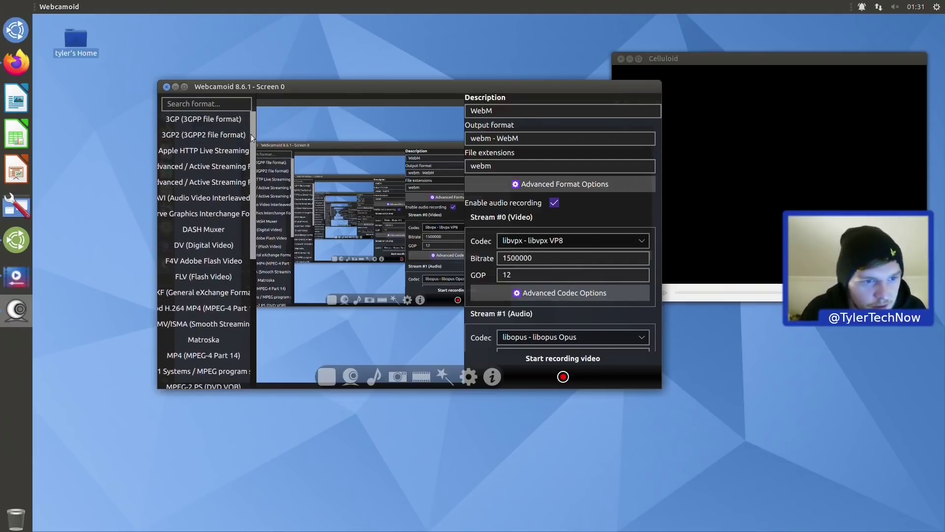
Search the recording formats for mp4 and set the output format to MP4 (MPEG-4 Part 14)
click(217, 100)
text(mp4)
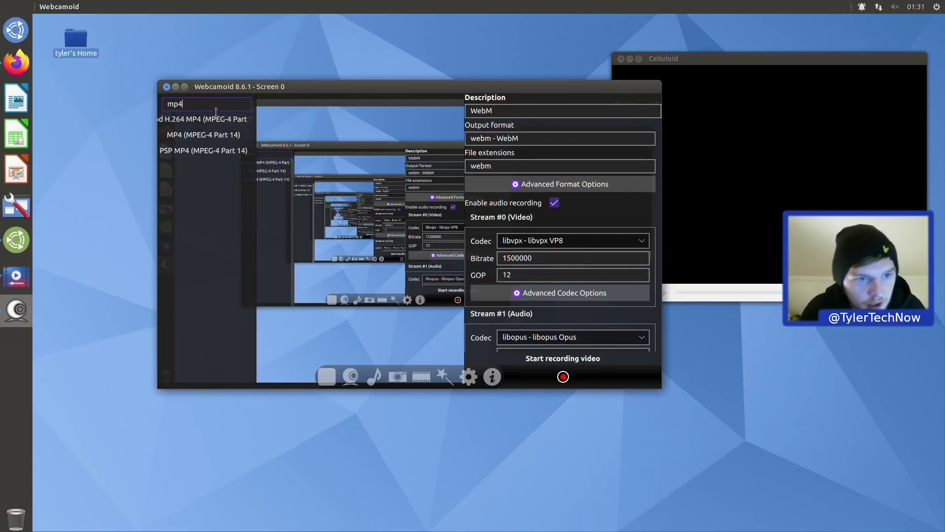
click(204, 119)
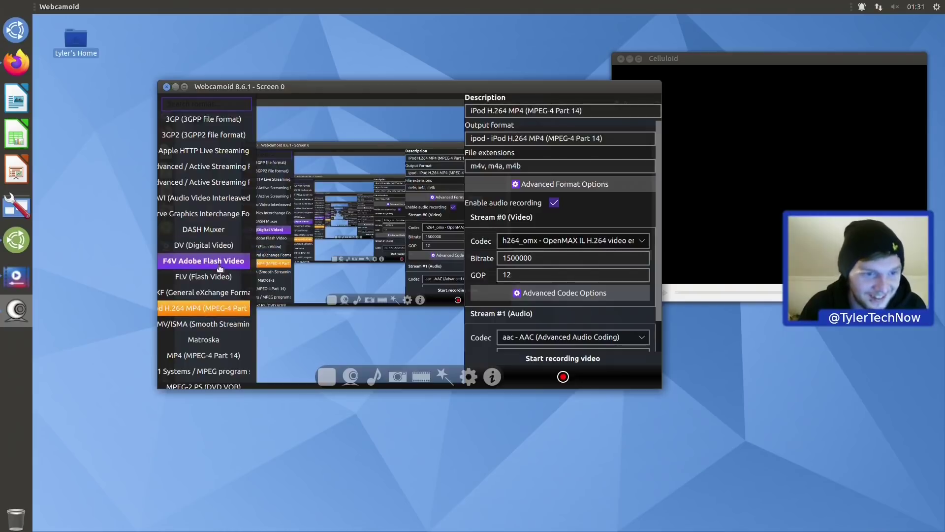
text(mp4)
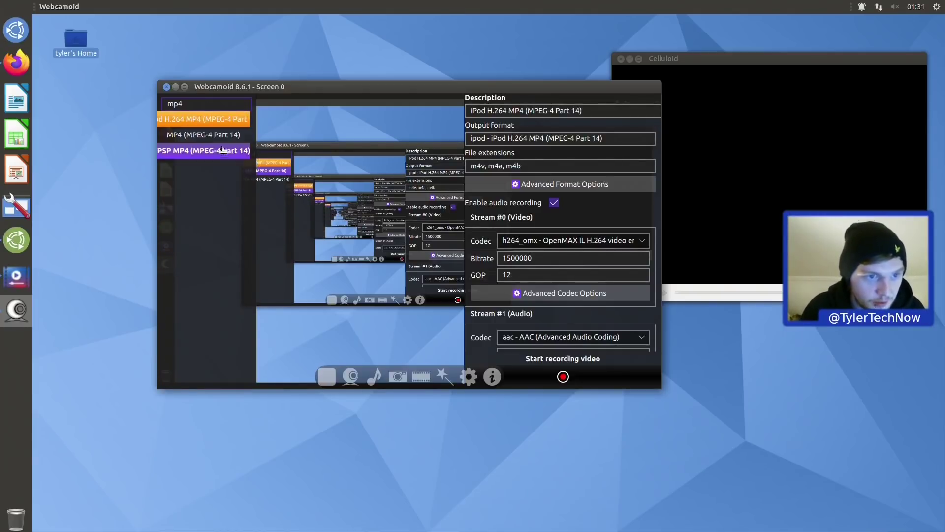
click(205, 138)
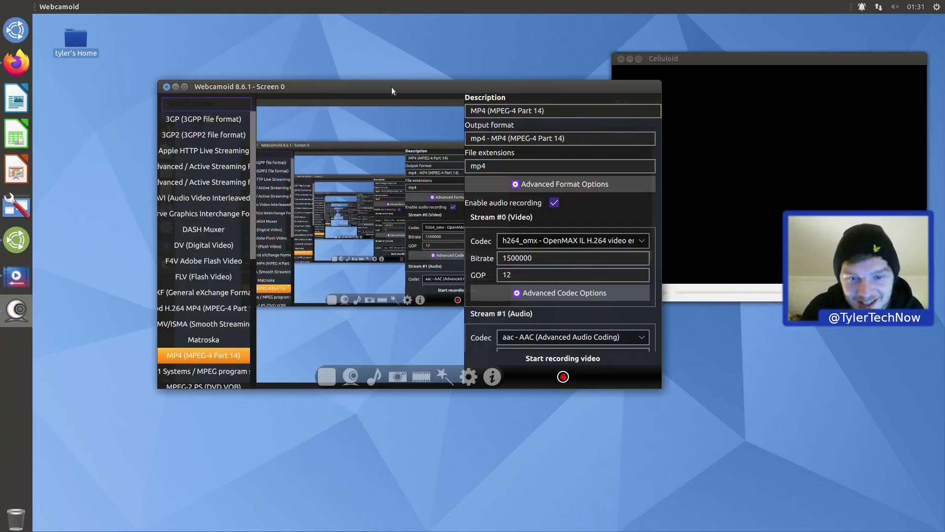
Start a video recording and save it as an MP4 file in the Videos folder
click(562, 377)
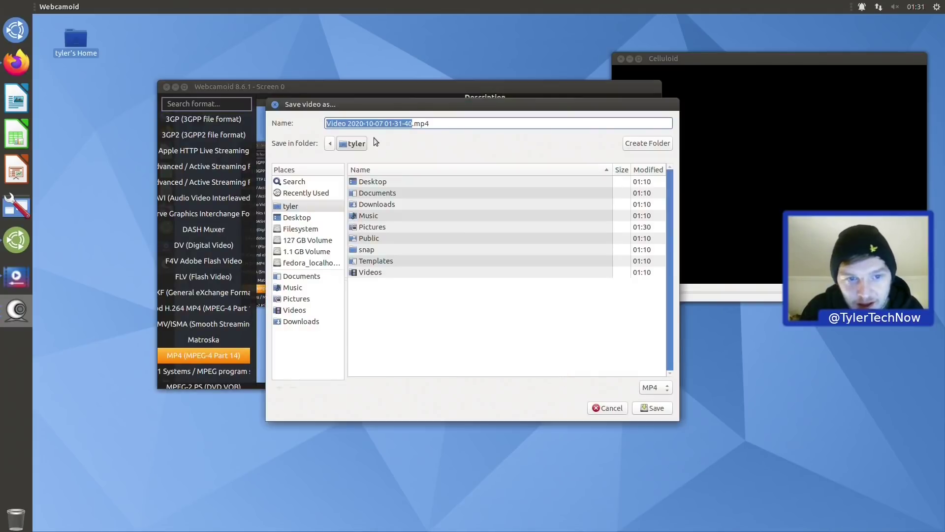
click(375, 230)
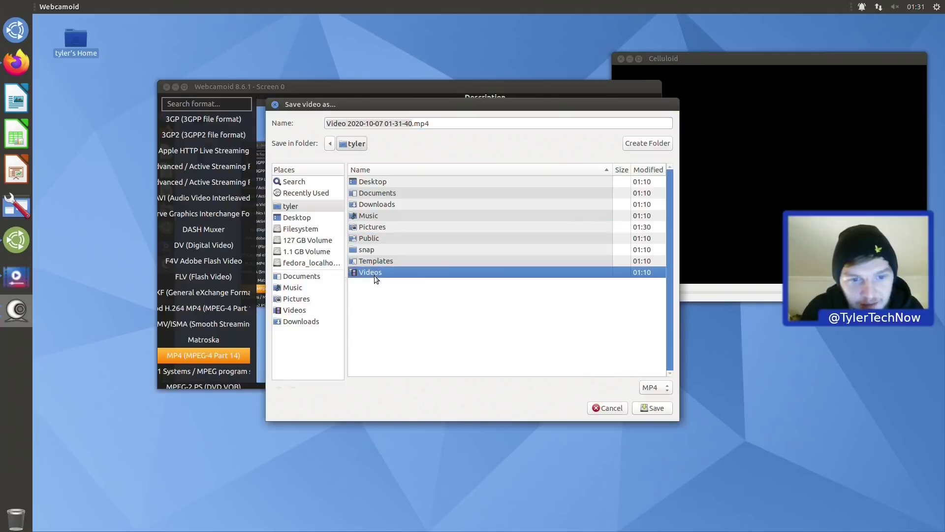
double_click(374, 274)
click(648, 408)
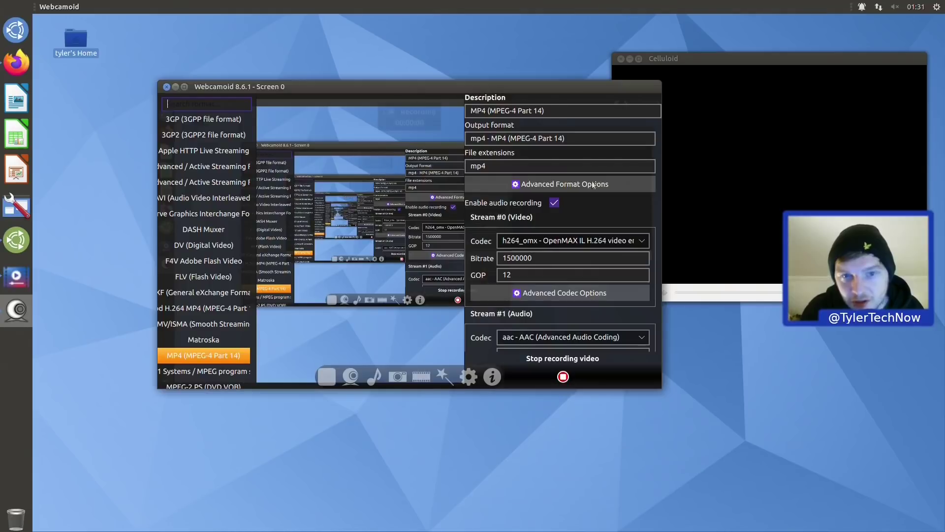
Minimise Webcamoid, move the Celluloid window and open LibreOffice Writer while recording, and bring Webcamoid back to stop the recording
click(177, 87)
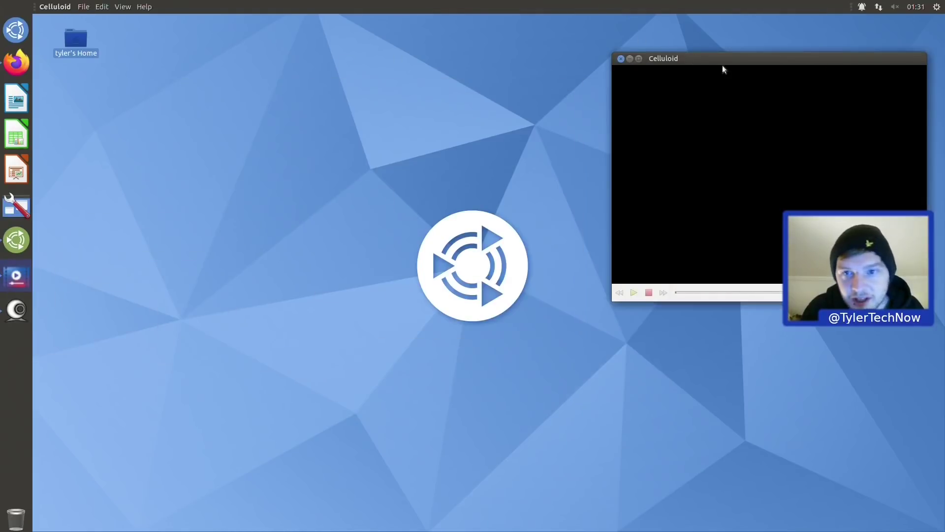
drag(722, 69, 433, 217)
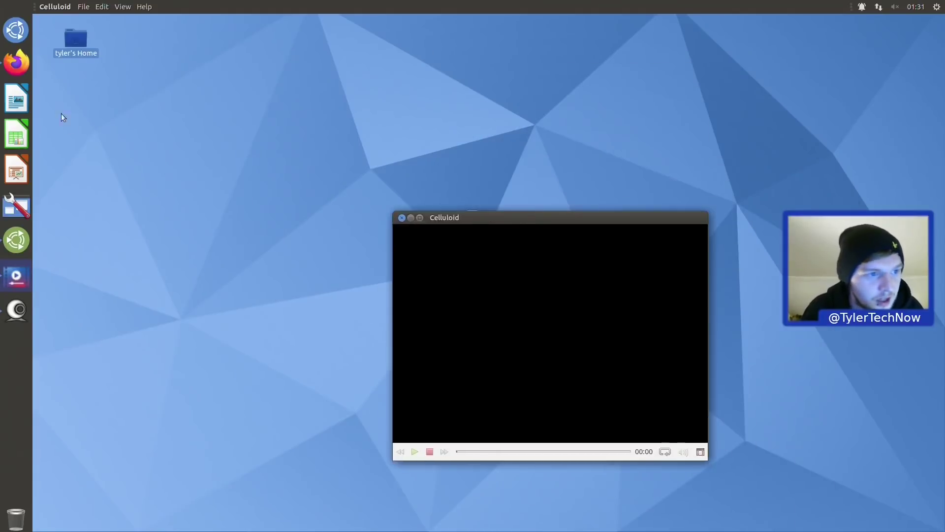
click(25, 101)
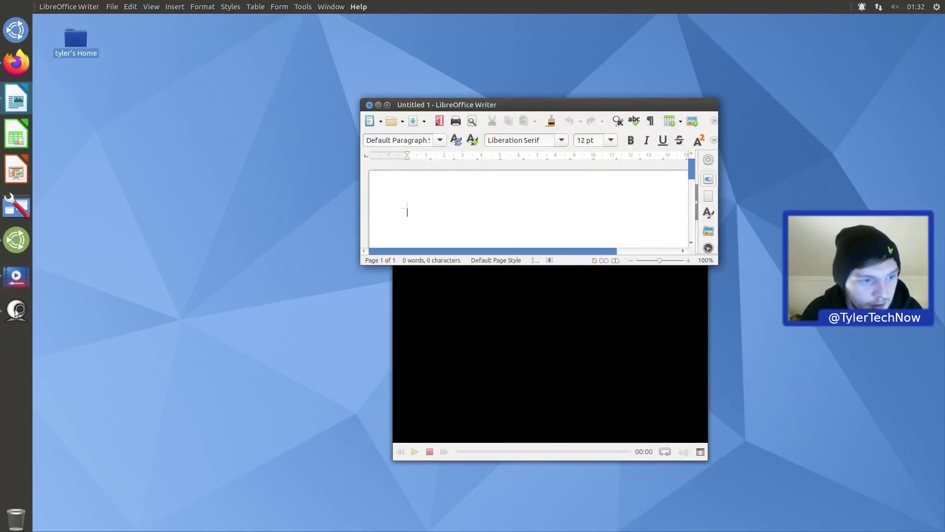
click(16, 310)
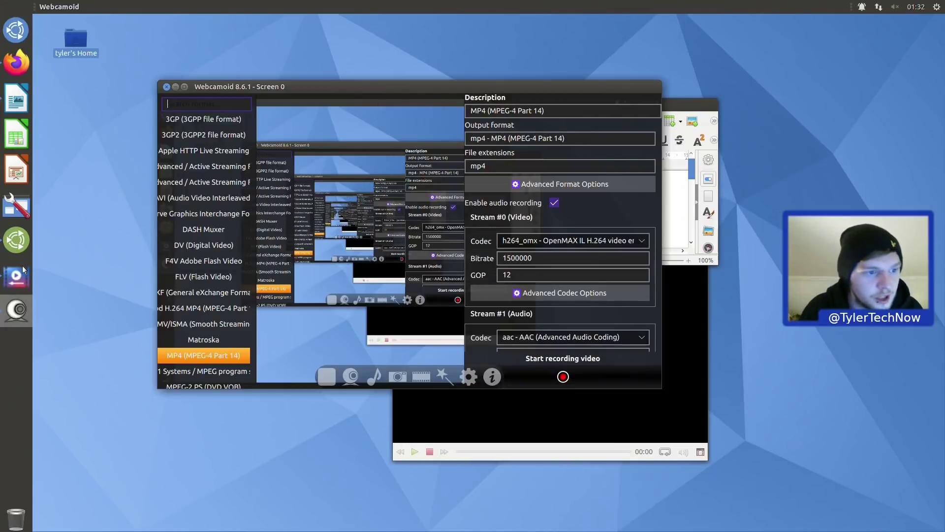
Open the home folder's Videos directory, reposition its window and open the recorded MP4 file
double_click(77, 36)
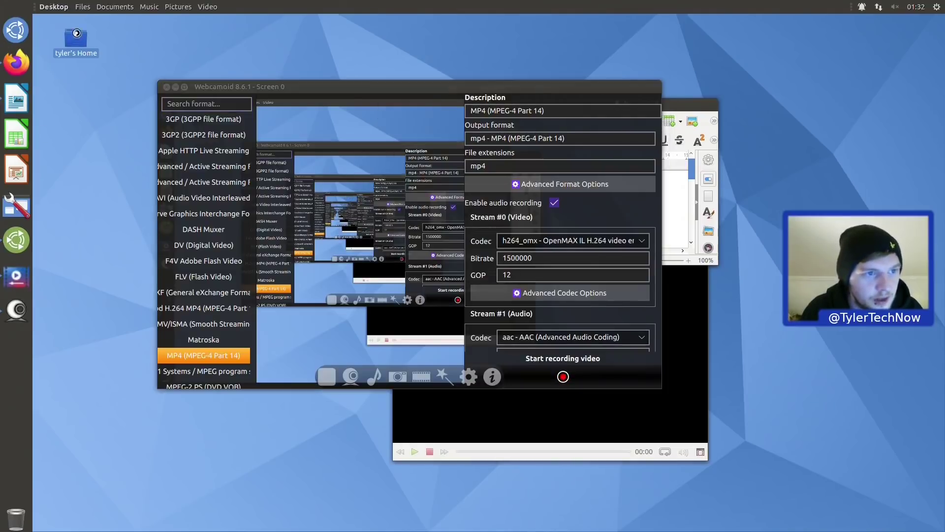
double_click(150, 170)
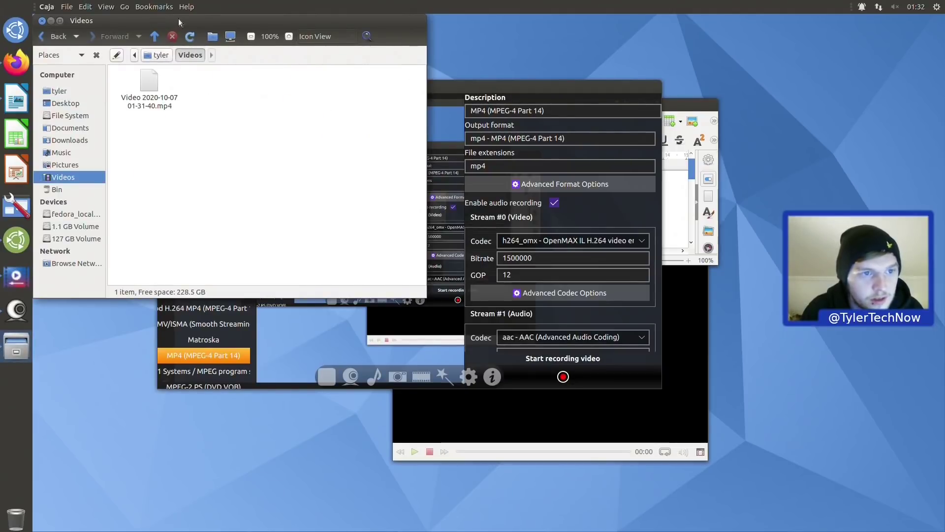
drag(179, 18, 330, 58)
drag(343, 178, 299, 128)
double_click(300, 127)
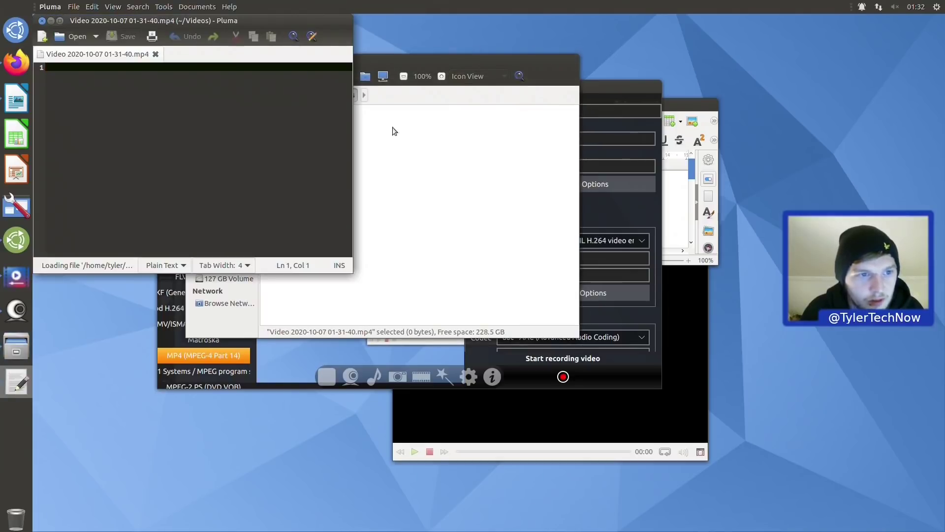
Move and close the Pluma window, and try to open the recorded MP4 file with Celluloid, keeping it remembered for this file type
drag(235, 21, 481, 129)
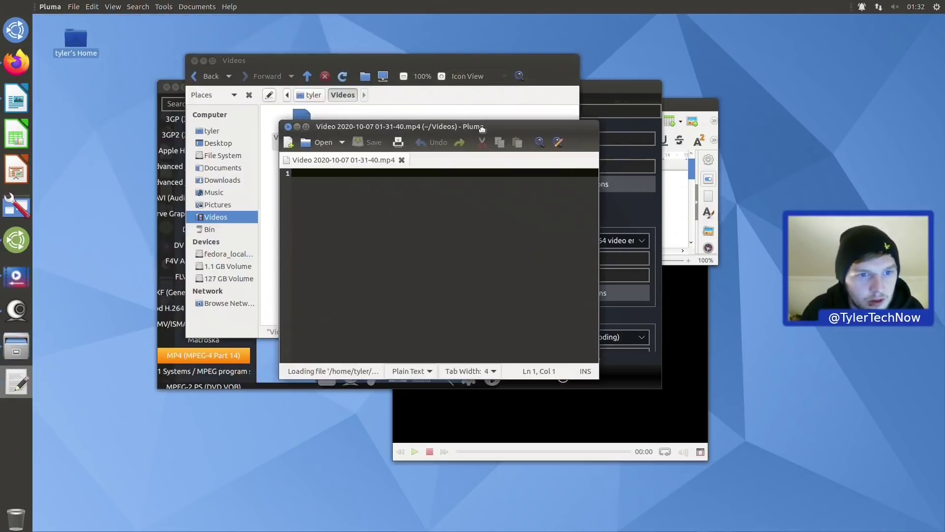
click(288, 127)
right_click(309, 139)
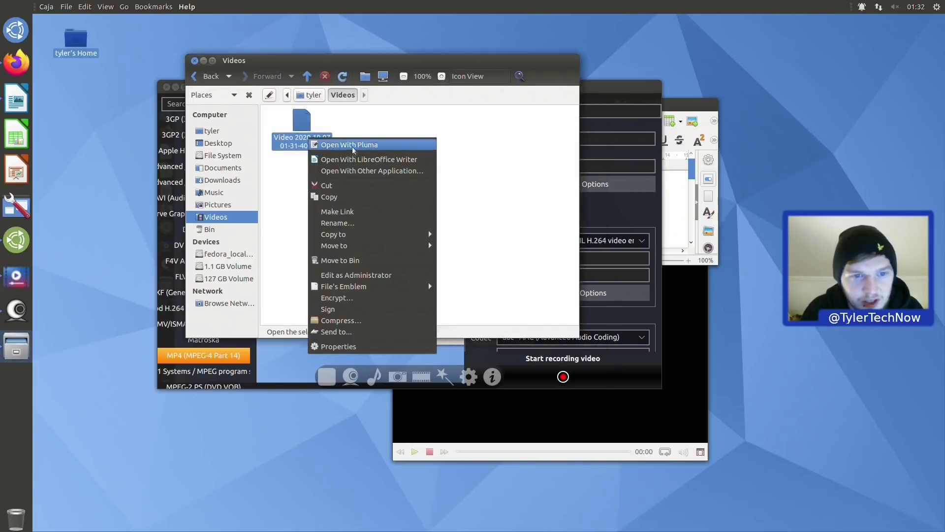
click(357, 176)
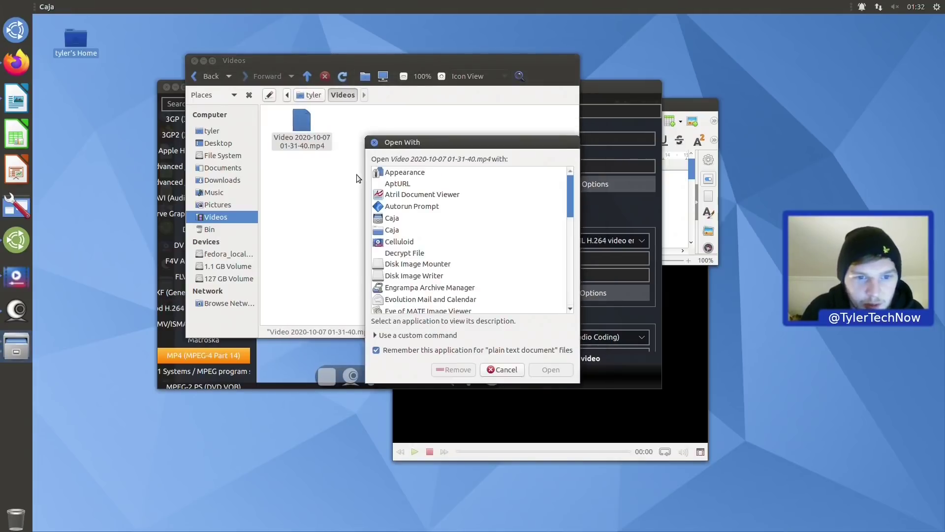
click(407, 241)
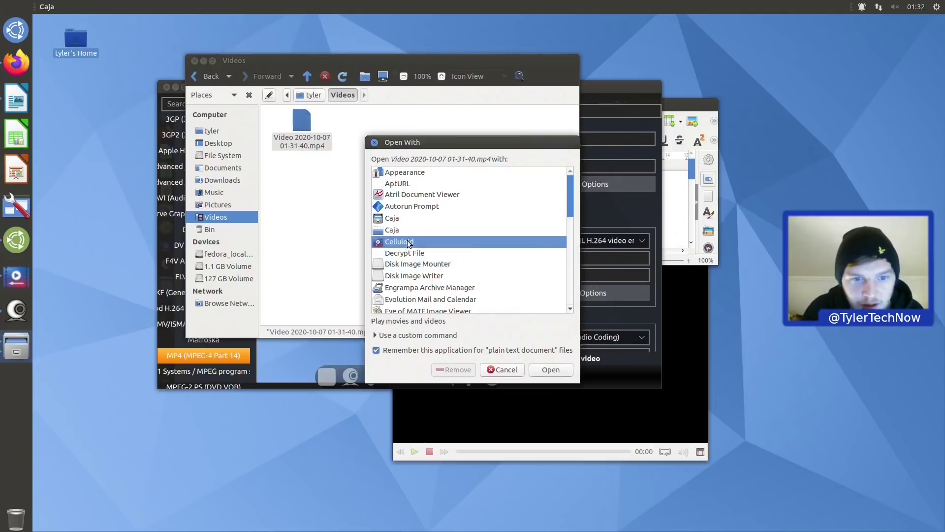
click(545, 373)
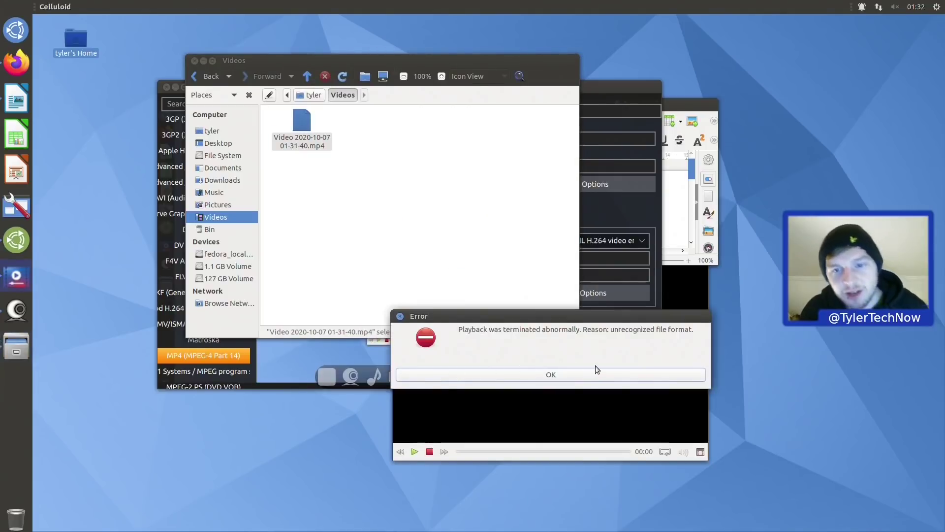
click(583, 374)
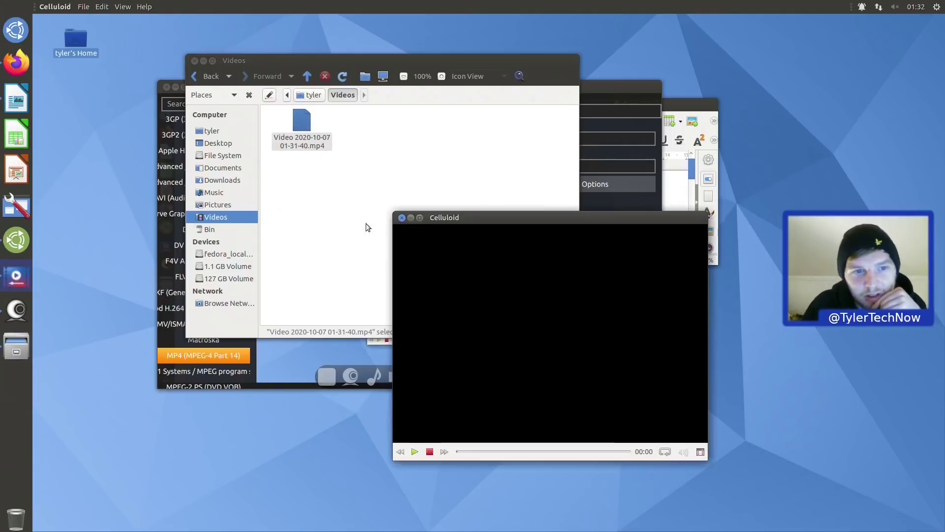
Close the Videos folder window and the Celluloid player
right_click(309, 139)
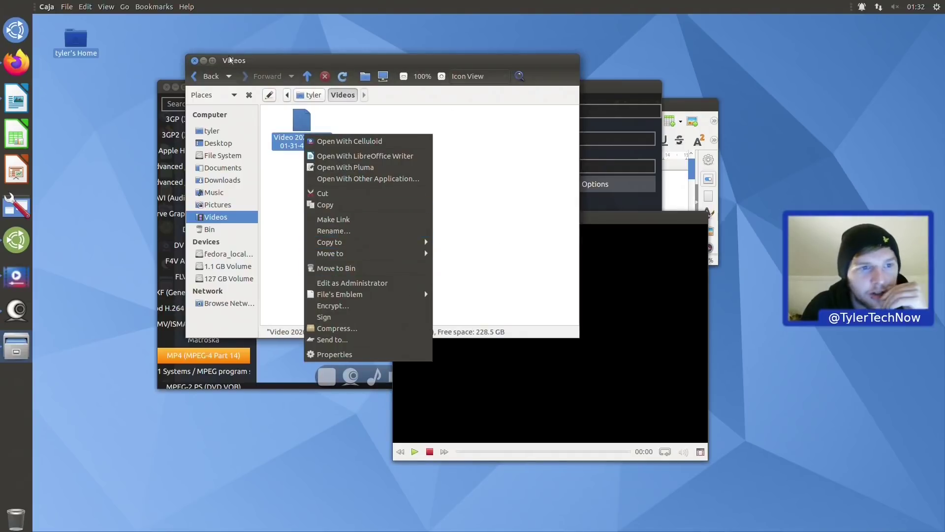
click(193, 58)
click(194, 61)
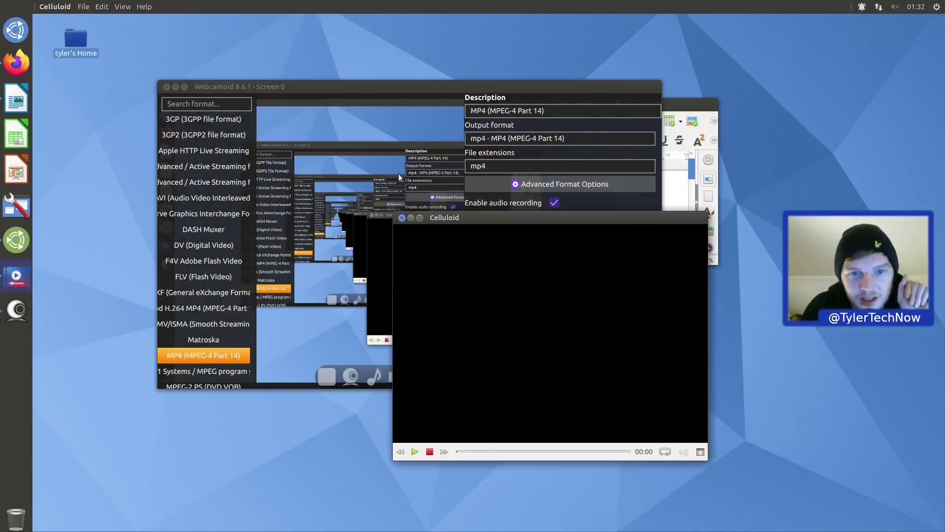
click(402, 218)
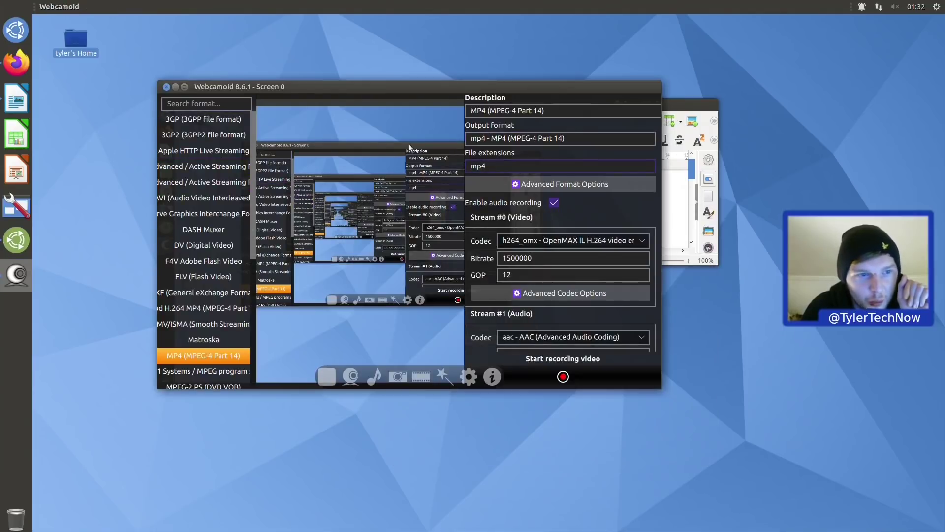
Search Webcamoid's recording formats for web and set the output format to WebM
click(213, 102)
text(web)
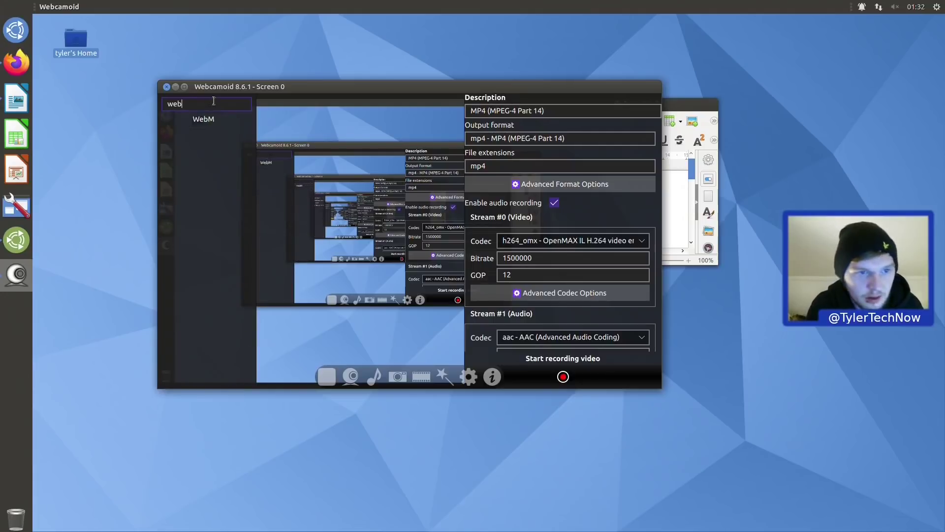
click(209, 118)
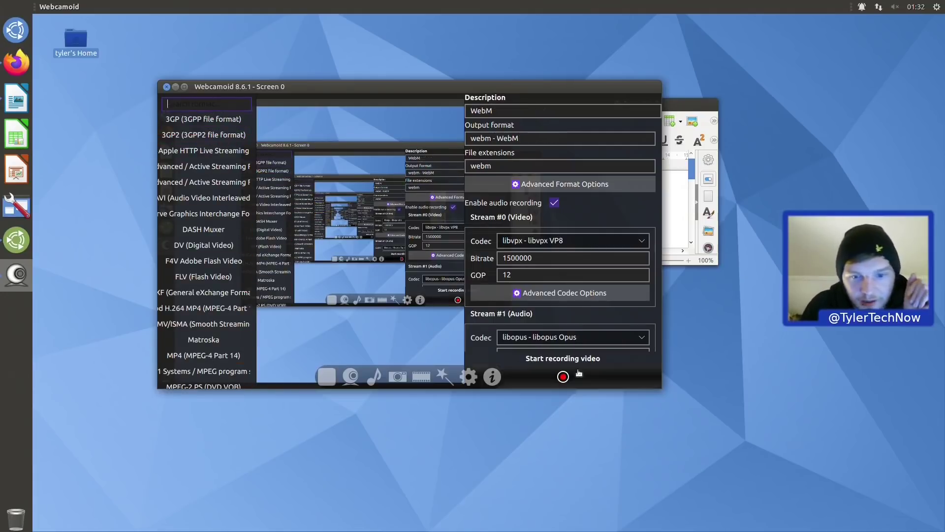
Start a video recording and save it as tst.webm in the home folder
click(563, 377)
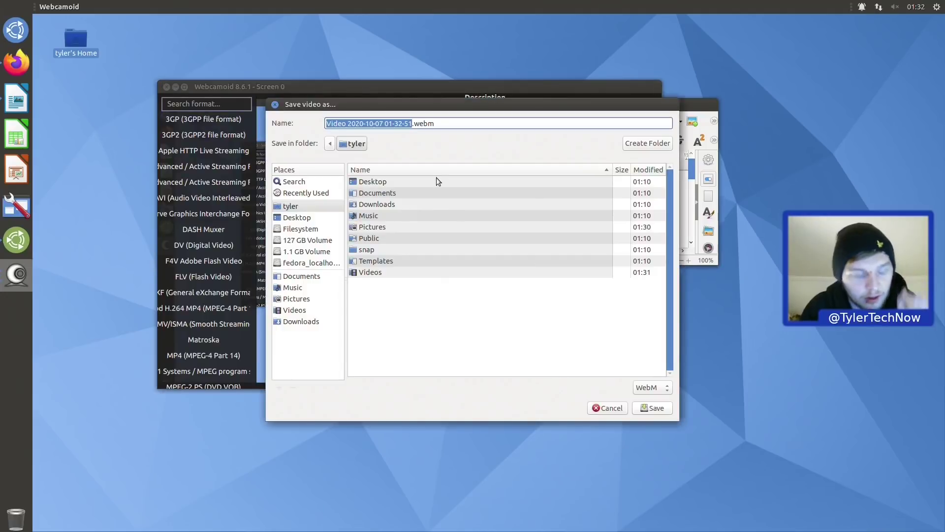
text(tst)
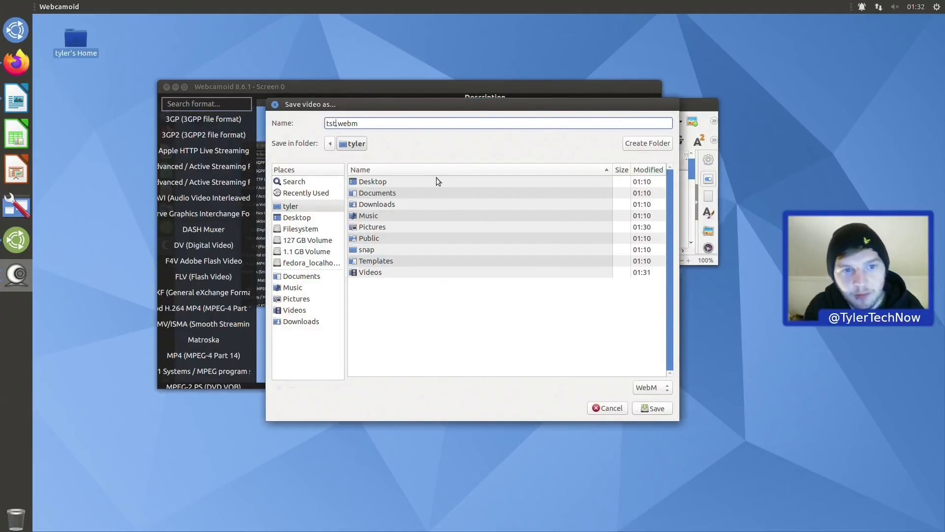
key(Return)
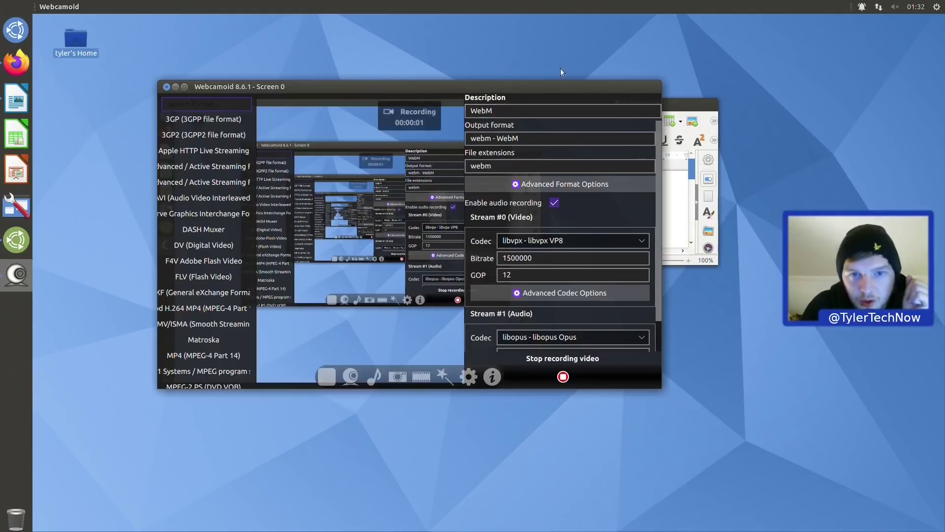
While recording, move the Webcamoid window down, bring LibreOffice Writer into focus, and move Webcamoid back up to stop the recording
drag(435, 87, 514, 422)
click(525, 104)
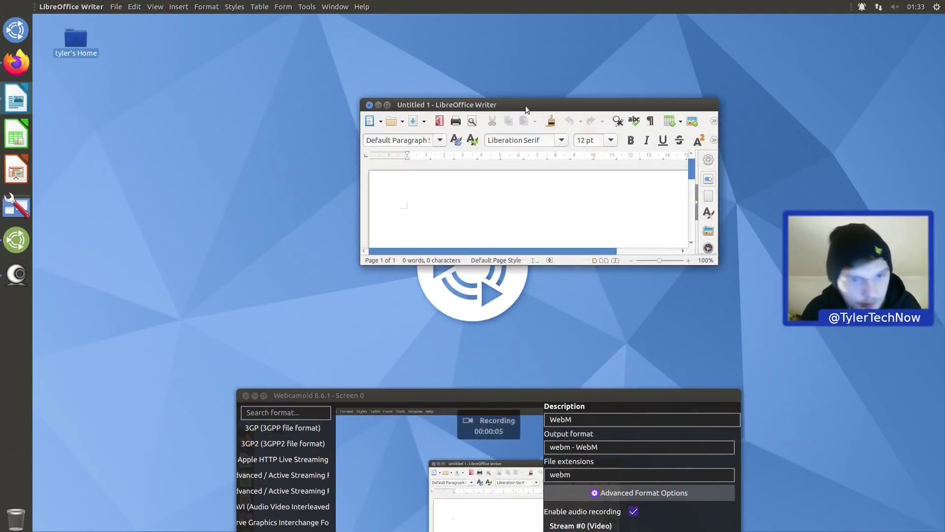
key(ctrl+super+Right)
key(ctrl+super+Down)
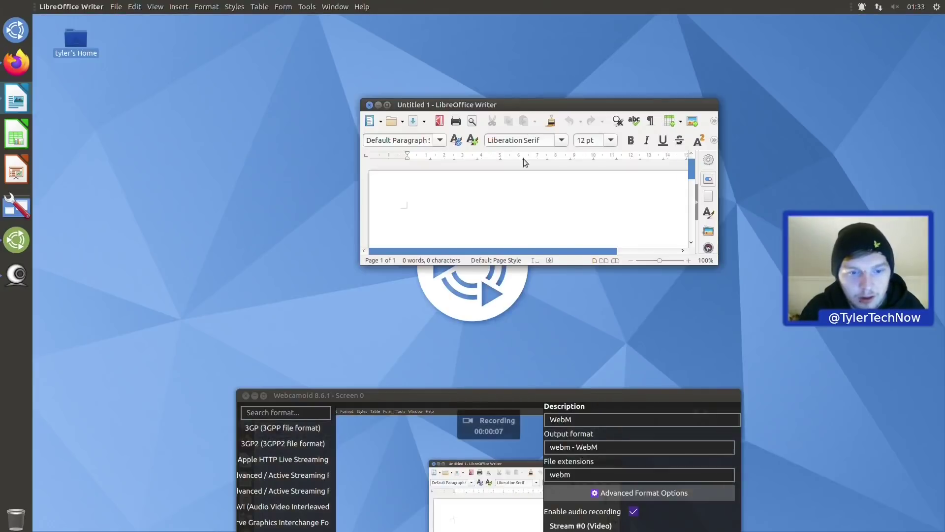
drag(505, 392, 430, 109)
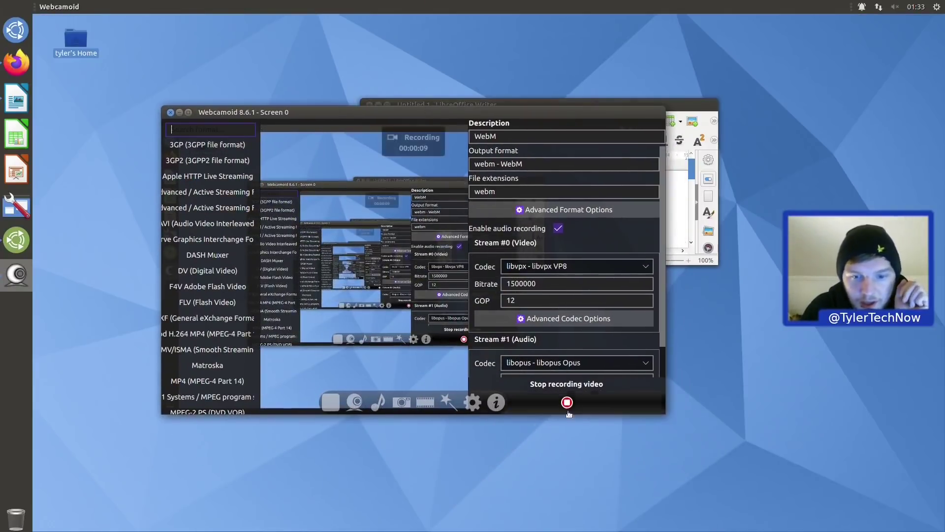
click(567, 403)
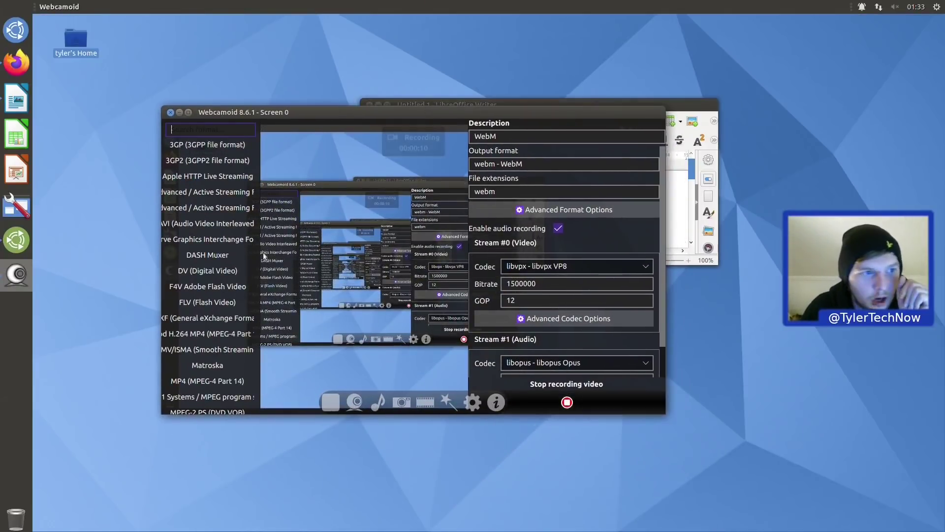
Play tst.webm from the home folder in Firefox, and close the browser with all its tabs
double_click(88, 46)
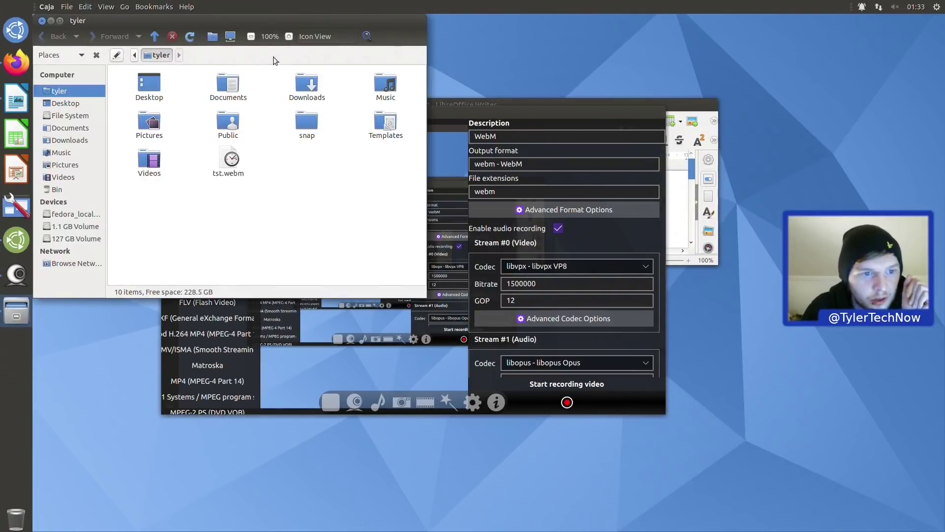
double_click(231, 159)
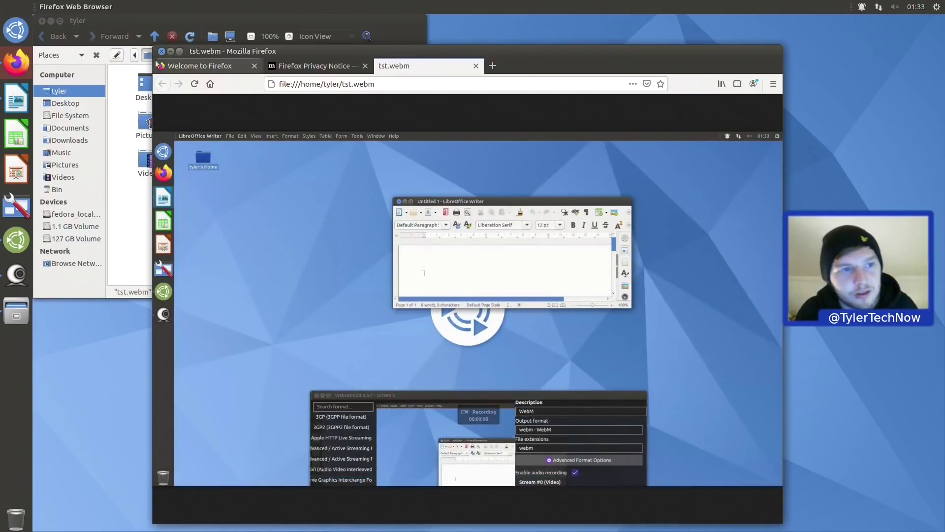
click(161, 51)
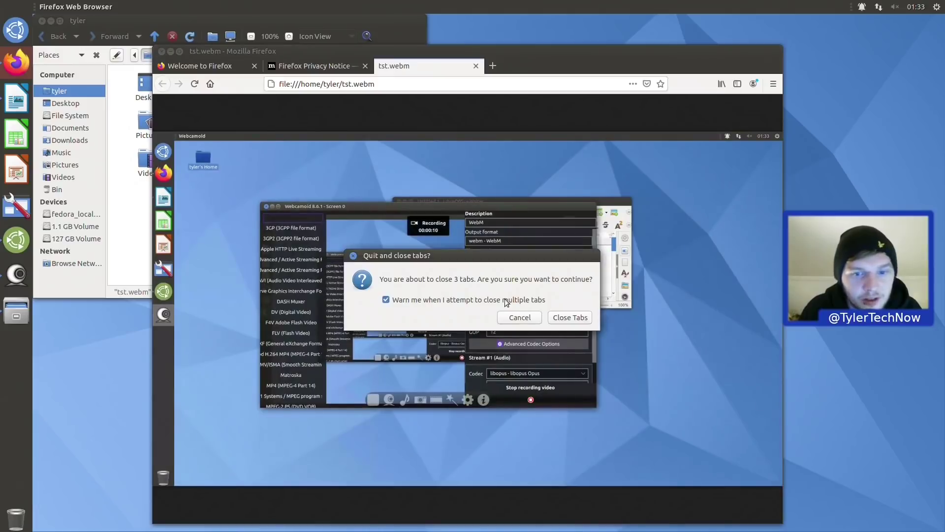
click(571, 319)
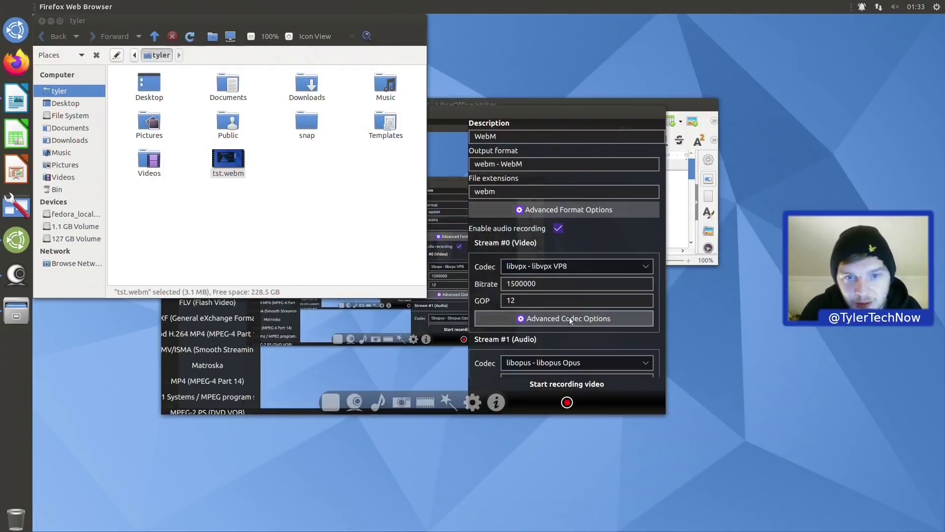
Close the remaining home folder, Webcamoid and LibreOffice Writer windows to clear the desktop
drag(204, 25, 324, 67)
click(308, 94)
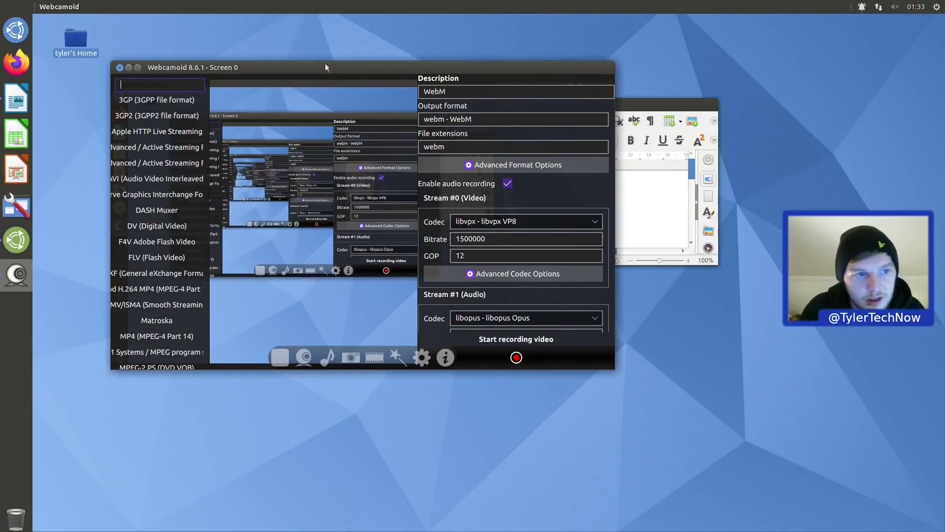
click(116, 67)
drag(368, 105, 323, 93)
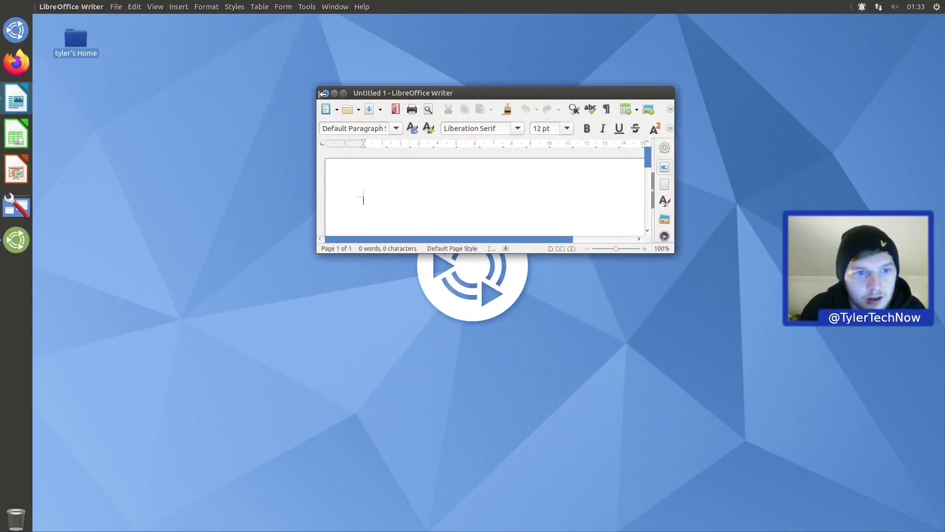
click(322, 93)
Browse the Universal Access and System Tools application categories and launch the GDebi Package Installer
click(6, 36)
click(468, 46)
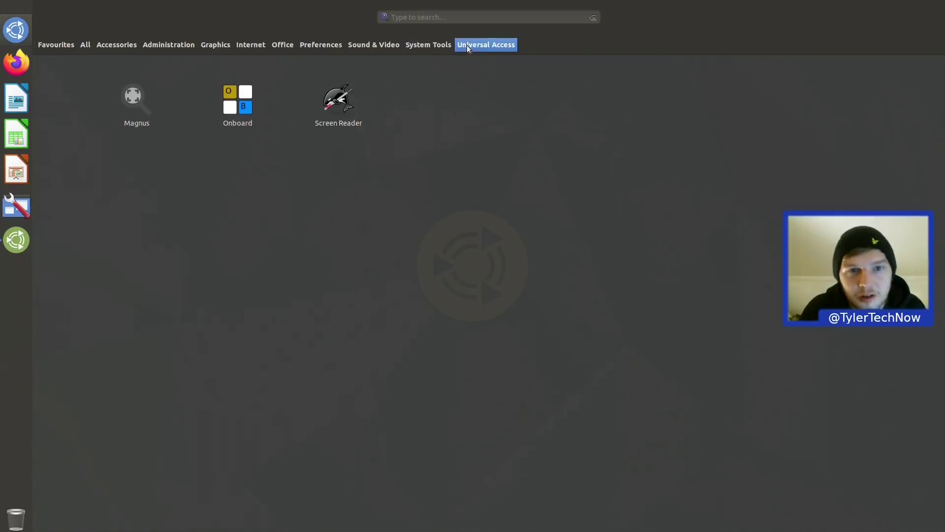
mouse_move(420, 46)
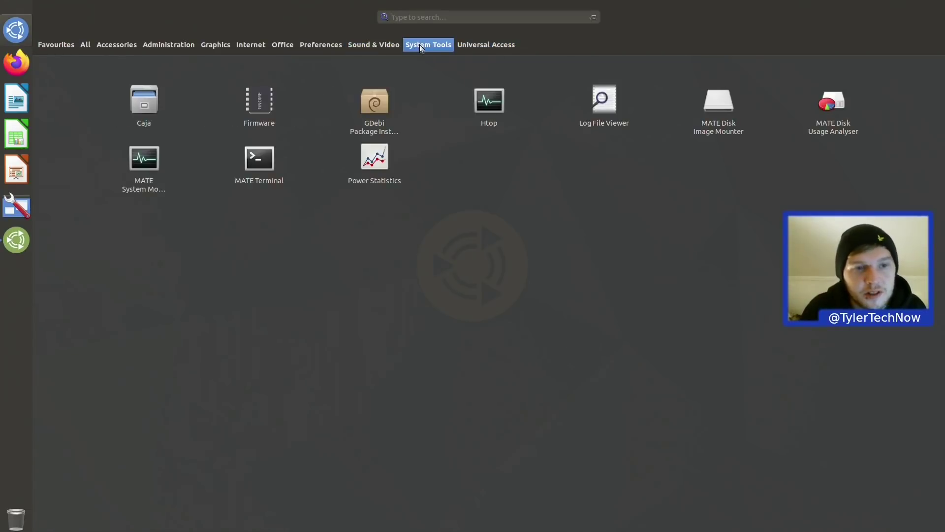
click(388, 101)
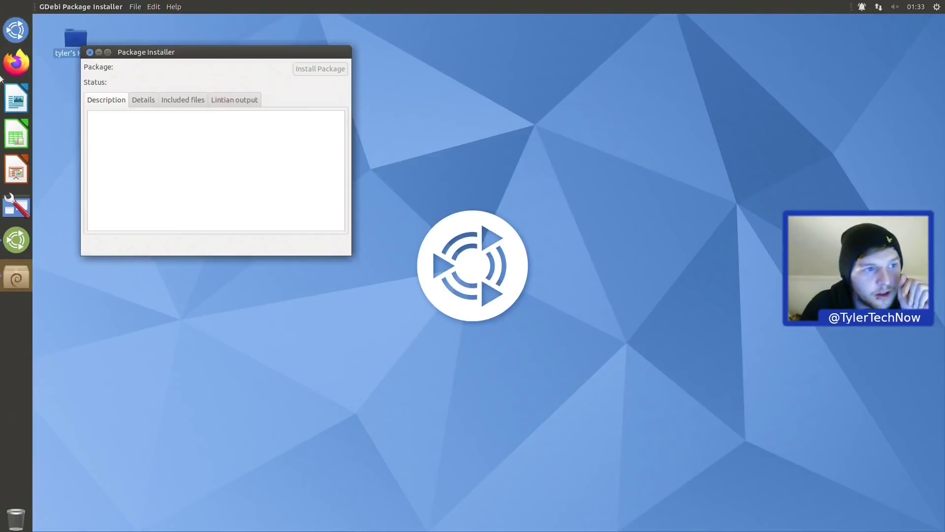
Switch to the Firefox browser and select its web address for replacement
click(15, 63)
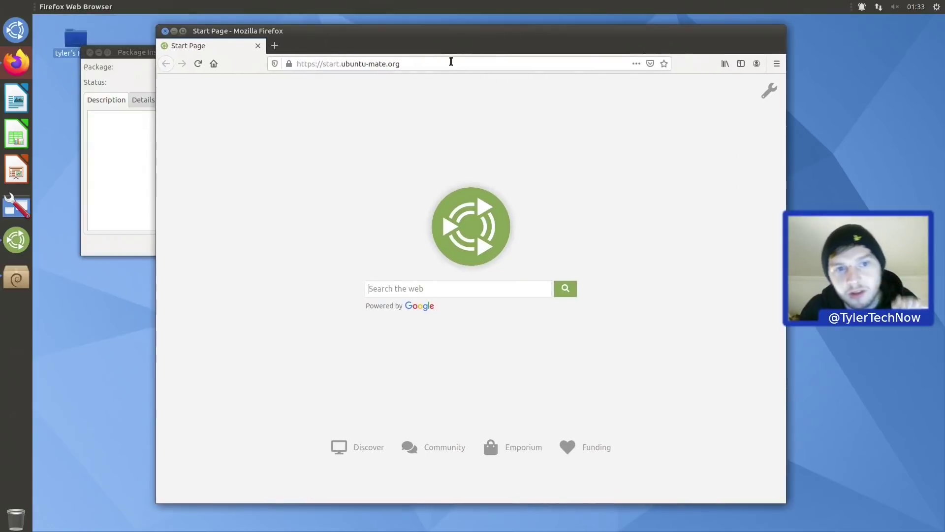
click(451, 61)
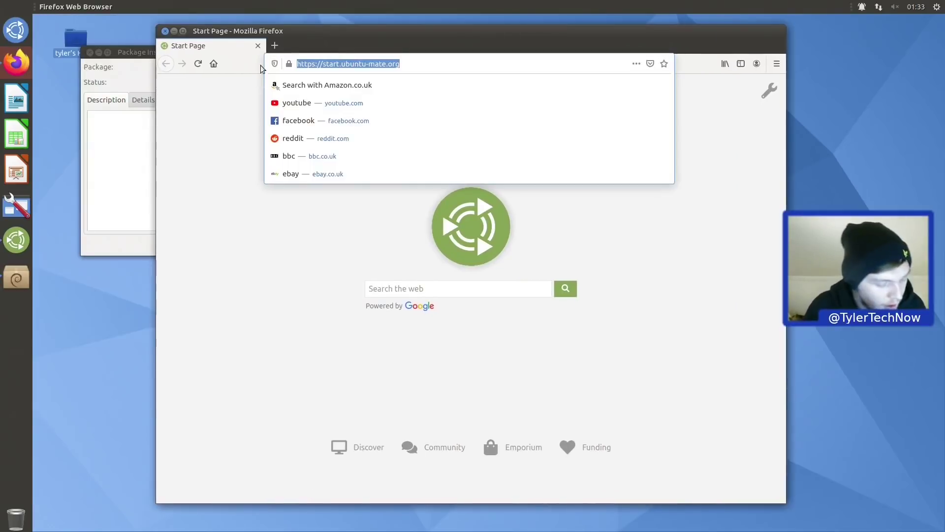
text(goog.a)
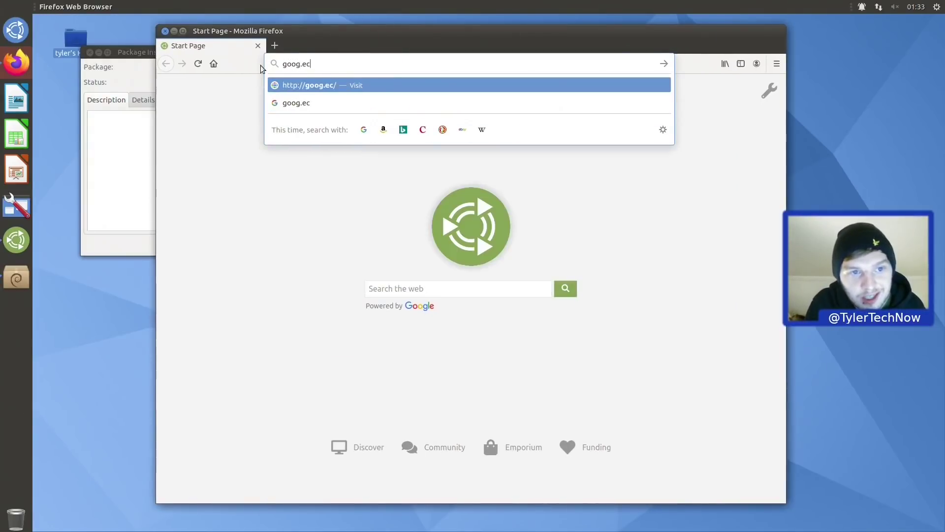
key(BackSpace)
key(BackSpace)
key(BackSpace)
key(BackSpace)
key(BackSpace)
key(BackSpace)
Search Google for discord and agree to the cookie consent
text(discord)
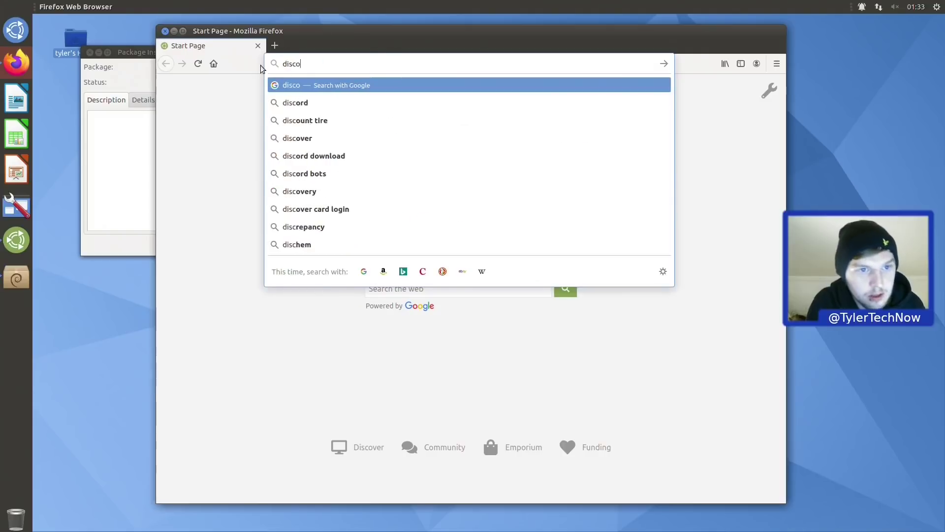
key(Return)
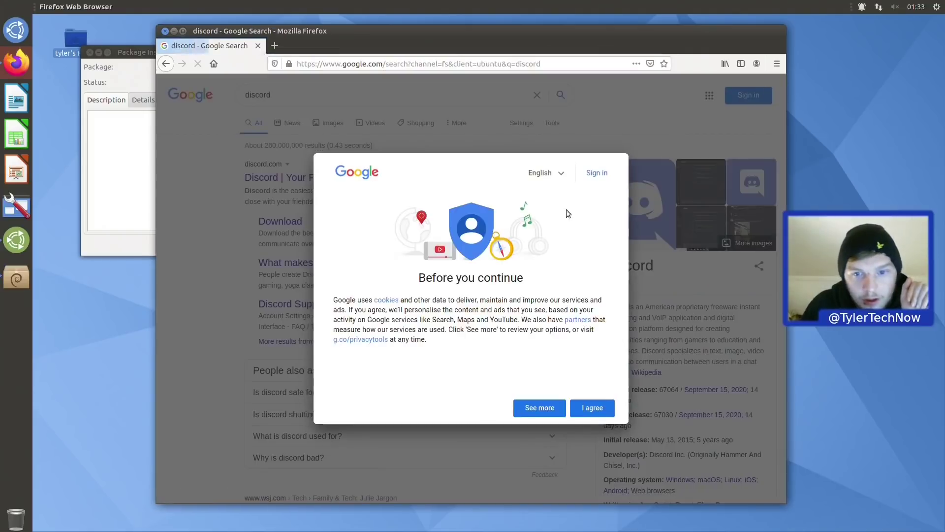
click(588, 413)
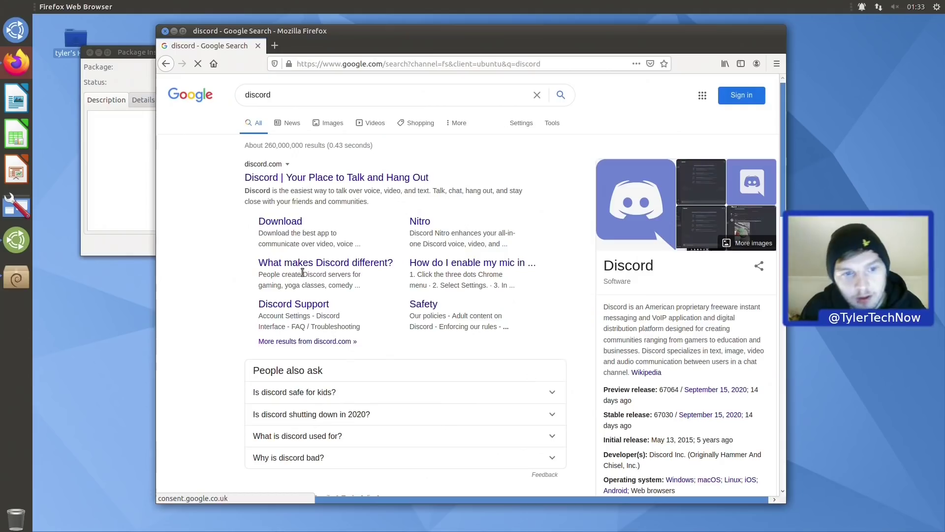
Download the Linux deb package from Discord's download page and open it with GDebi Package Installer
click(276, 221)
click(202, 325)
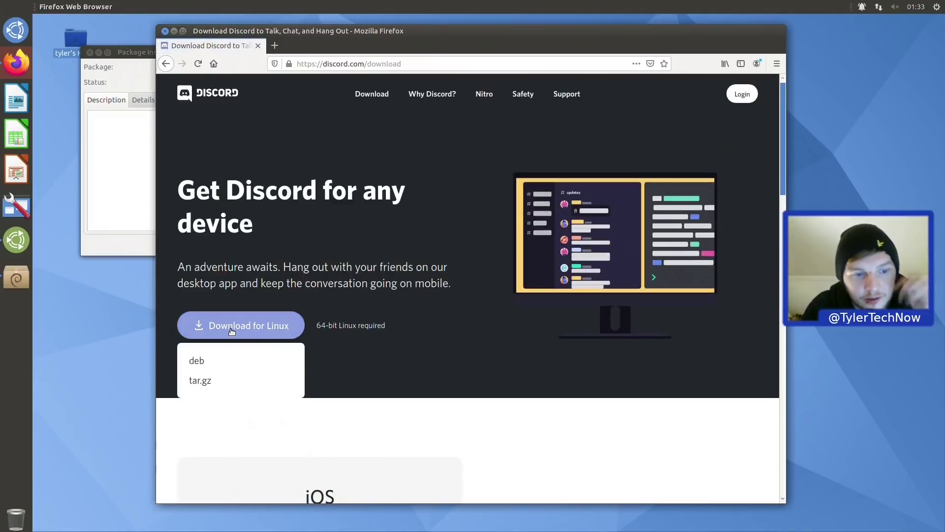
click(200, 361)
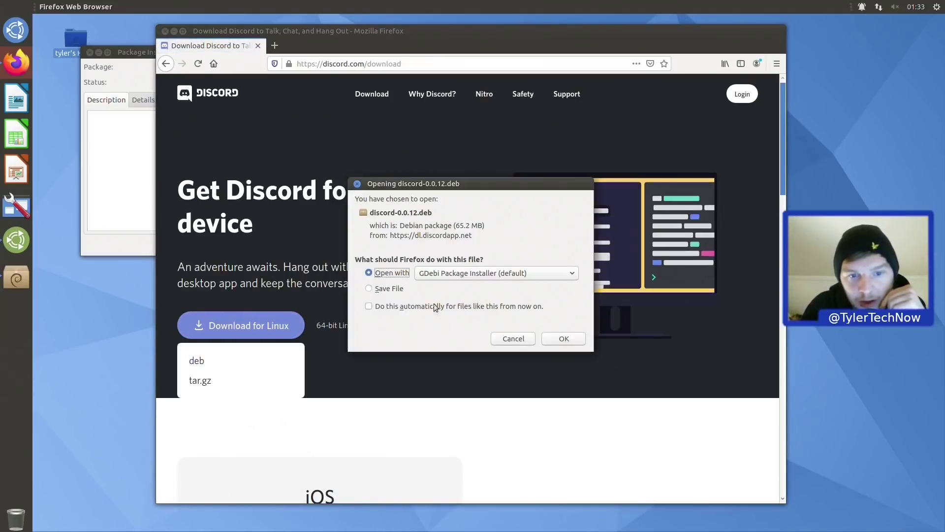
click(564, 336)
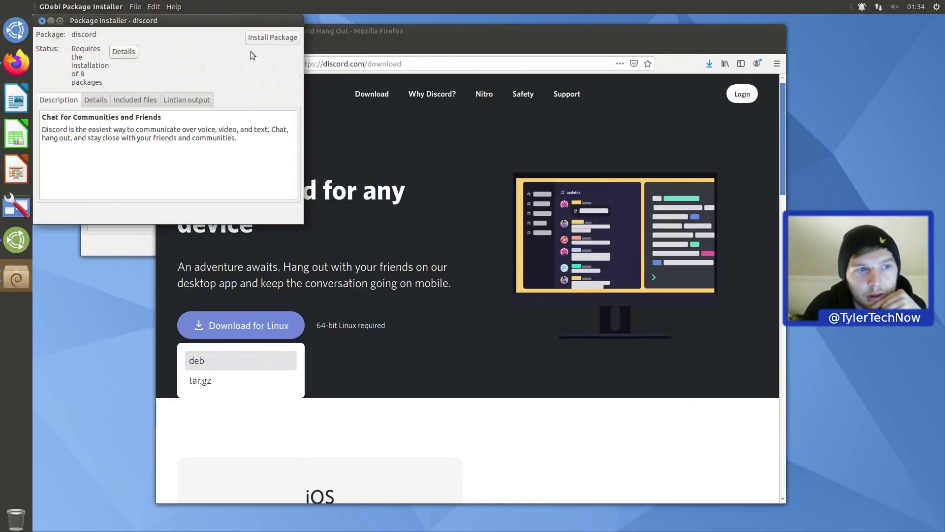
Install the discord package, authenticating with the account password, and close the installer once it is done
click(273, 38)
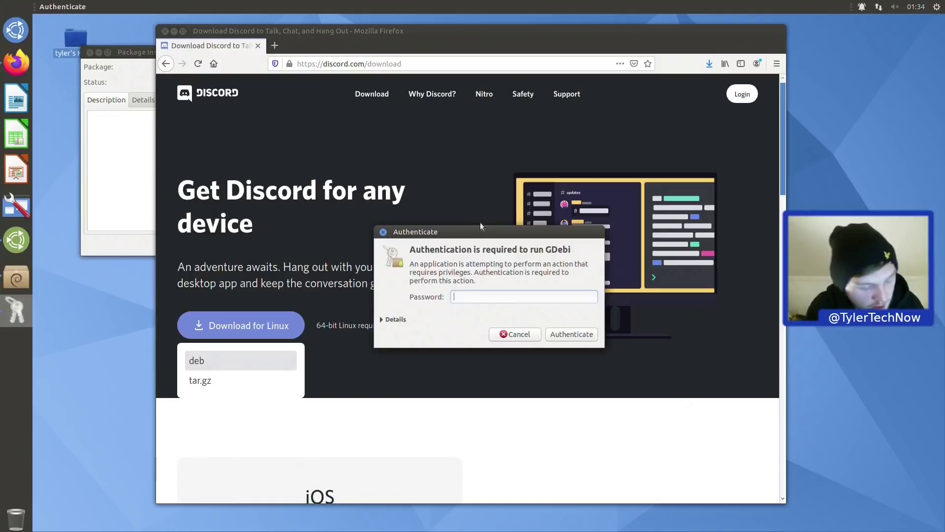
text(*****)
key(Return)
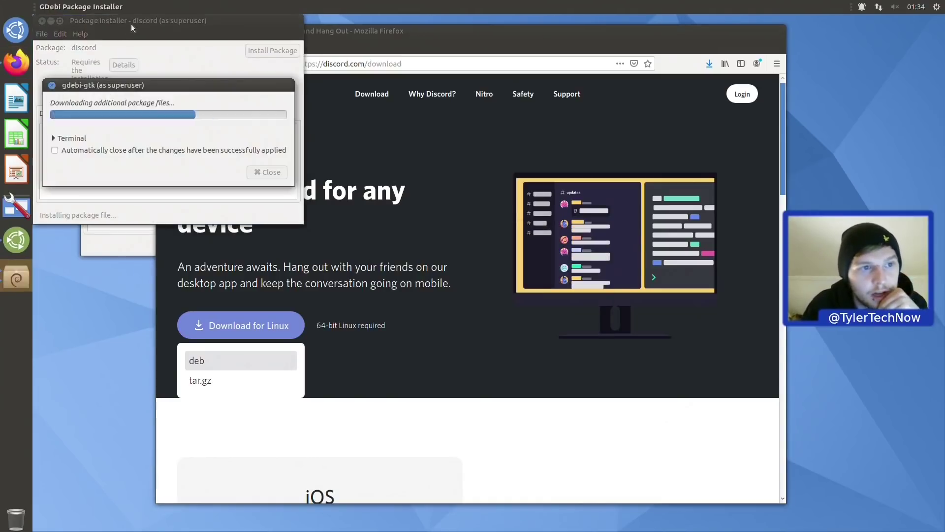
drag(134, 24, 324, 64)
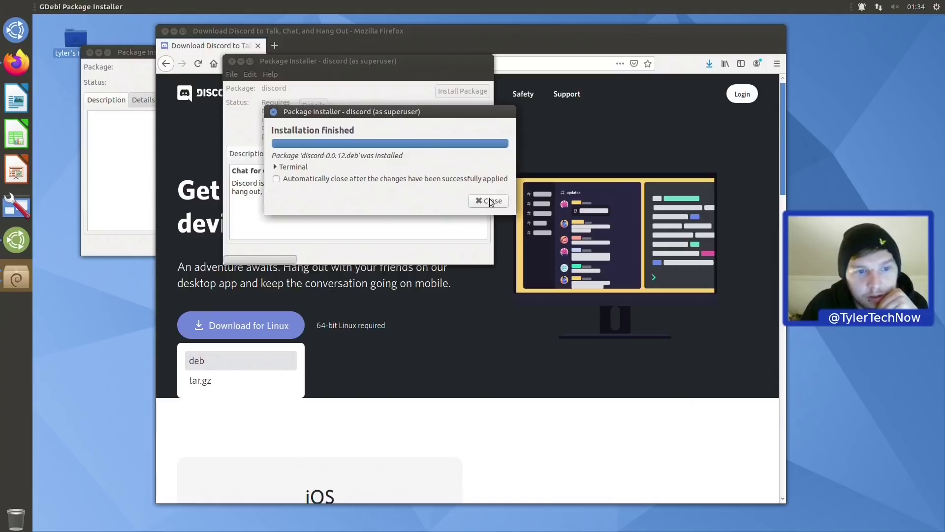
click(488, 201)
click(231, 63)
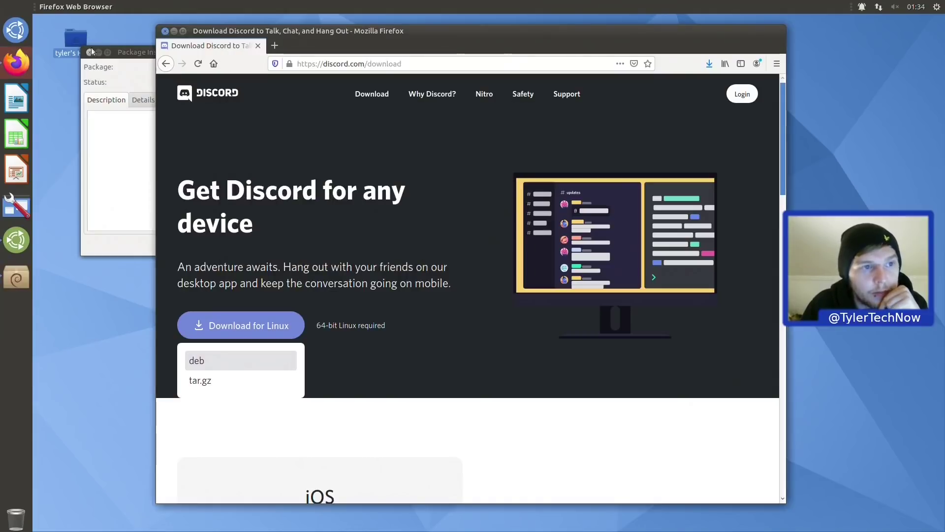
Launch the Onboard on-screen keyboard from the Universal Access applications to try it, and quit it
click(15, 31)
click(421, 46)
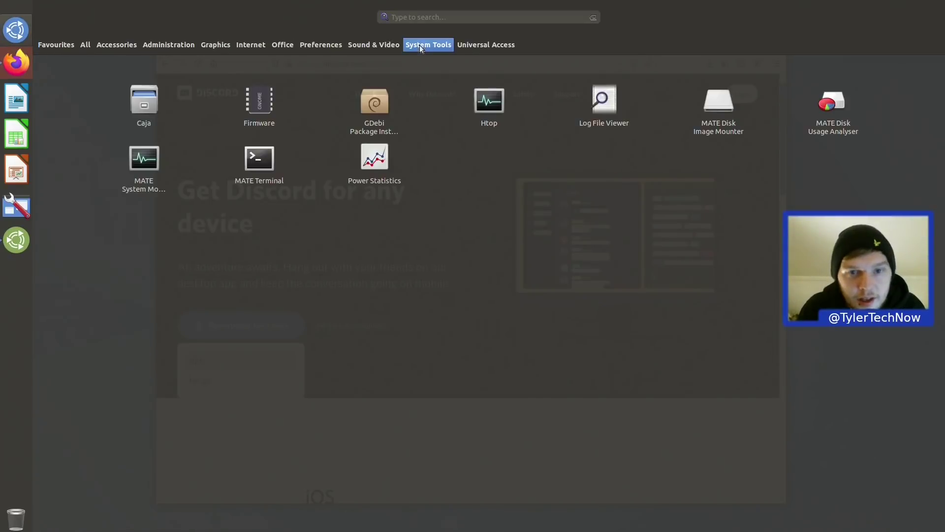
click(470, 48)
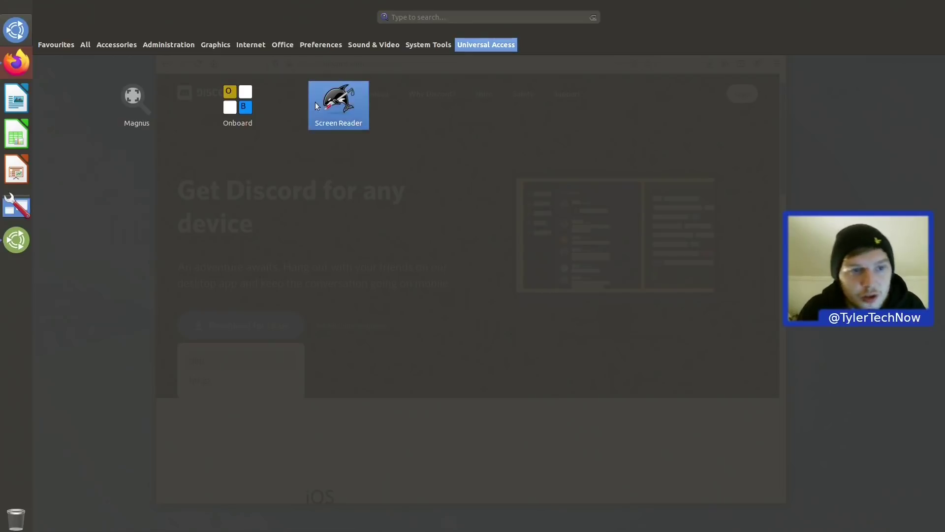
click(231, 111)
mouse_move(820, 461)
mouse_down()
mouse_move(820, 36)
mouse_move(820, 461)
mouse_up()
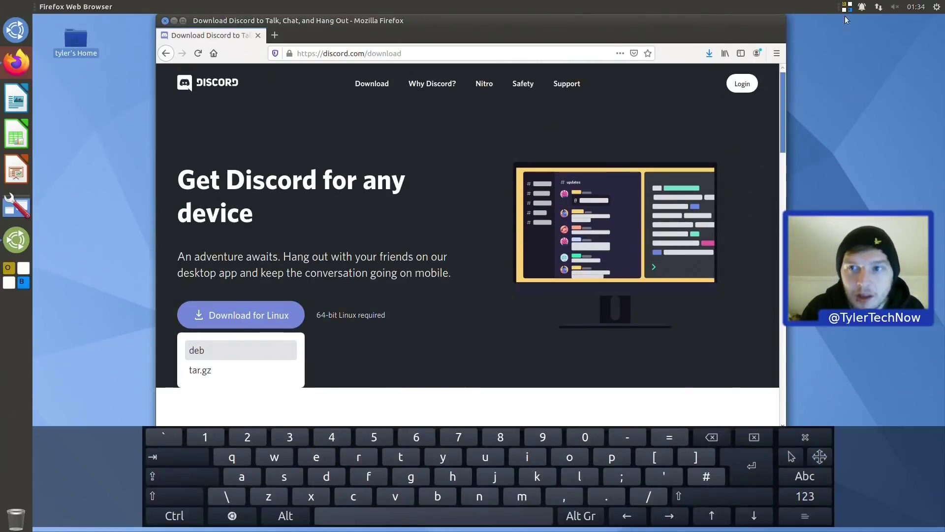
click(847, 7)
click(857, 63)
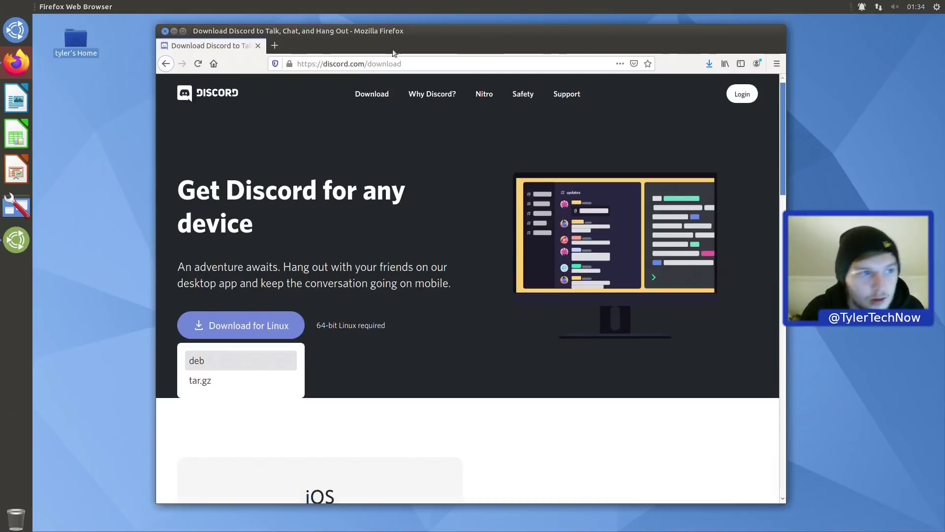
Launch the Magnus magnifier from the Universal Access applications, move and enlarge its window to test it, and close it
click(16, 30)
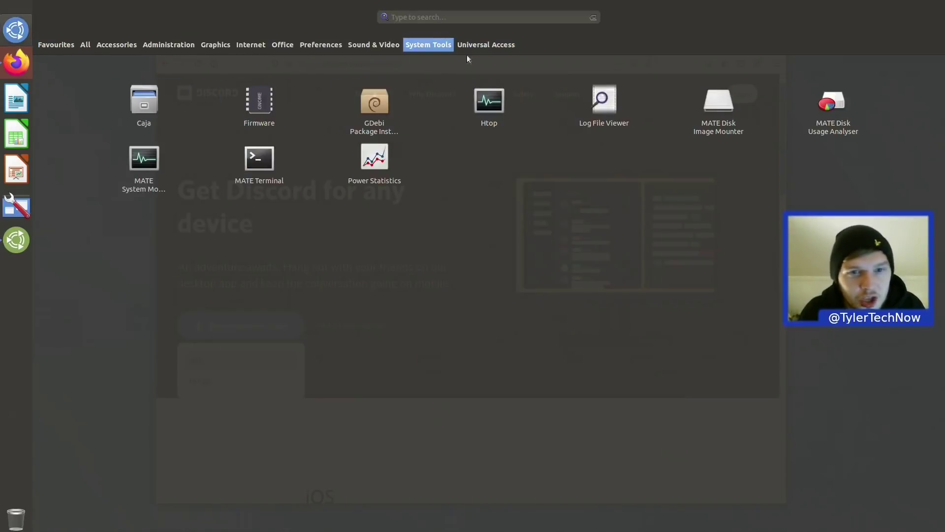
mouse_move(486, 45)
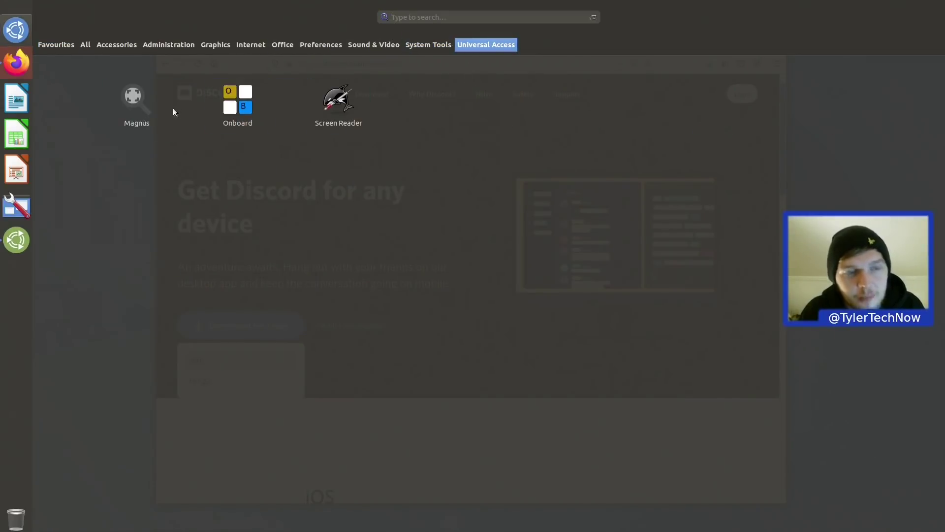
click(148, 106)
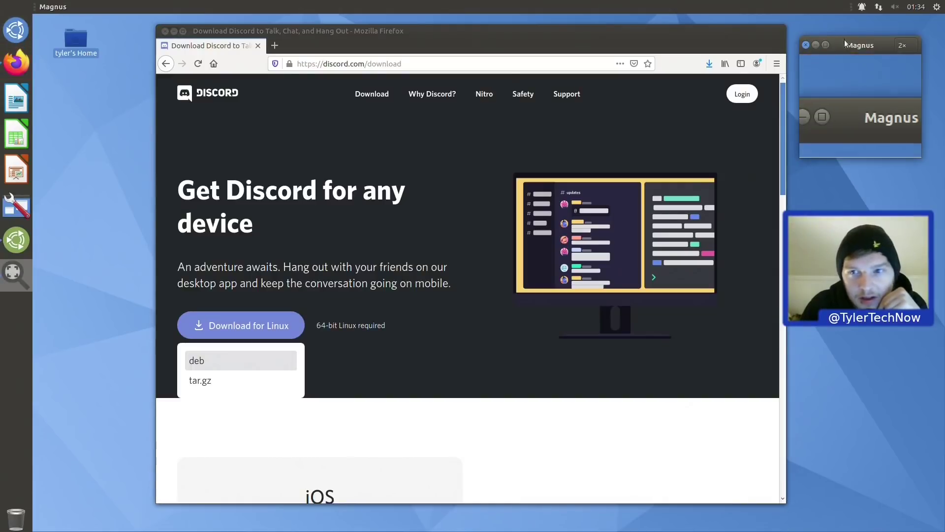
drag(846, 43, 130, 42)
drag(203, 156, 489, 382)
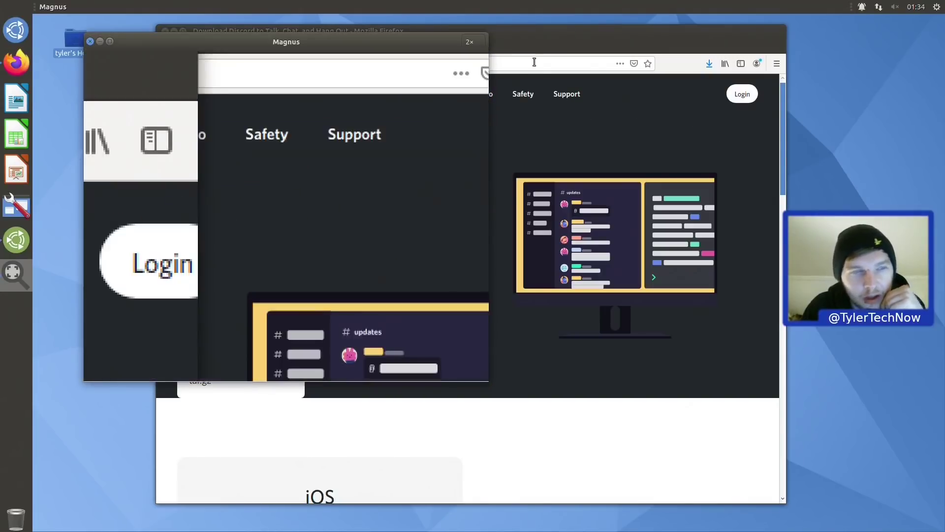
click(90, 40)
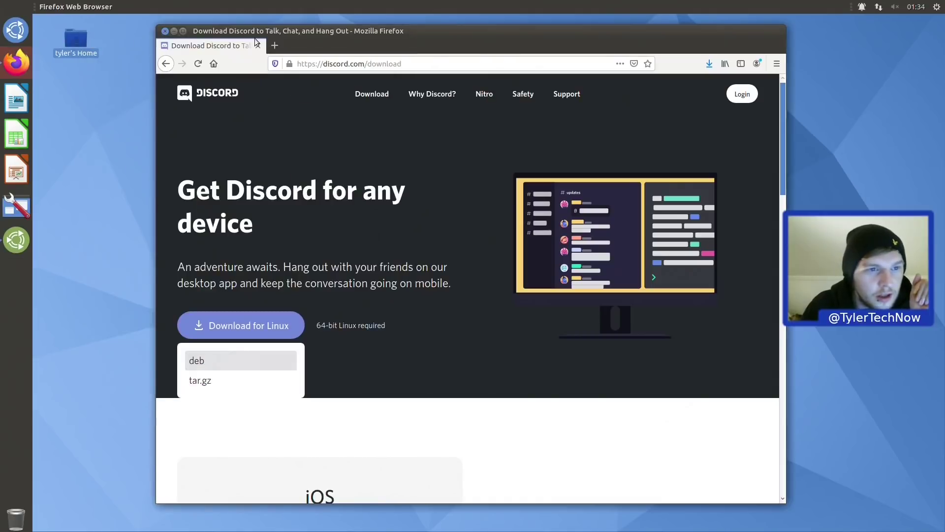
Close the Firefox window and open the Control Center by searching the applications for control
click(165, 31)
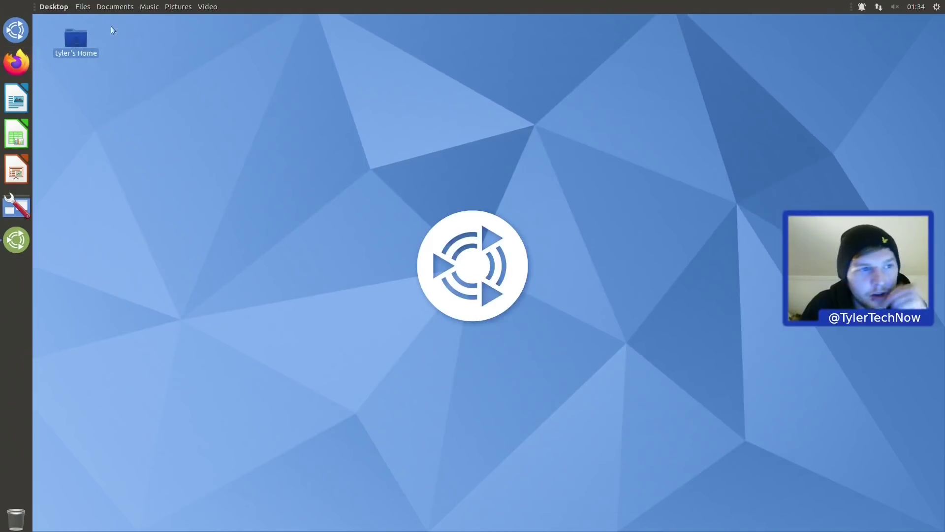
click(14, 36)
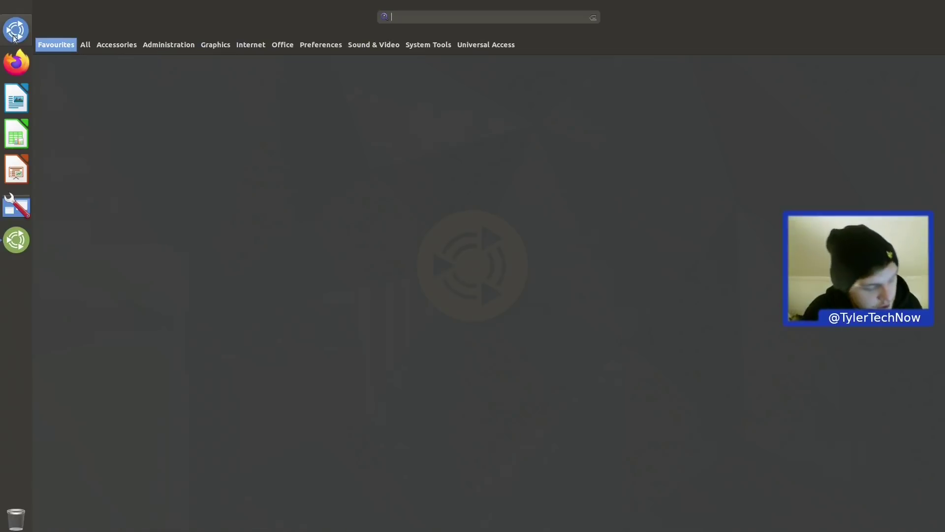
text(control)
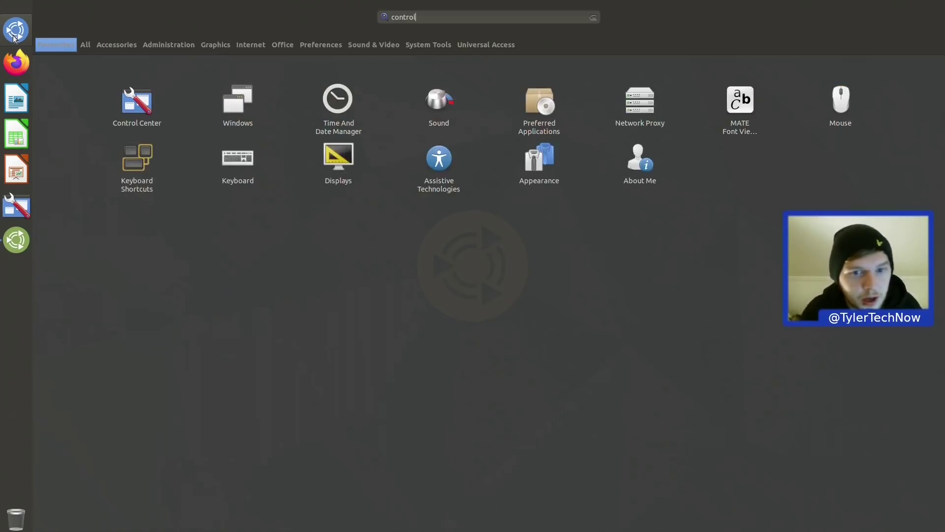
click(138, 100)
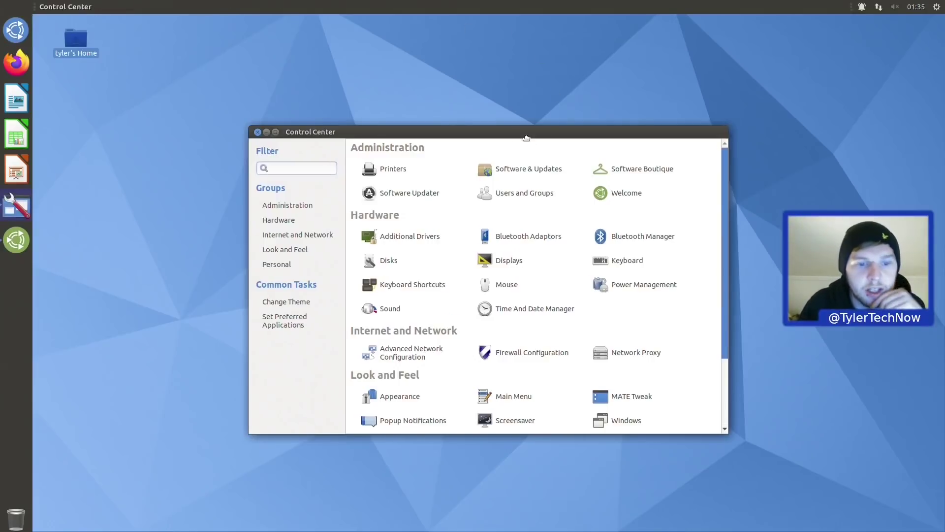
drag(527, 137, 475, 111)
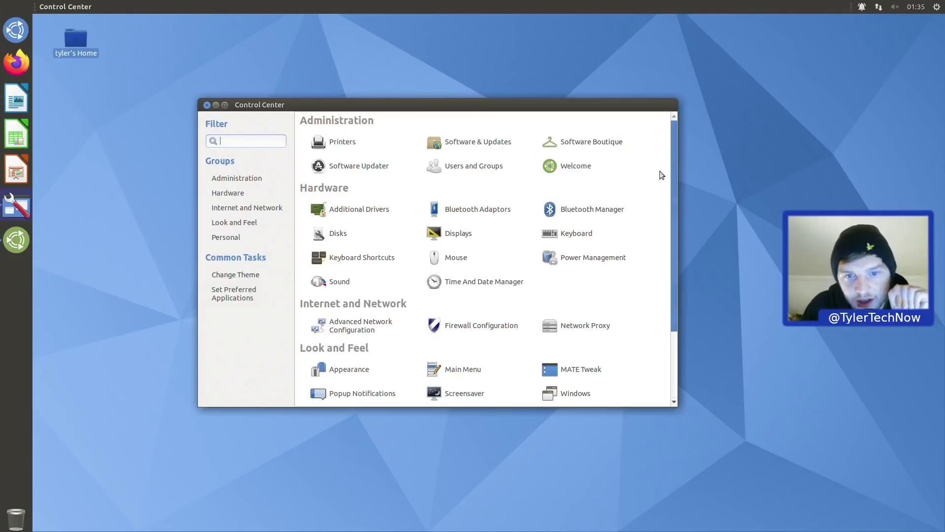
Set Discord as the preferred instant messenger in the Preferred Applications settings
drag(674, 190, 669, 284)
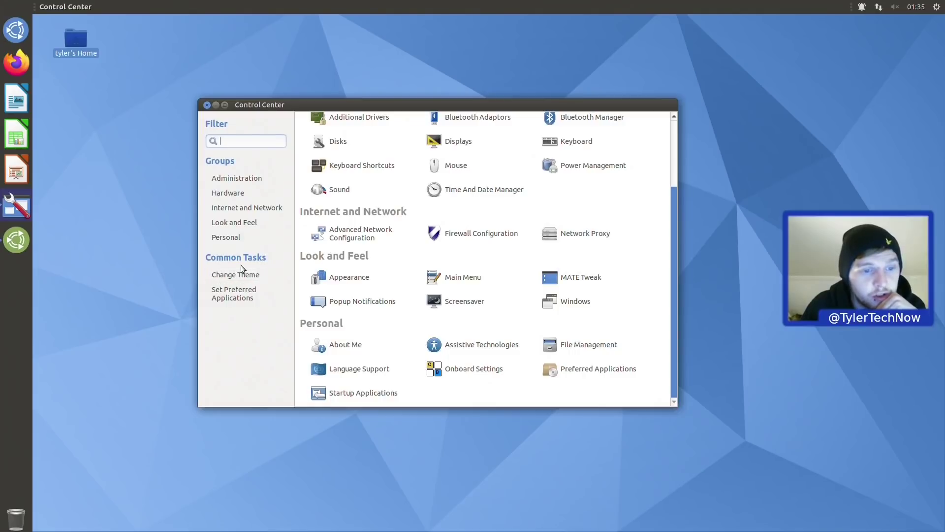
click(236, 298)
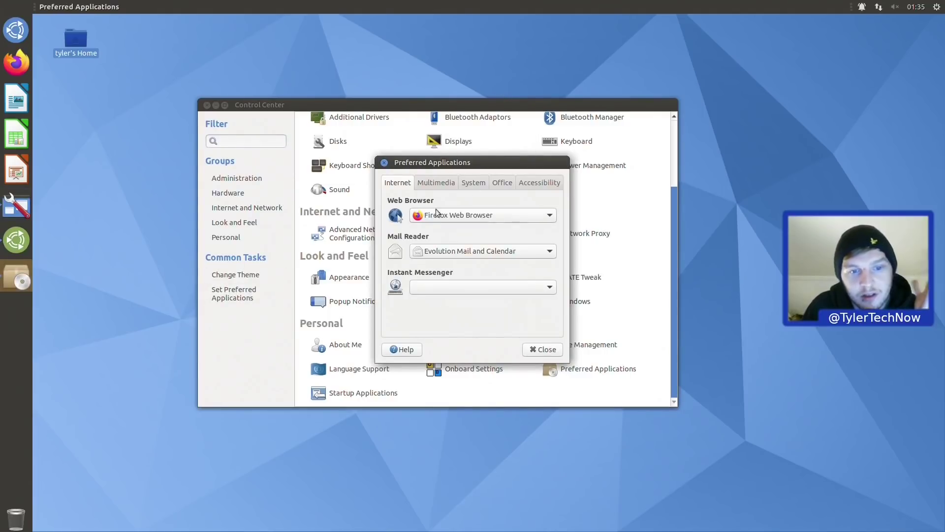
click(469, 288)
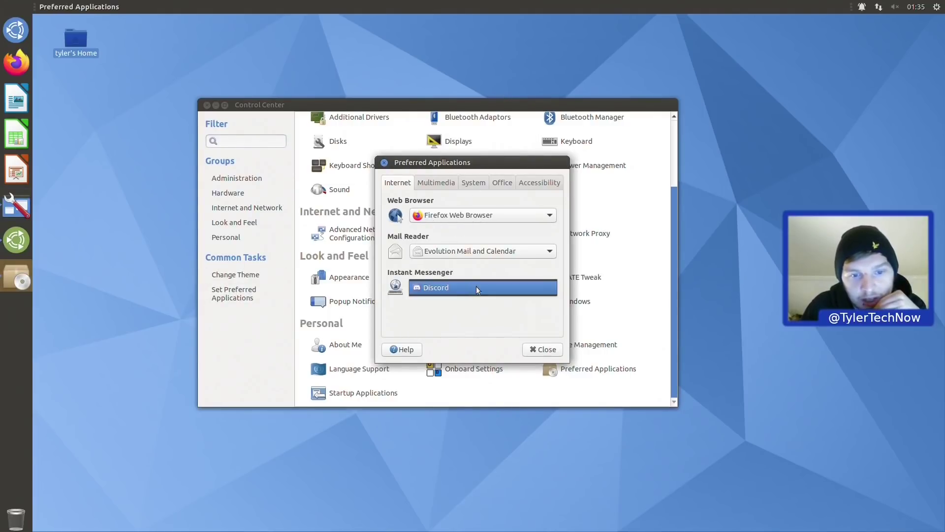
click(455, 288)
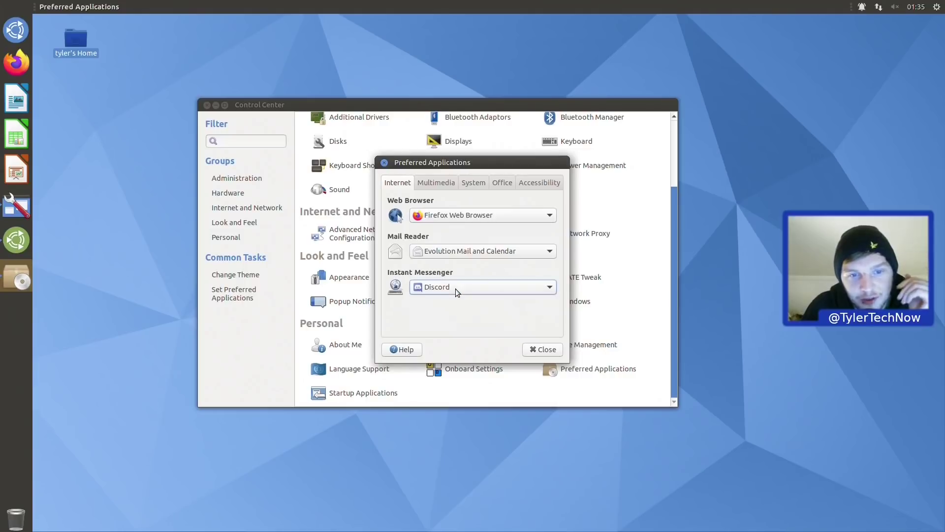
Review the preferred multimedia applications and set Pluma as the preferred text editor
click(436, 184)
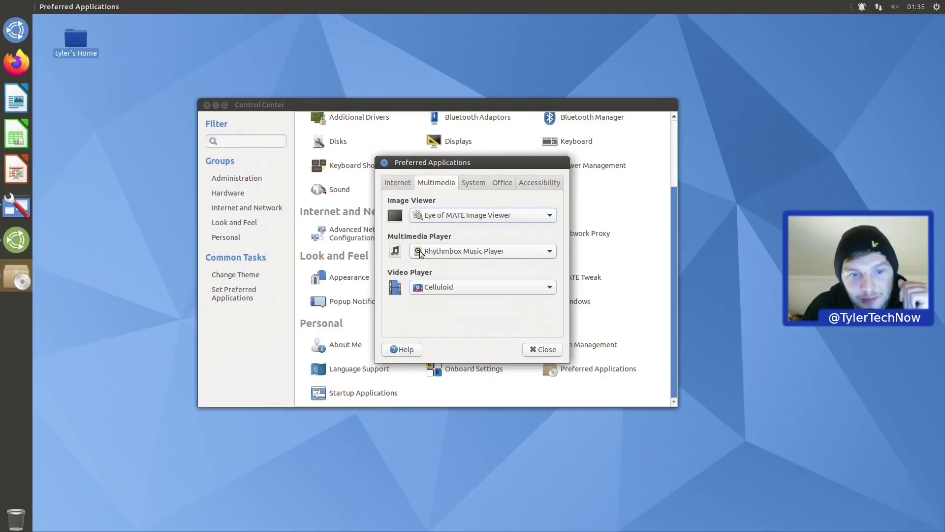
click(473, 183)
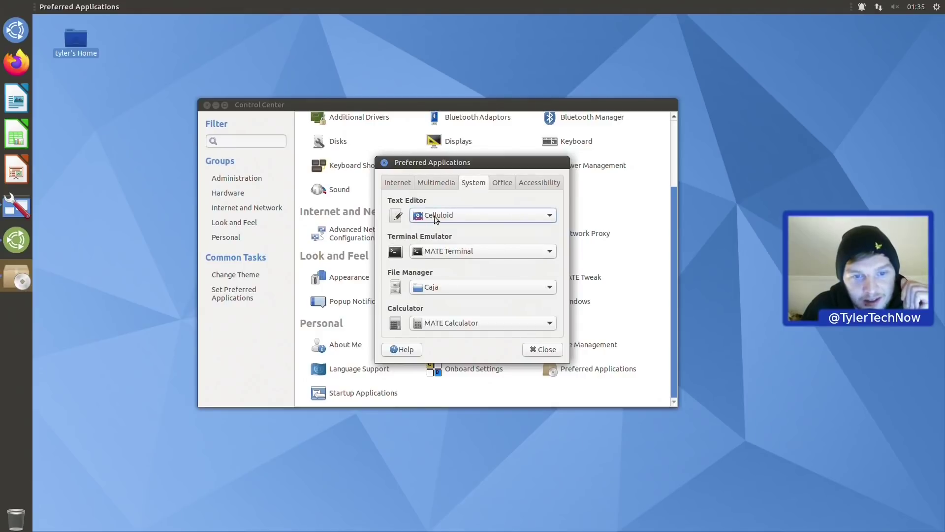
click(483, 215)
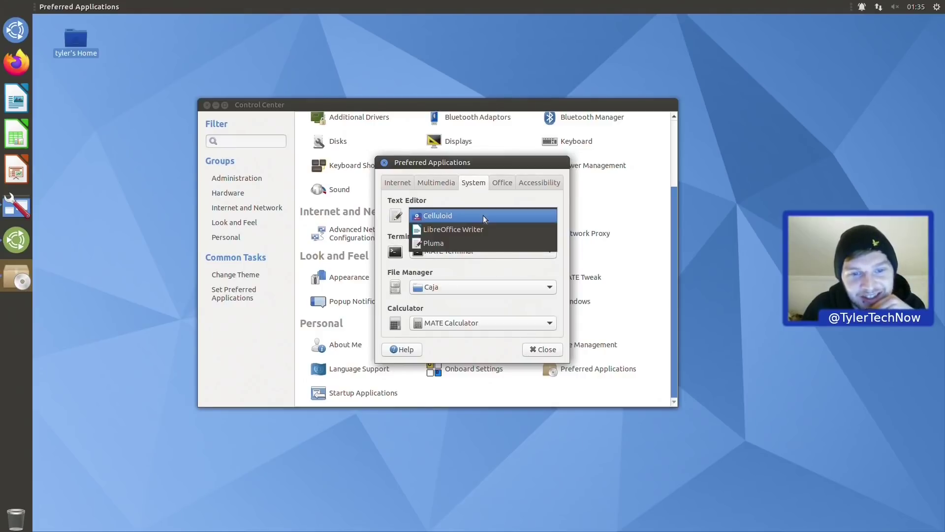
click(451, 244)
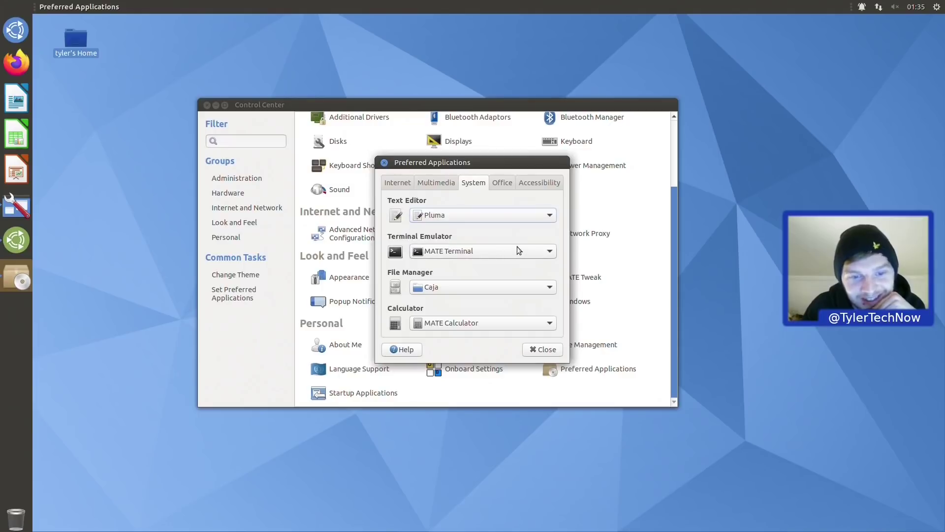
Review the preferred office and accessibility applications and close the Preferred Applications dialog
click(497, 184)
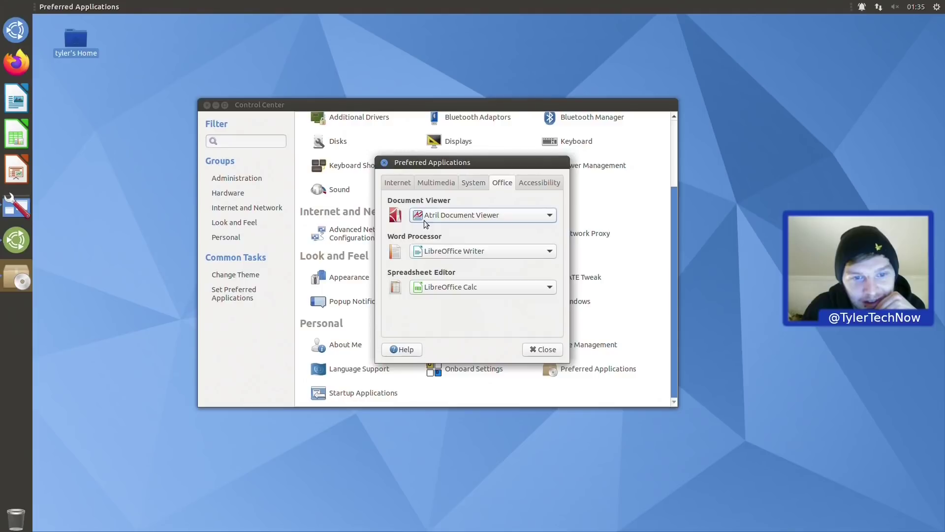
click(543, 181)
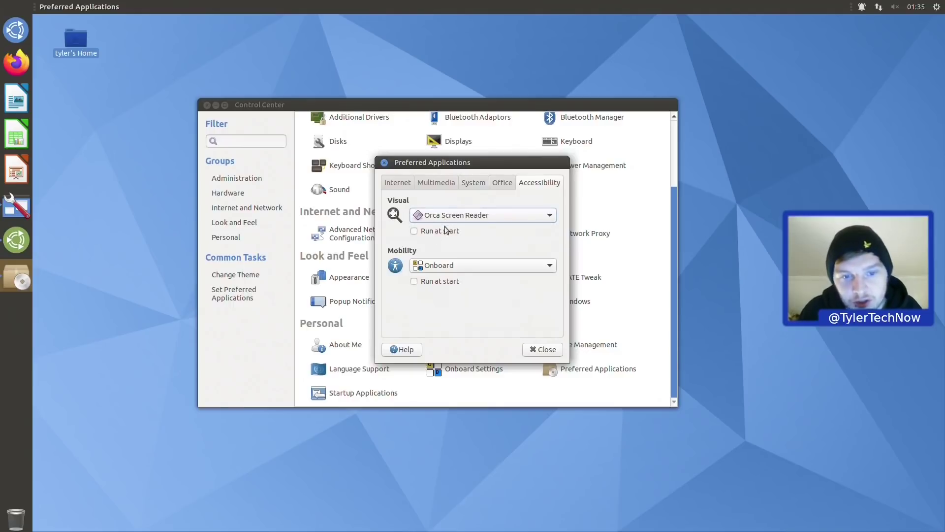
click(543, 349)
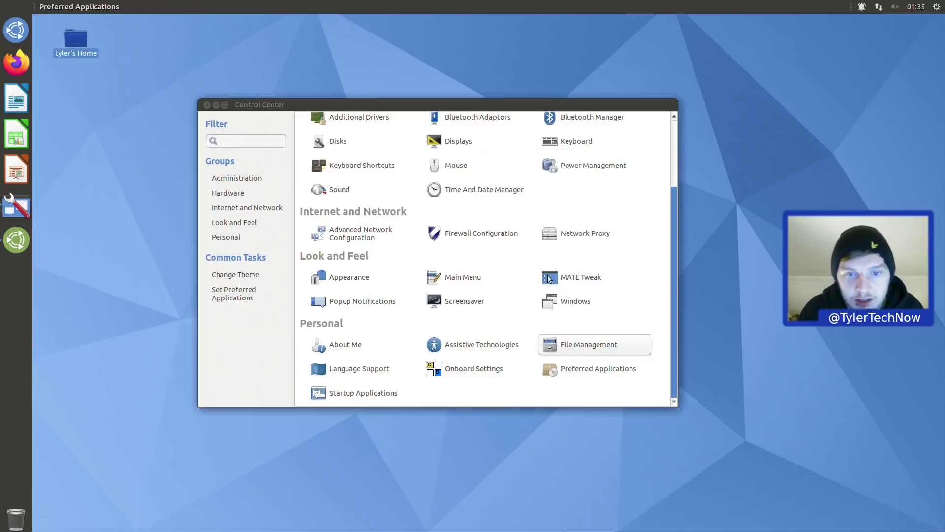
Close the Control Center and open a new MATE Terminal window
drag(470, 105, 549, 117)
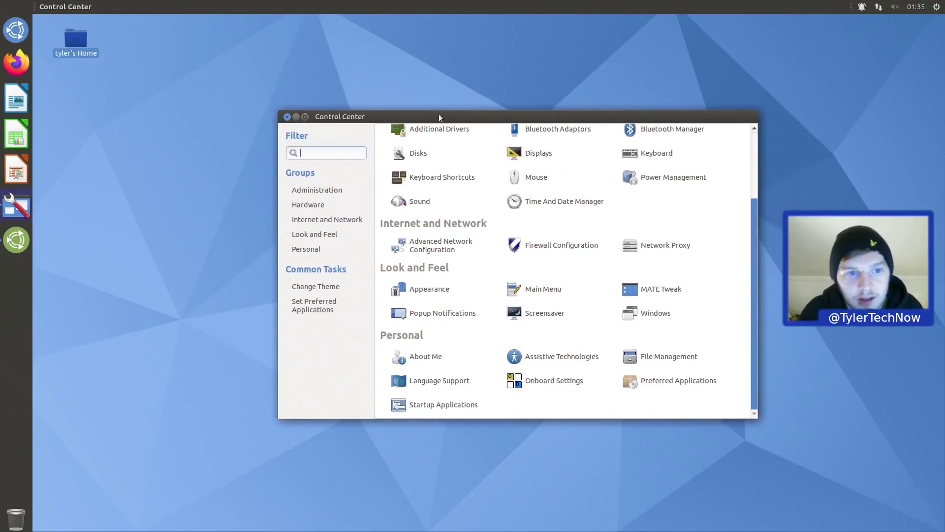
click(287, 117)
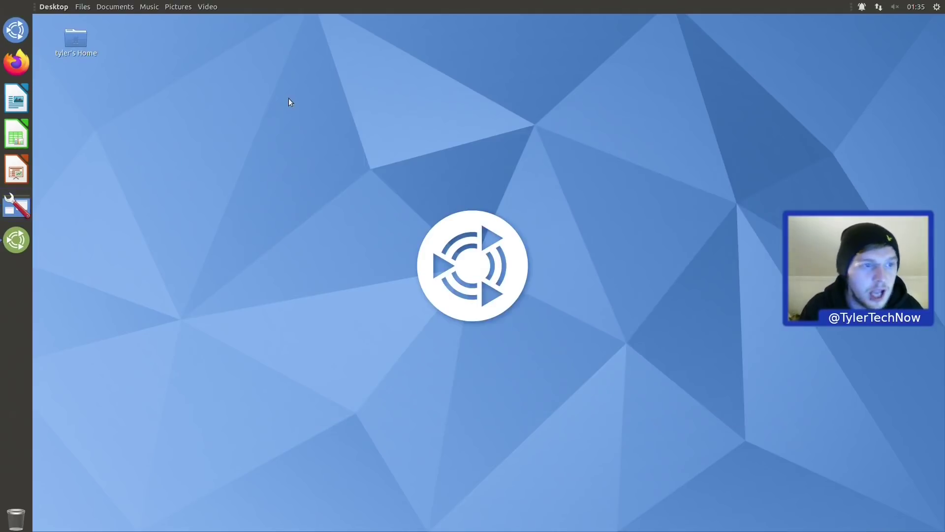
key(ctrl+alt+t)
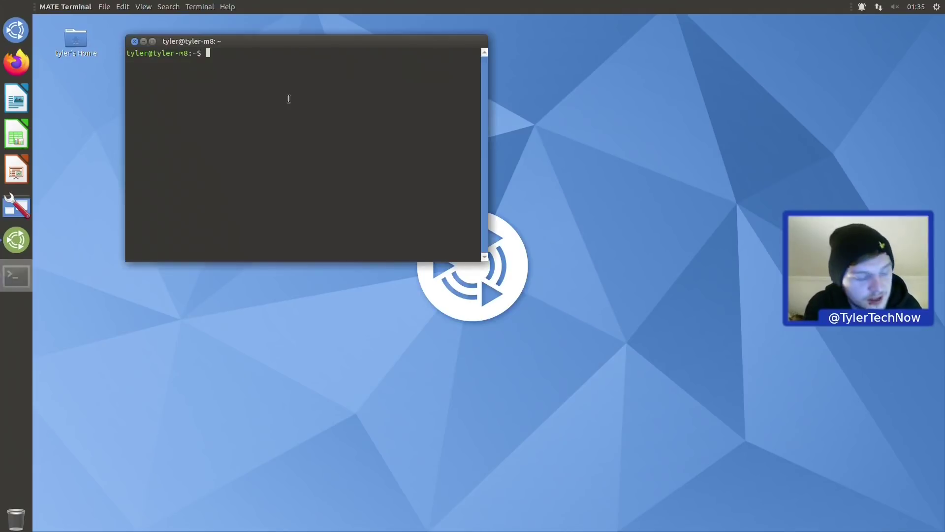
Install Kdenlive and GIMP as snaps with "sudo snap install kdenlive gimp", authorising it with the account password
text(sudo )
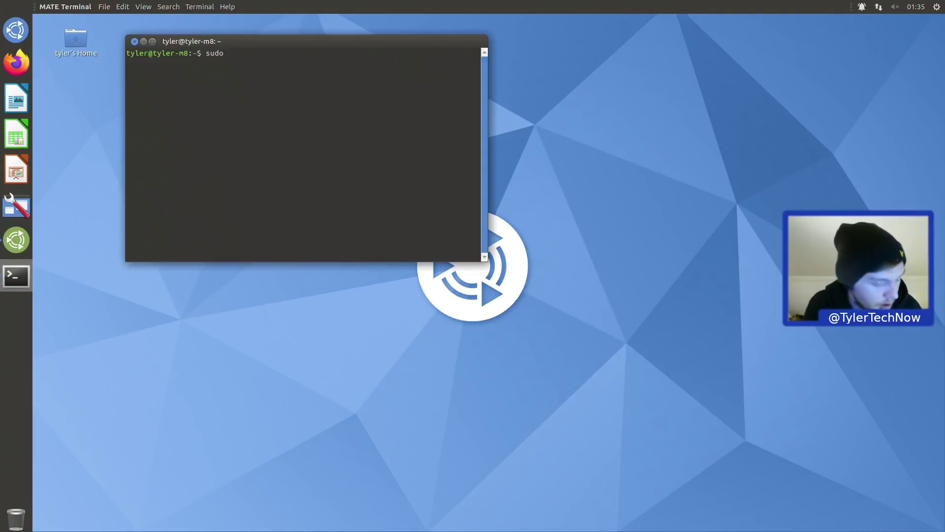
text(snap i)
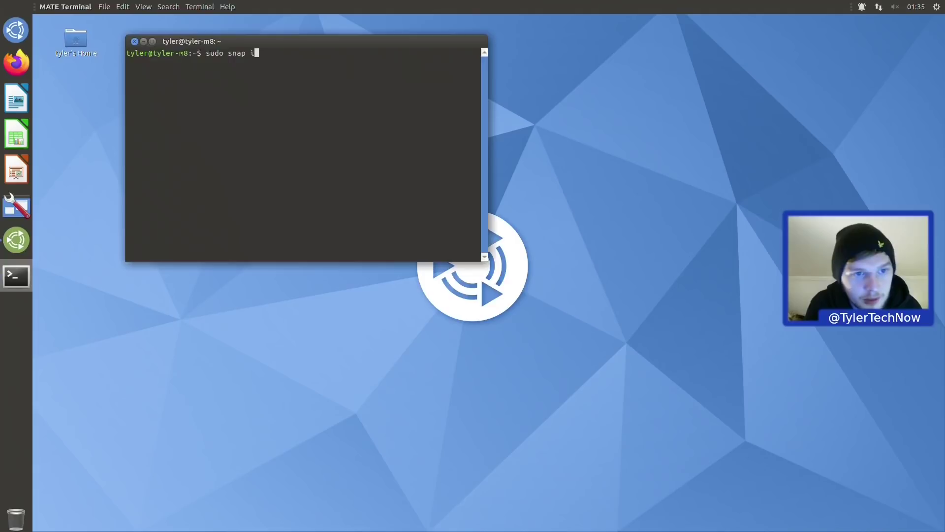
text(nstall kd)
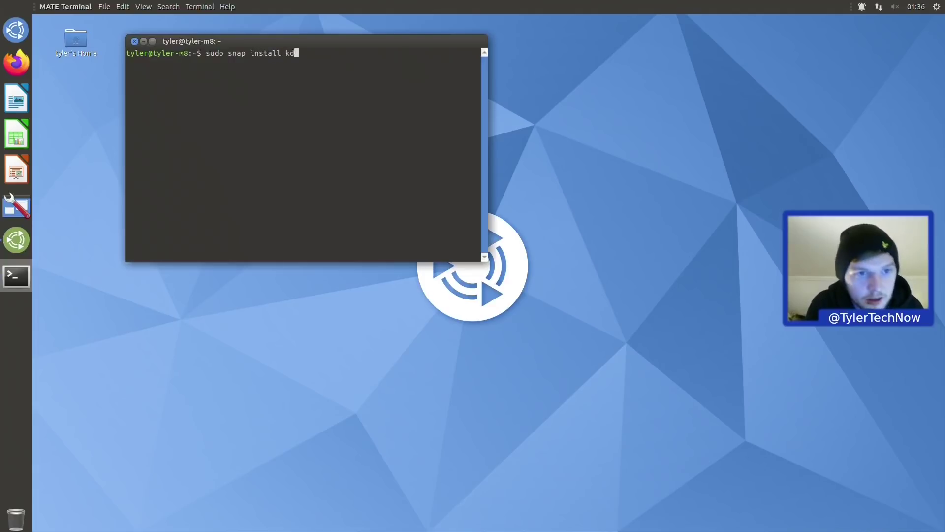
text(enlive gimp)
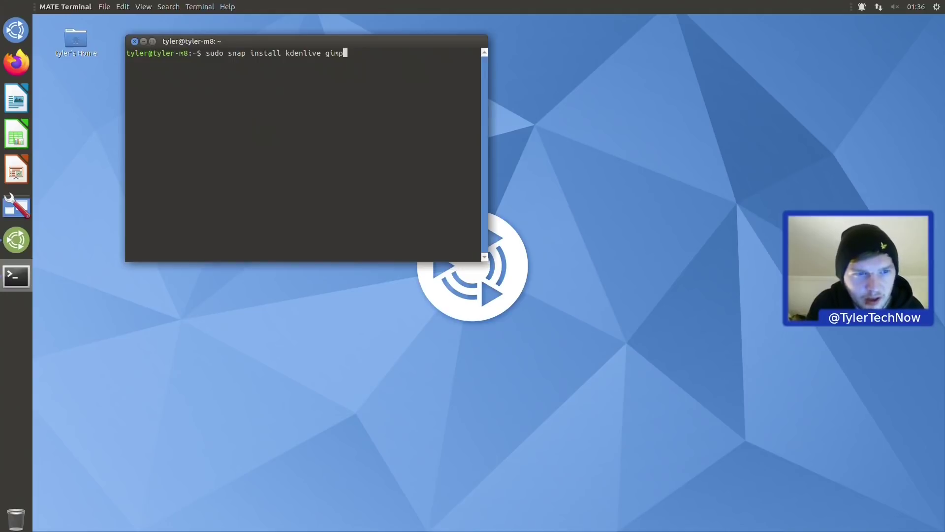
key(Return)
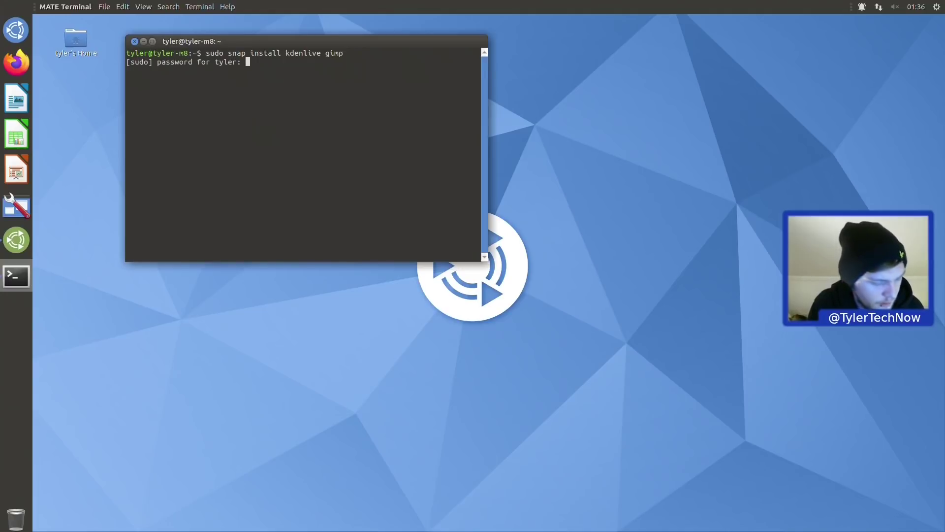
key(Return)
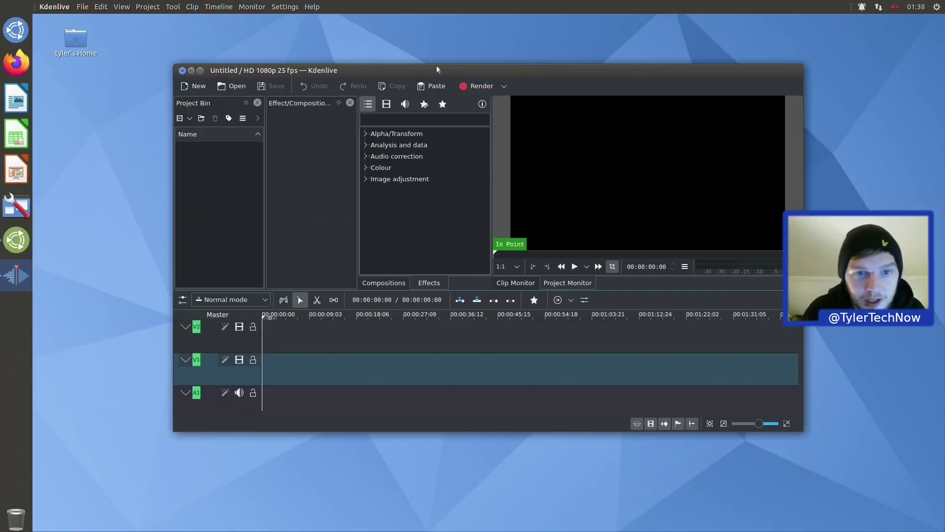
Search the installed applications for "gimp" and launch GNU Image Manipulation Program
click(19, 36)
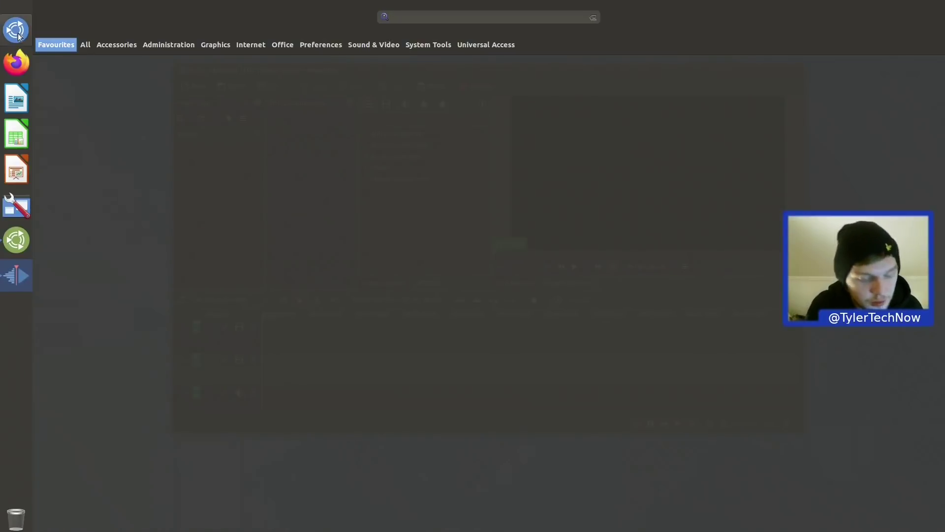
text(gimp)
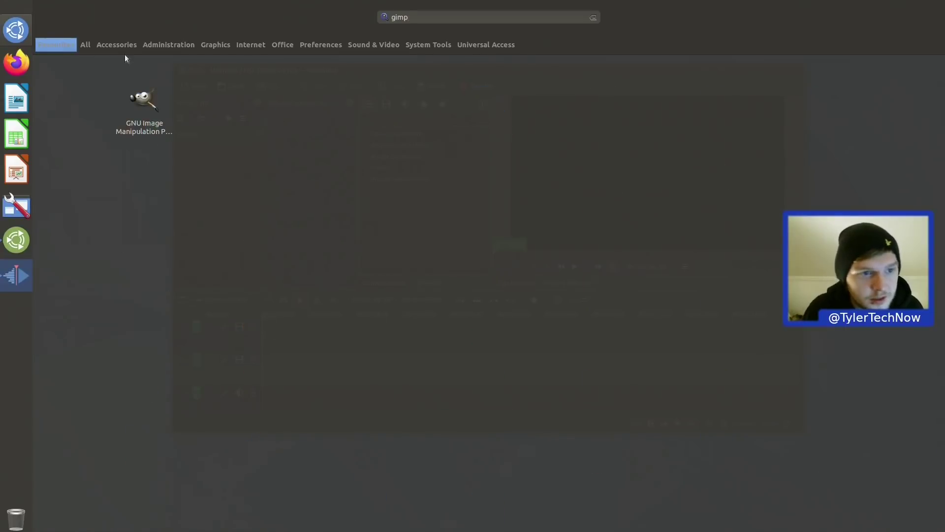
click(148, 99)
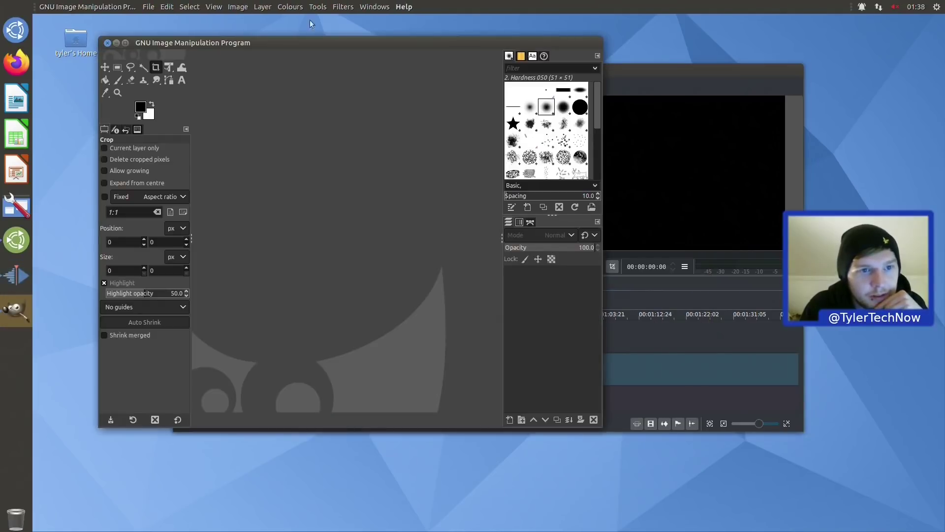
Move the GIMP window aside, switch between it and Kdenlive, and maximise the Kdenlive window
drag(316, 40, 279, 61)
click(580, 78)
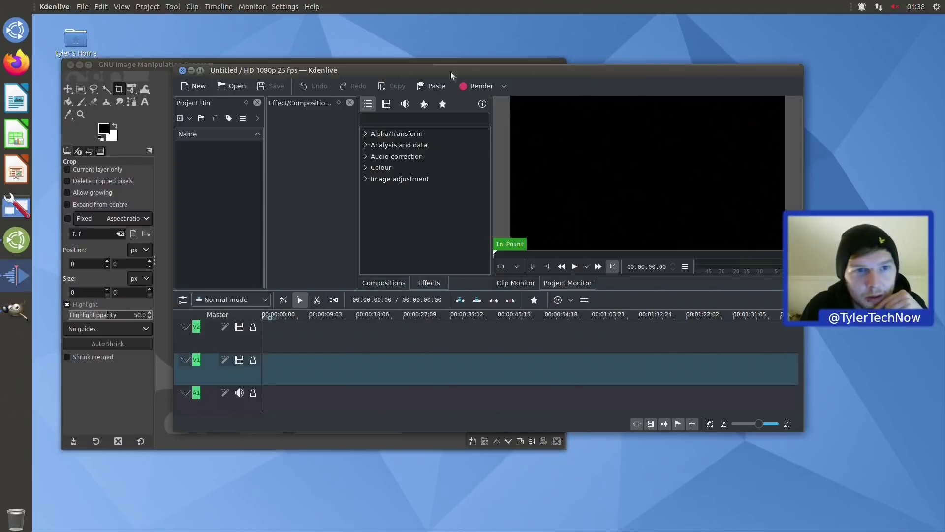
click(150, 63)
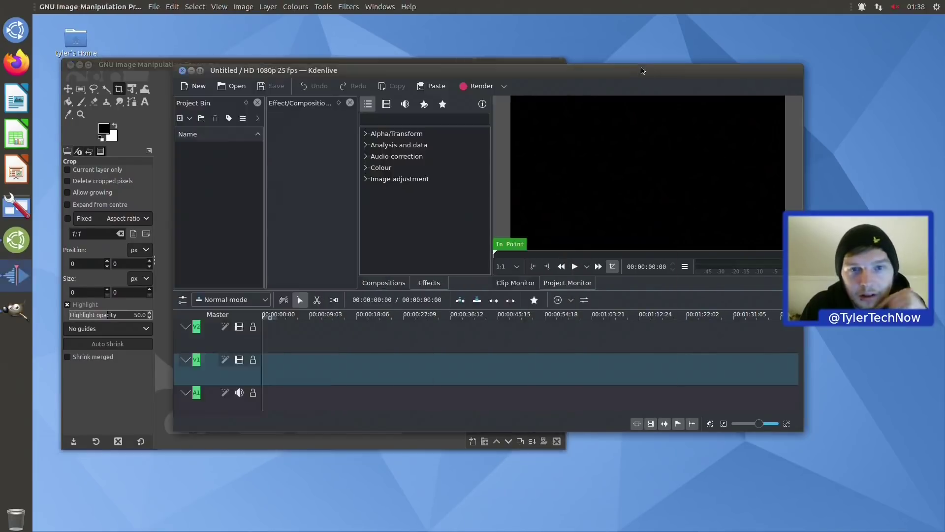
double_click(642, 70)
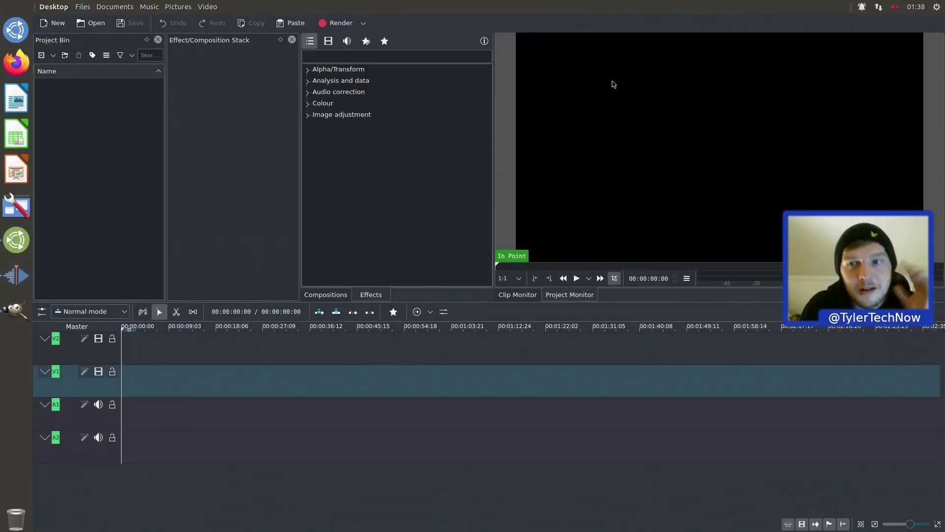